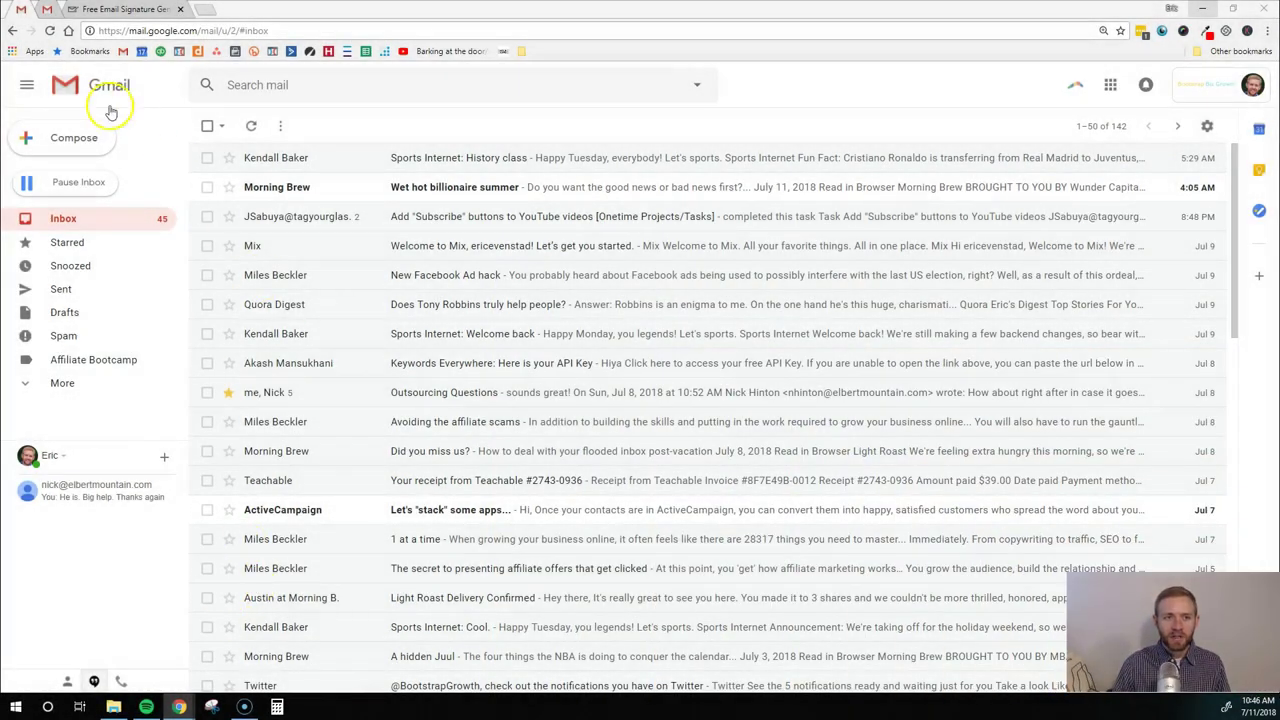
Compose a new email with 'Hi there,' and 'Message...' on separate lines above the signature
{"action": "left_click", "coordinate": [60, 146]}
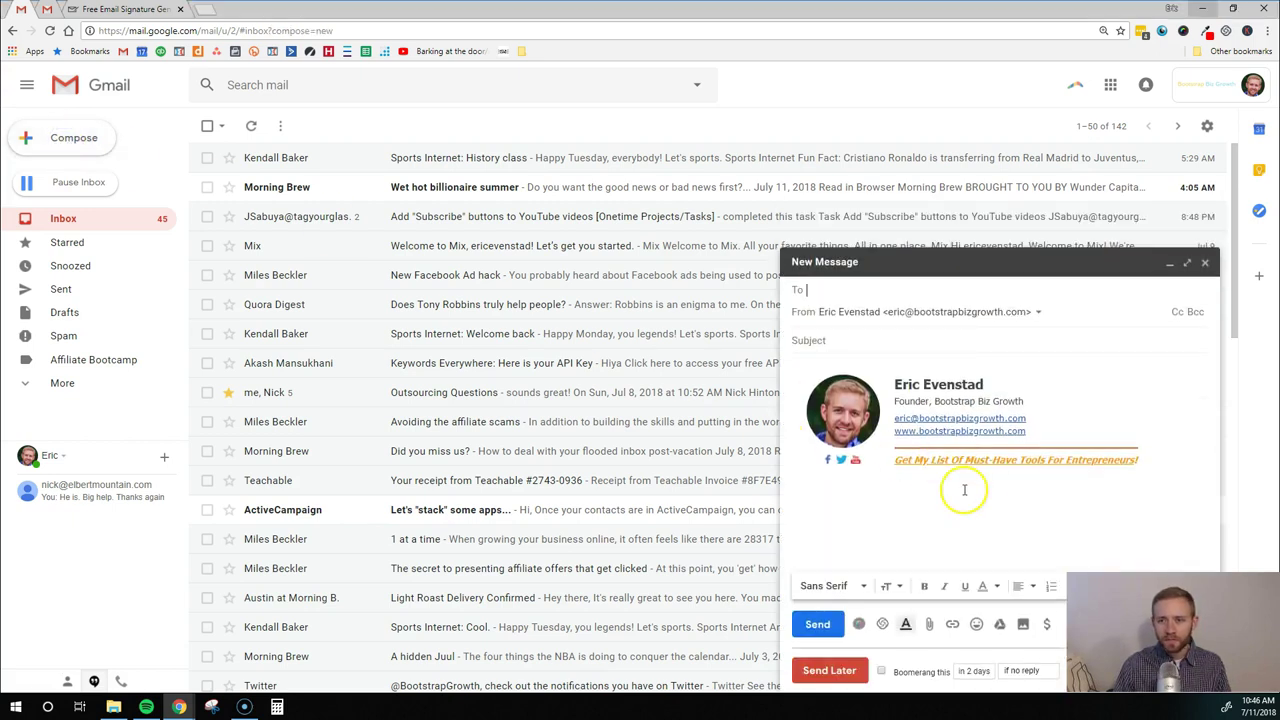
{"action": "left_click", "coordinate": [825, 370]}
{"action": "left_click", "coordinate": [842, 338]}
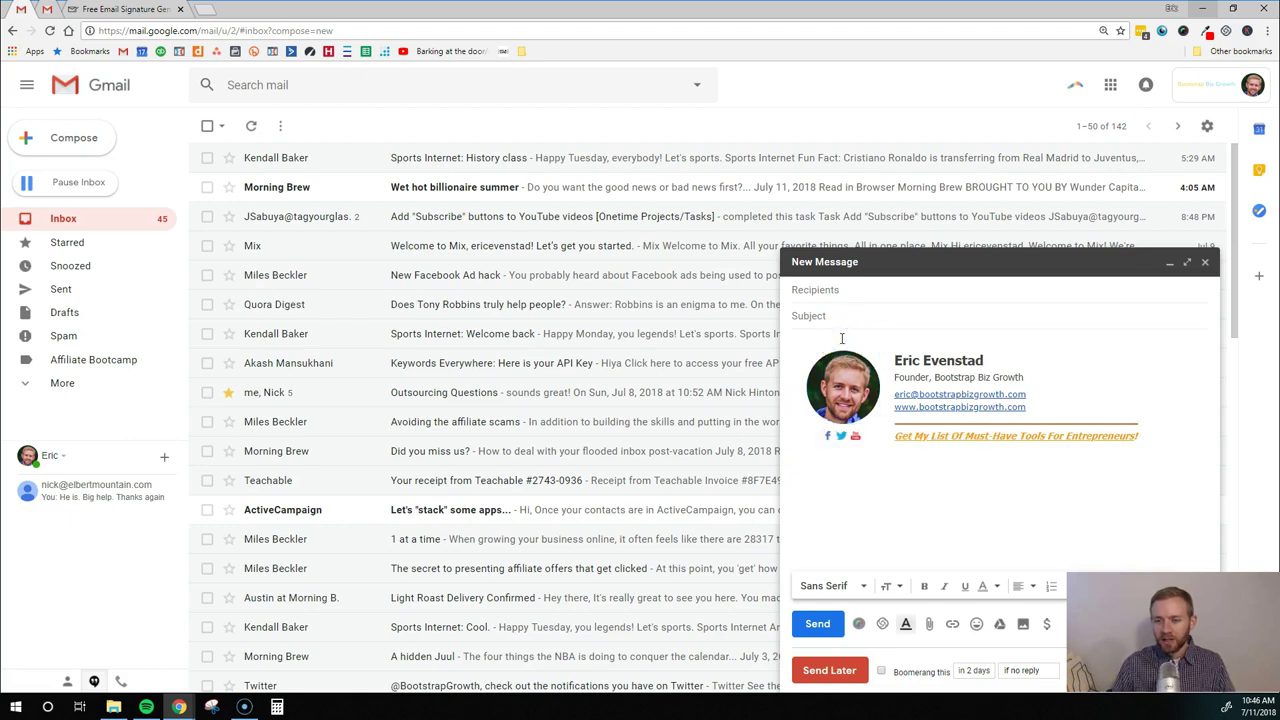
{"action": "type", "text": "Hi there,"}
{"action": "key", "text": "Return"}
{"action": "type", "text": "Mes"}
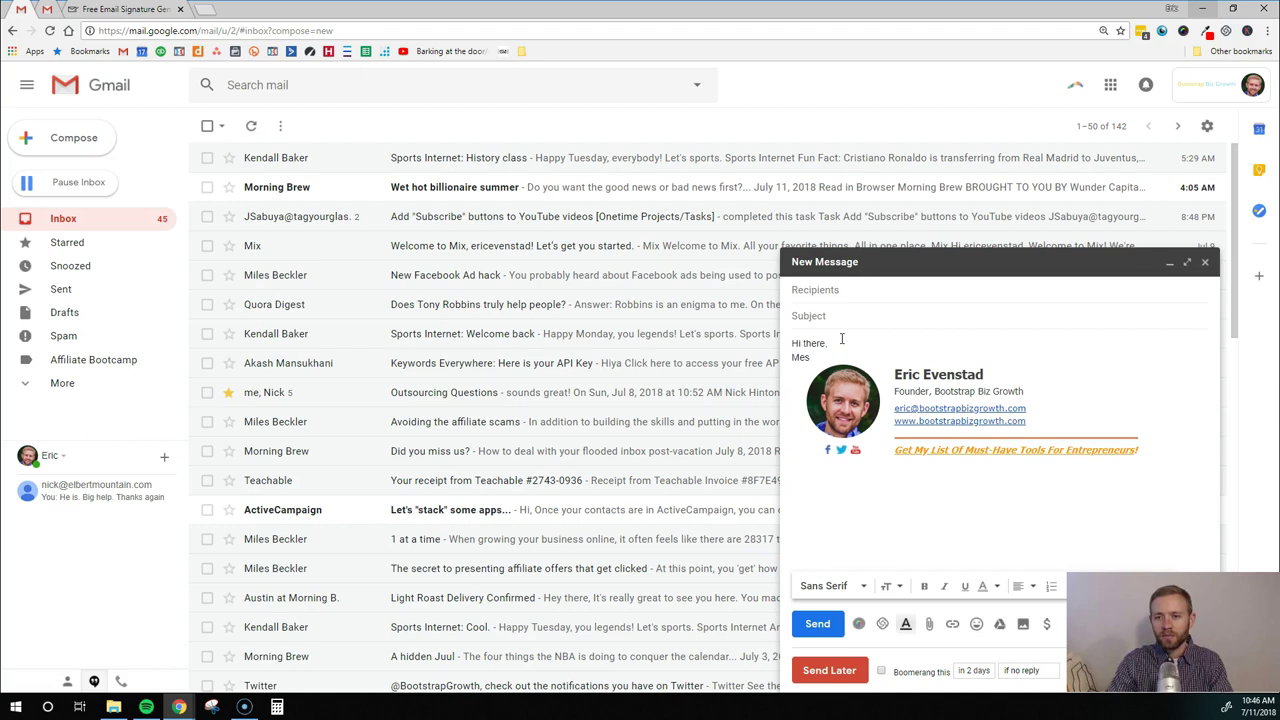
{"action": "type", "text": "sage..."}
{"action": "key", "text": "Return"}
{"action": "key", "text": "Return"}
{"action": "key", "text": "Return"}
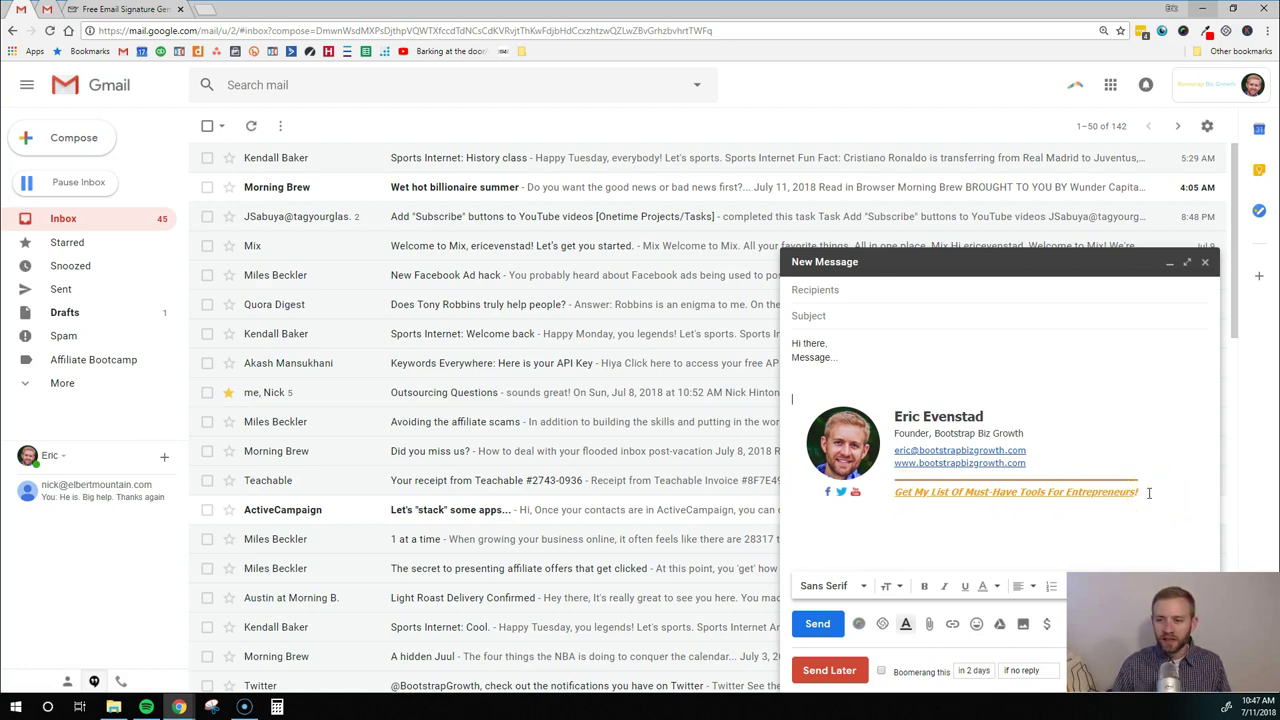
{"action": "left_click", "coordinate": [1076, 494]}
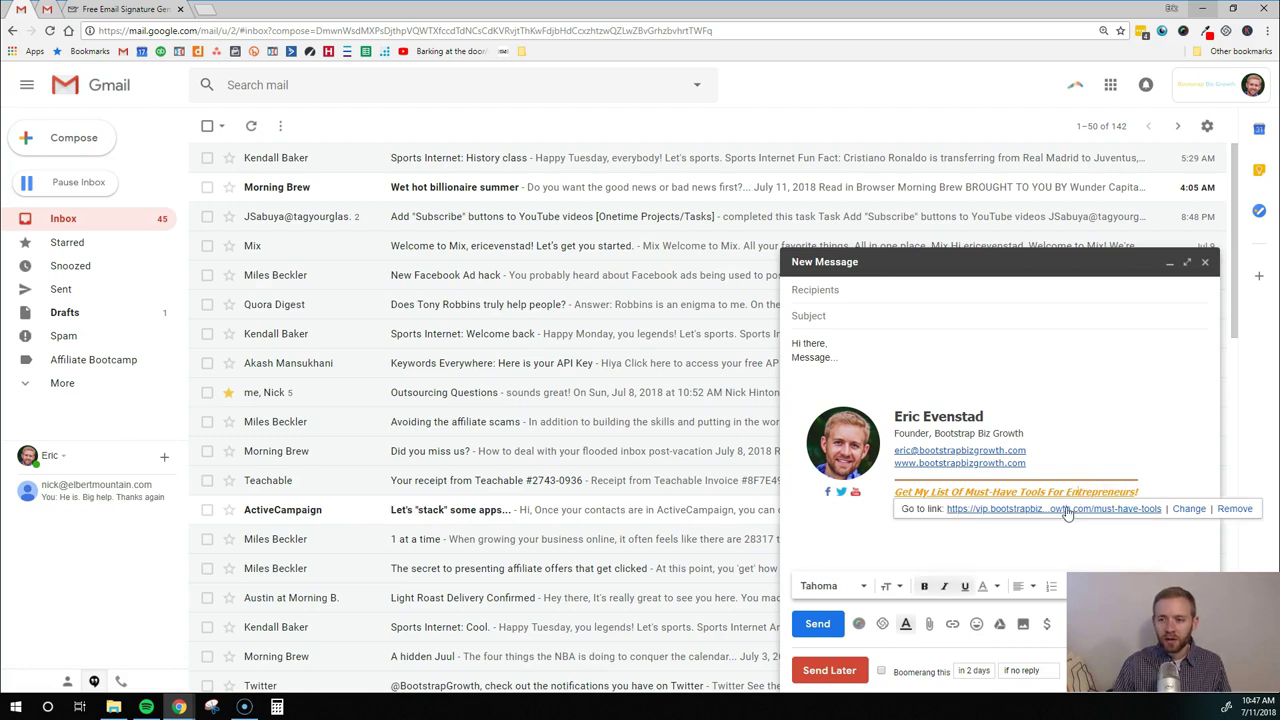
{"action": "left_click", "coordinate": [1045, 512]}
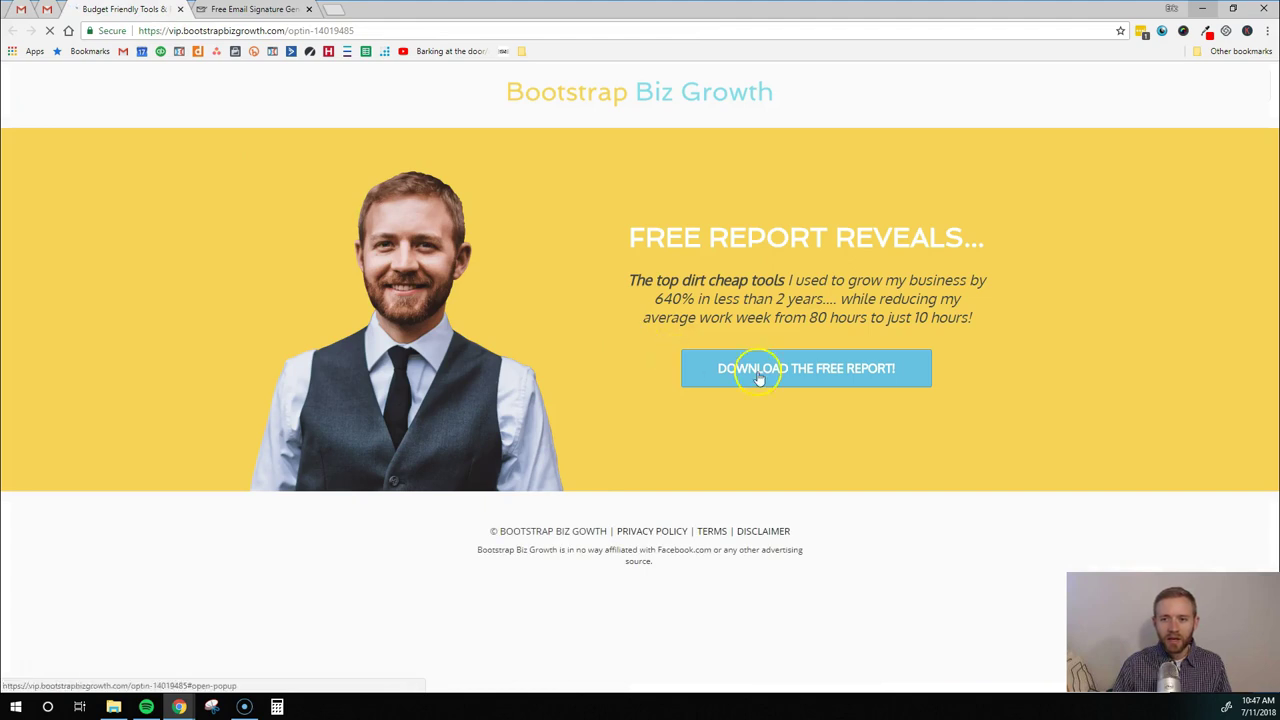
{"action": "left_click", "coordinate": [772, 378]}
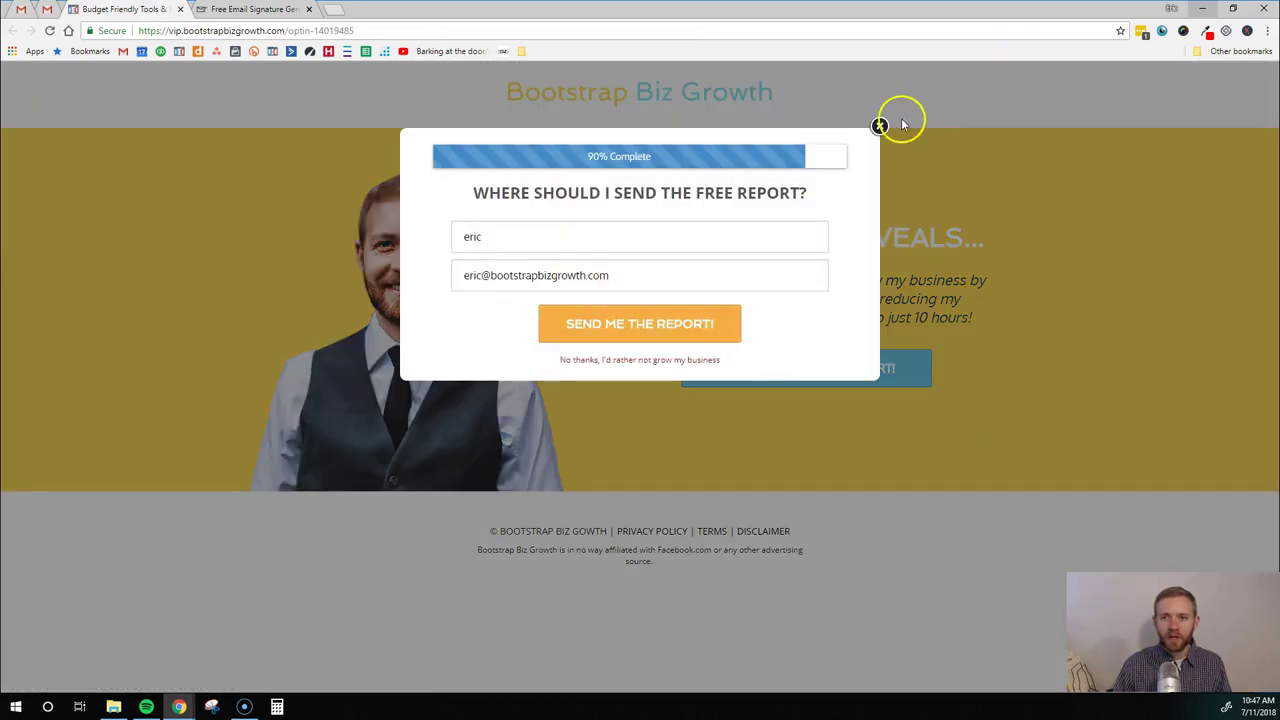
{"action": "left_click", "coordinate": [880, 127]}
{"action": "left_click", "coordinate": [180, 9]}
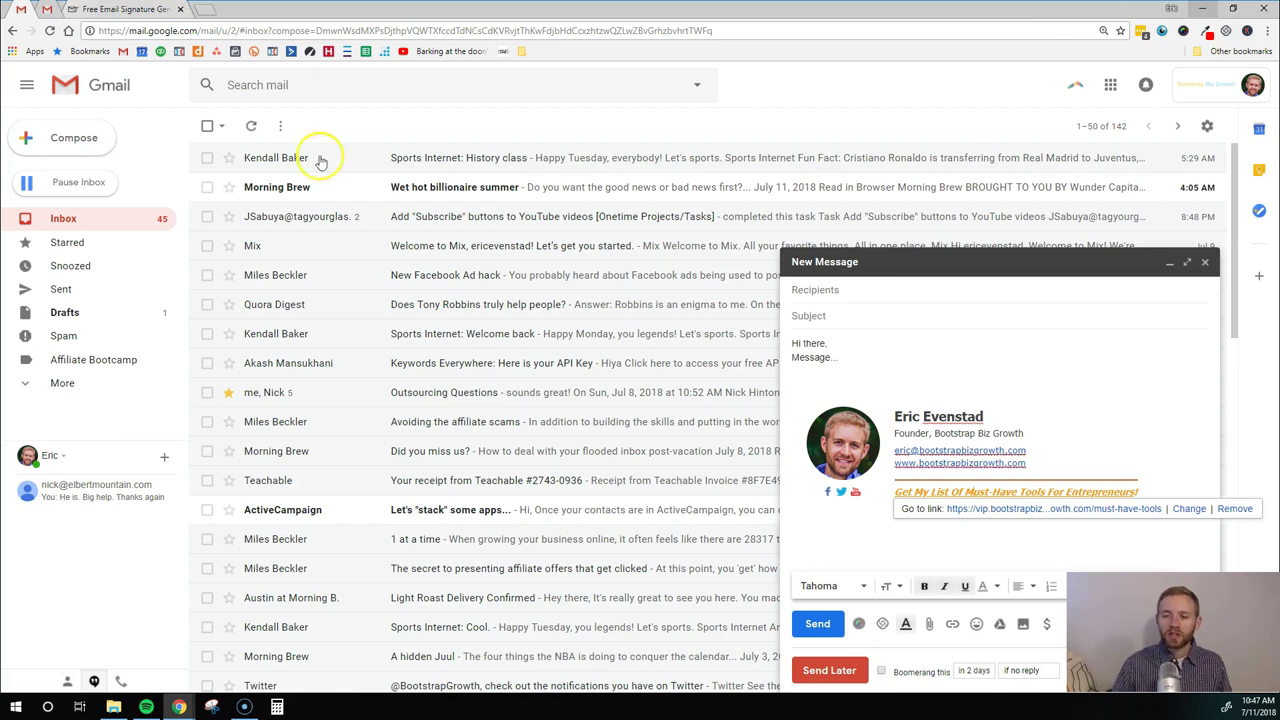
Dismiss the link bubble in the draft and switch to the Free Email Signature Generator tab
{"action": "left_click", "coordinate": [845, 550]}
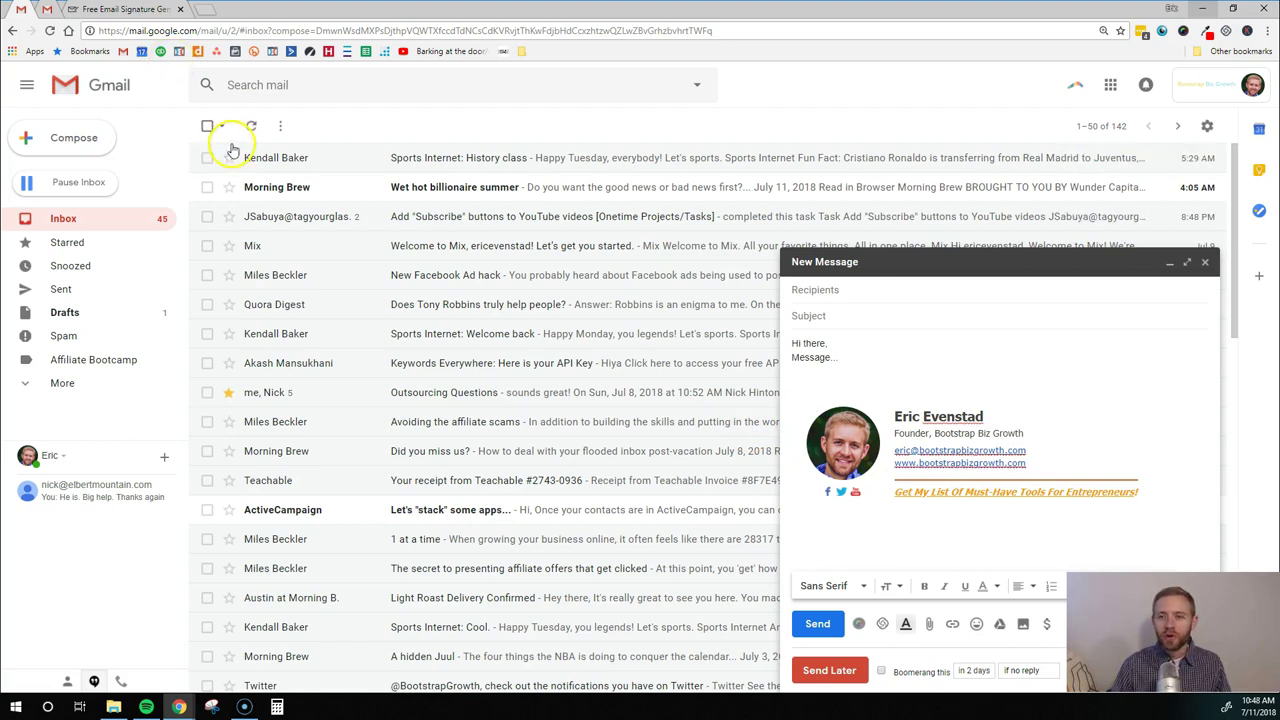
{"action": "left_click", "coordinate": [97, 10]}
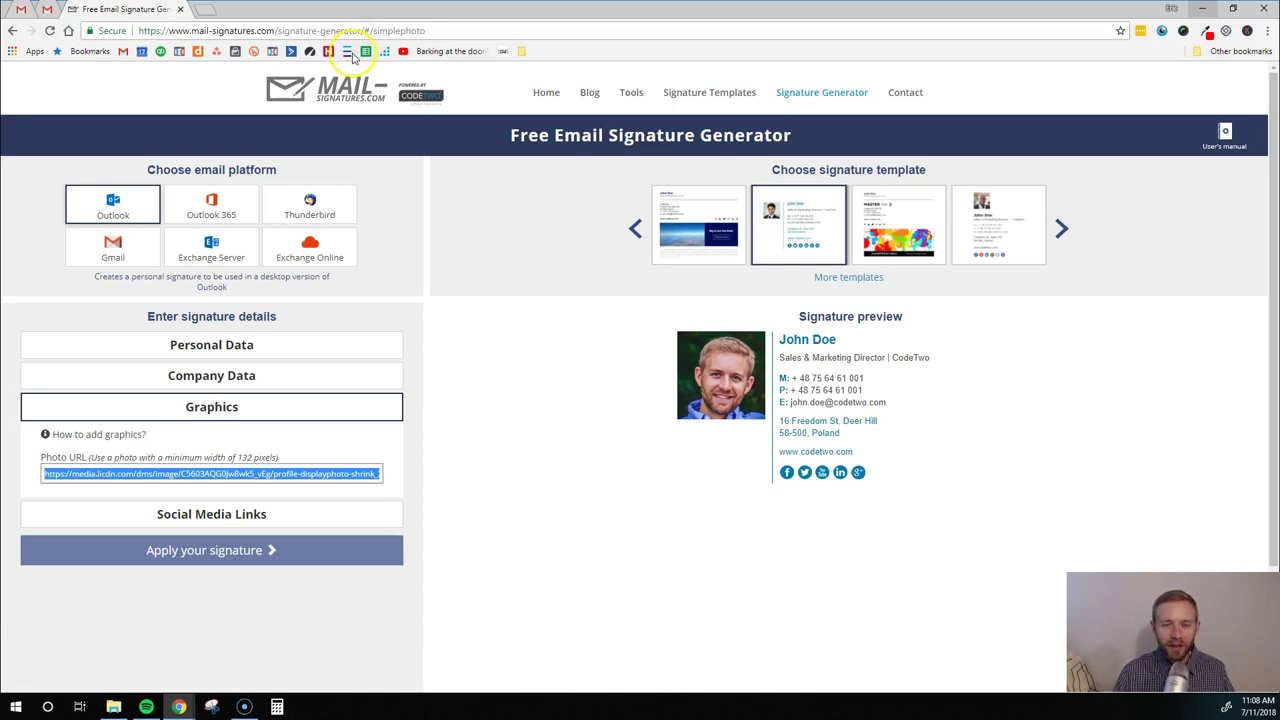
Preview the sky banner and Master Ink templates, then return to the simple photo template
{"action": "scroll", "coordinate": [315, 348], "scroll_direction": "down", "scroll_amount": 1}
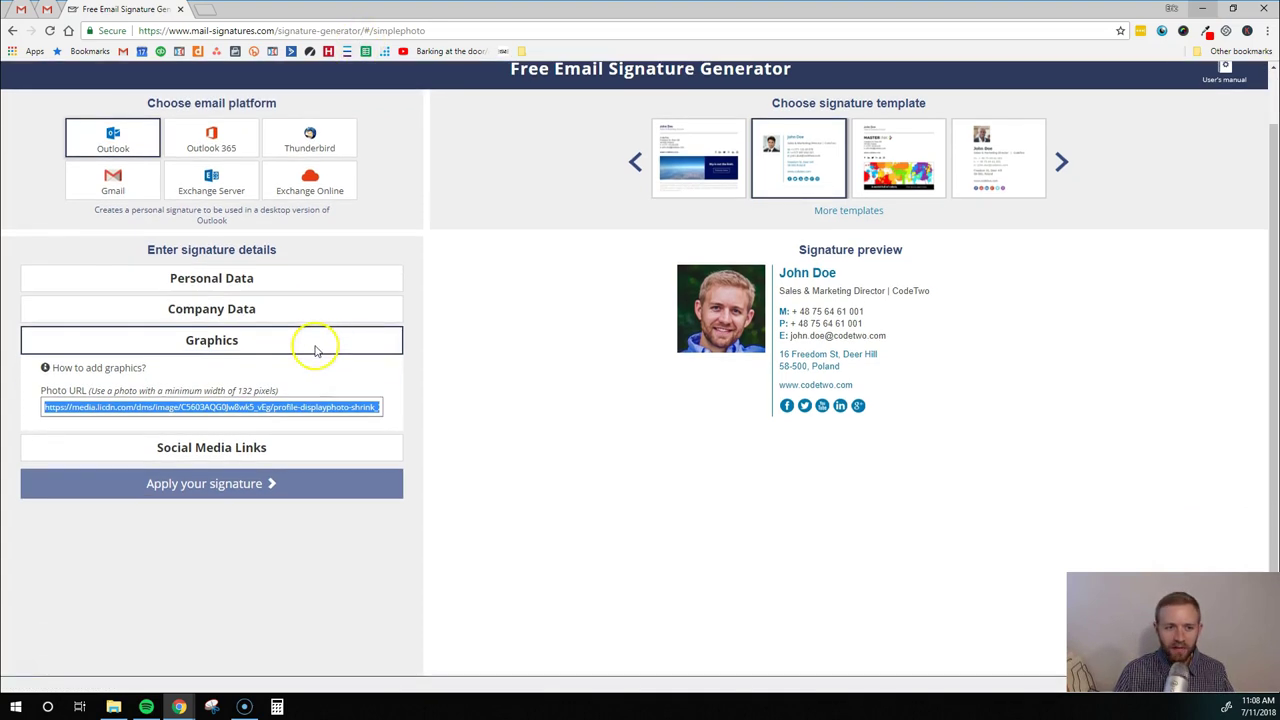
{"action": "scroll", "coordinate": [553, 334], "scroll_direction": "up", "scroll_amount": 1}
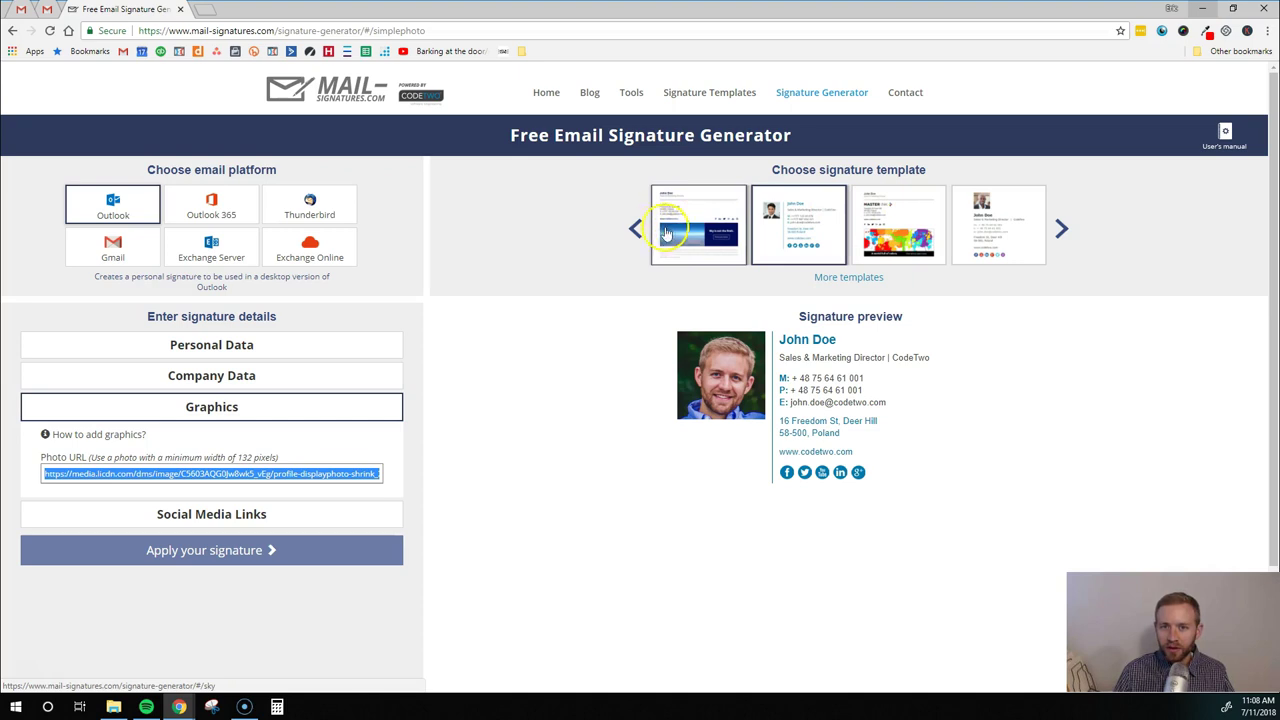
{"action": "left_click", "coordinate": [637, 232]}
{"action": "left_click", "coordinate": [690, 230]}
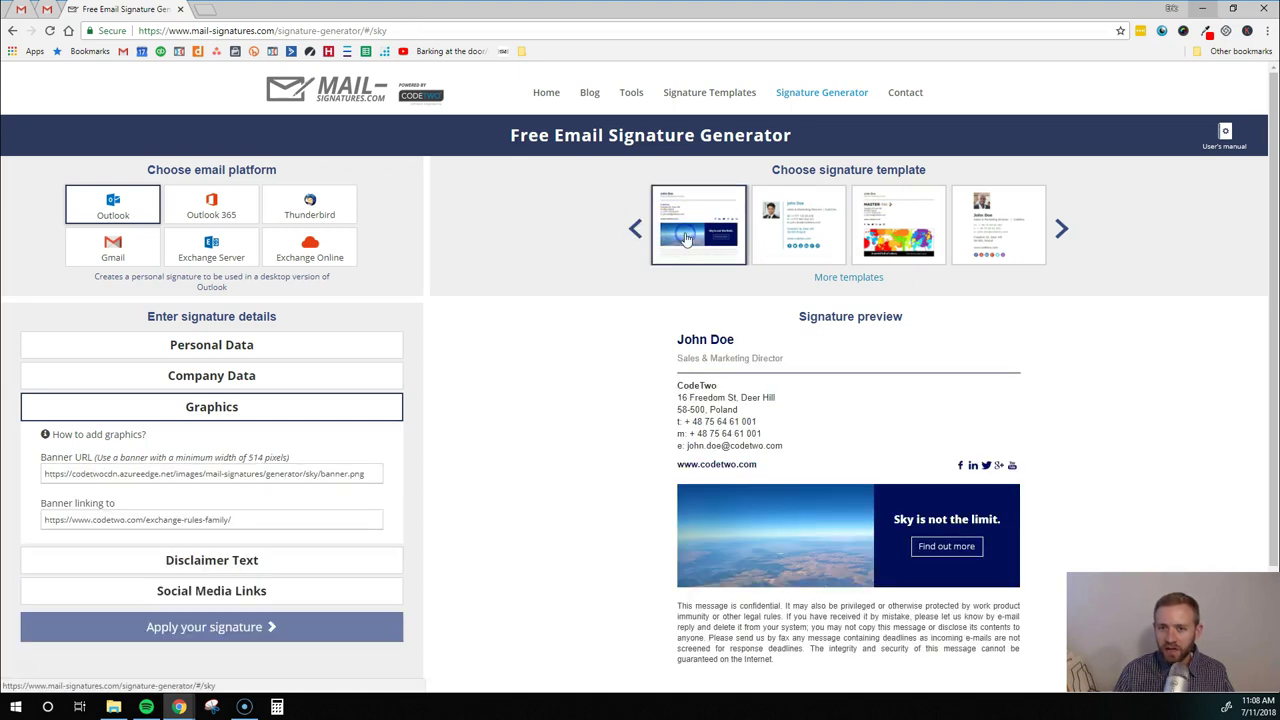
{"action": "scroll", "coordinate": [714, 276], "scroll_direction": "down", "scroll_amount": 1}
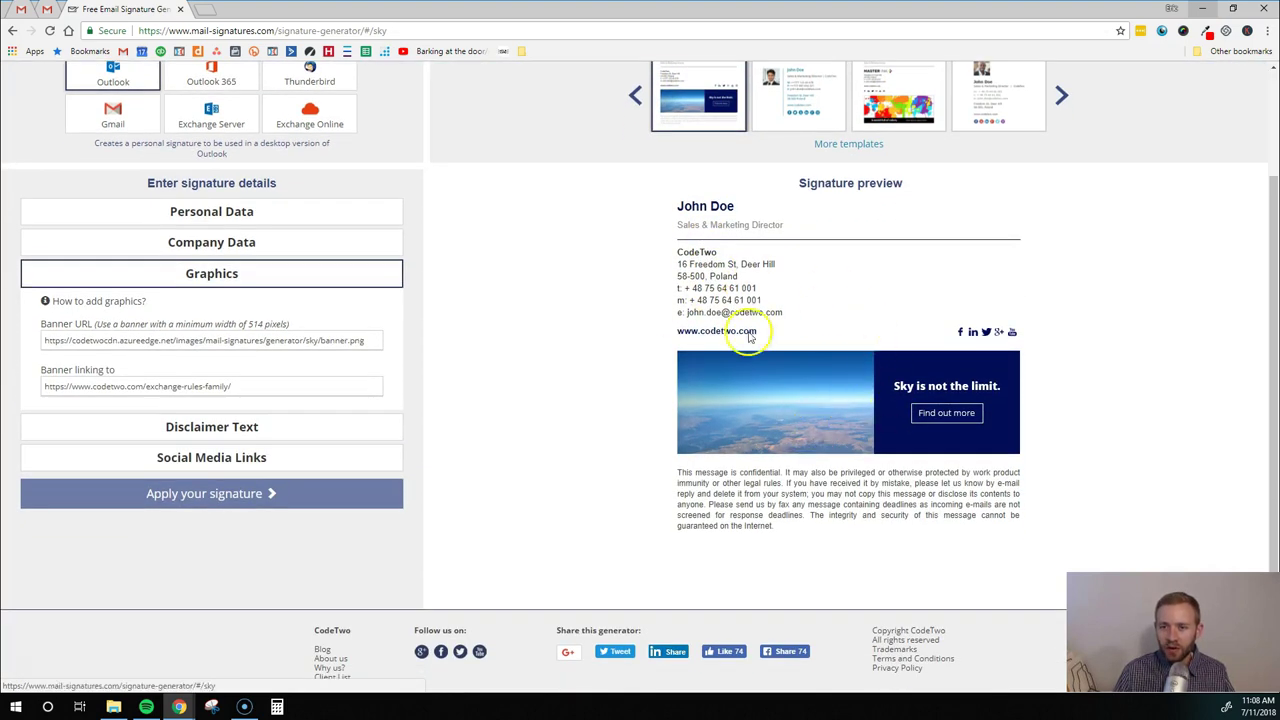
{"action": "scroll", "coordinate": [787, 422], "scroll_direction": "up", "scroll_amount": 1}
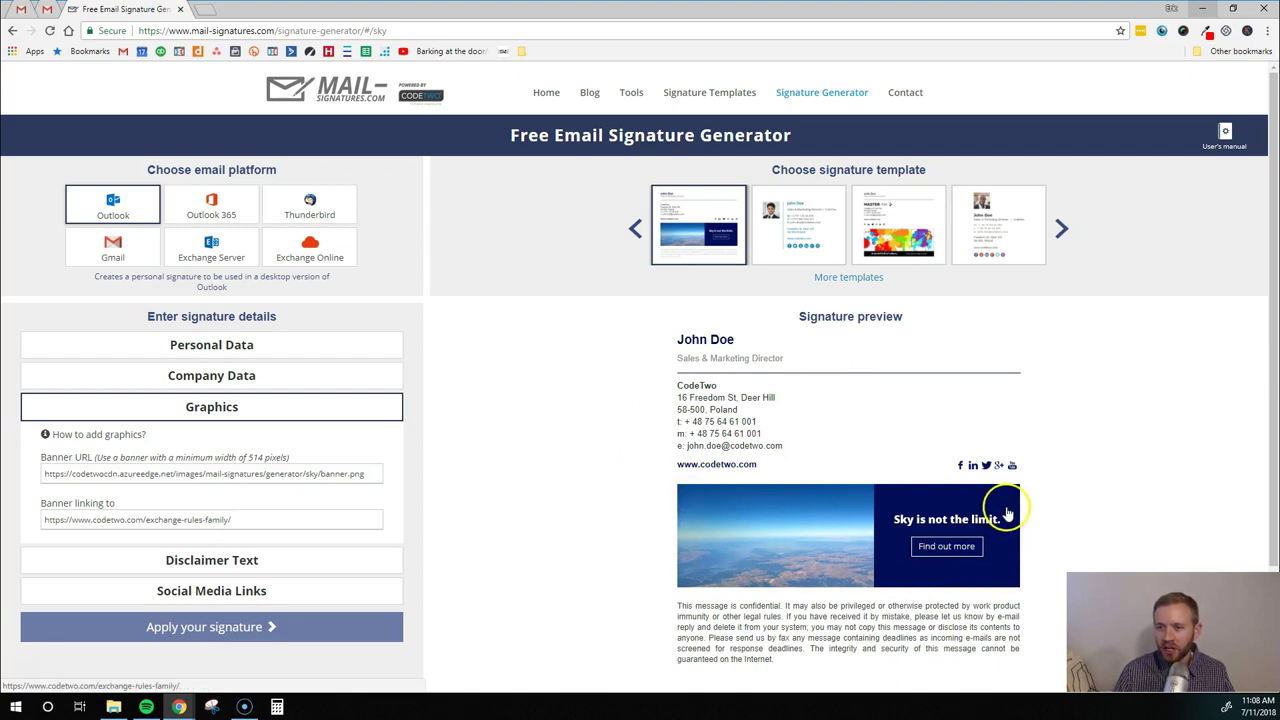
{"action": "left_click", "coordinate": [898, 200]}
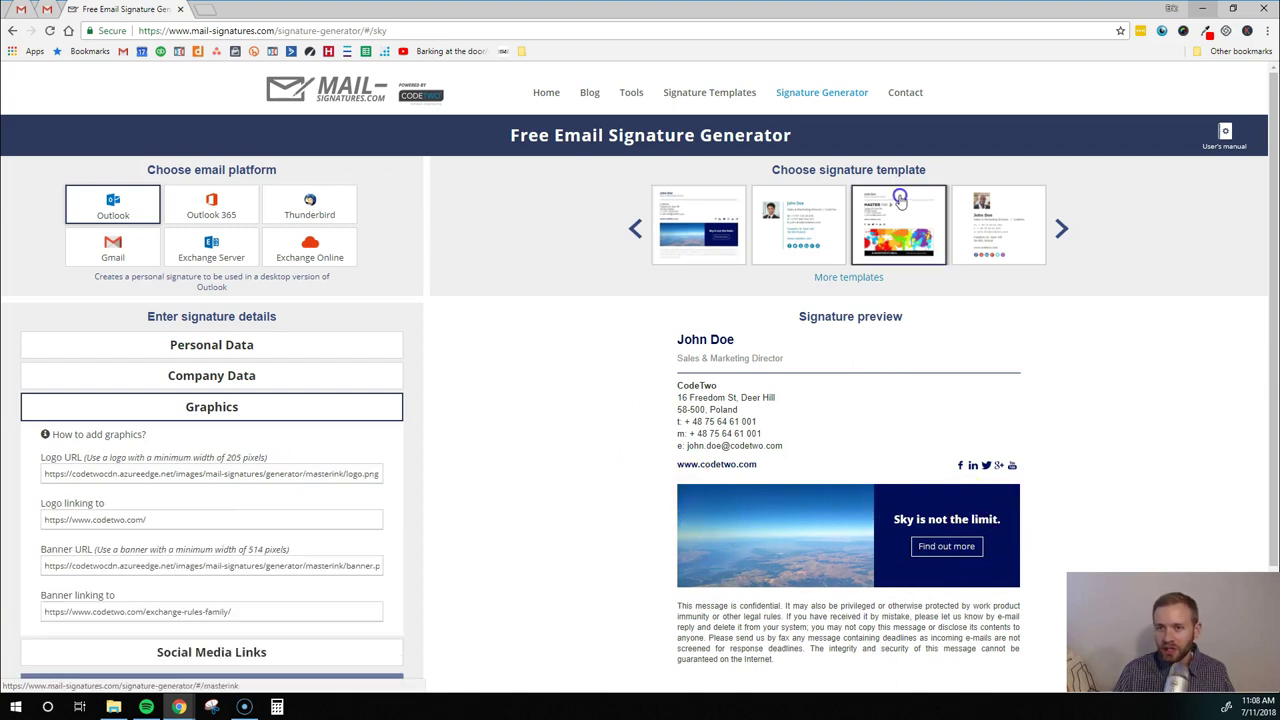
{"action": "scroll", "coordinate": [780, 520], "scroll_direction": "down", "scroll_amount": 2}
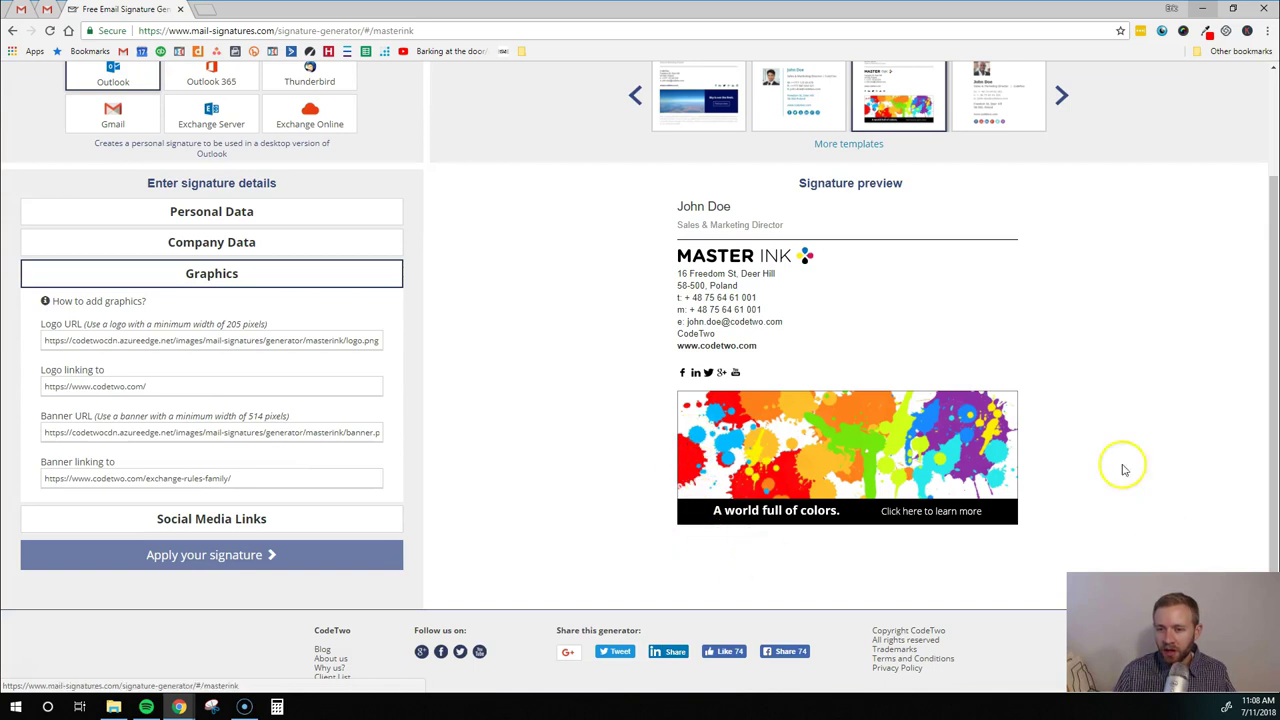
{"action": "scroll", "coordinate": [1008, 485], "scroll_direction": "up", "scroll_amount": 1}
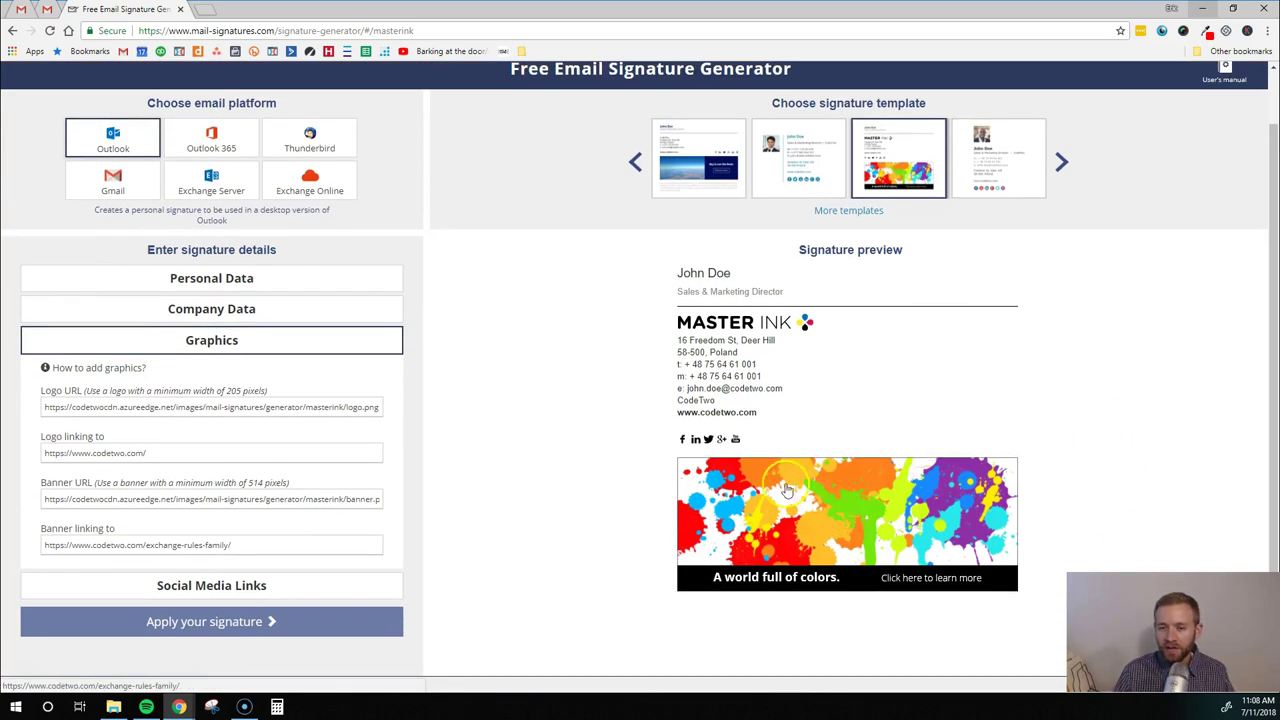
{"action": "left_click", "coordinate": [767, 176]}
{"action": "left_click", "coordinate": [766, 174]}
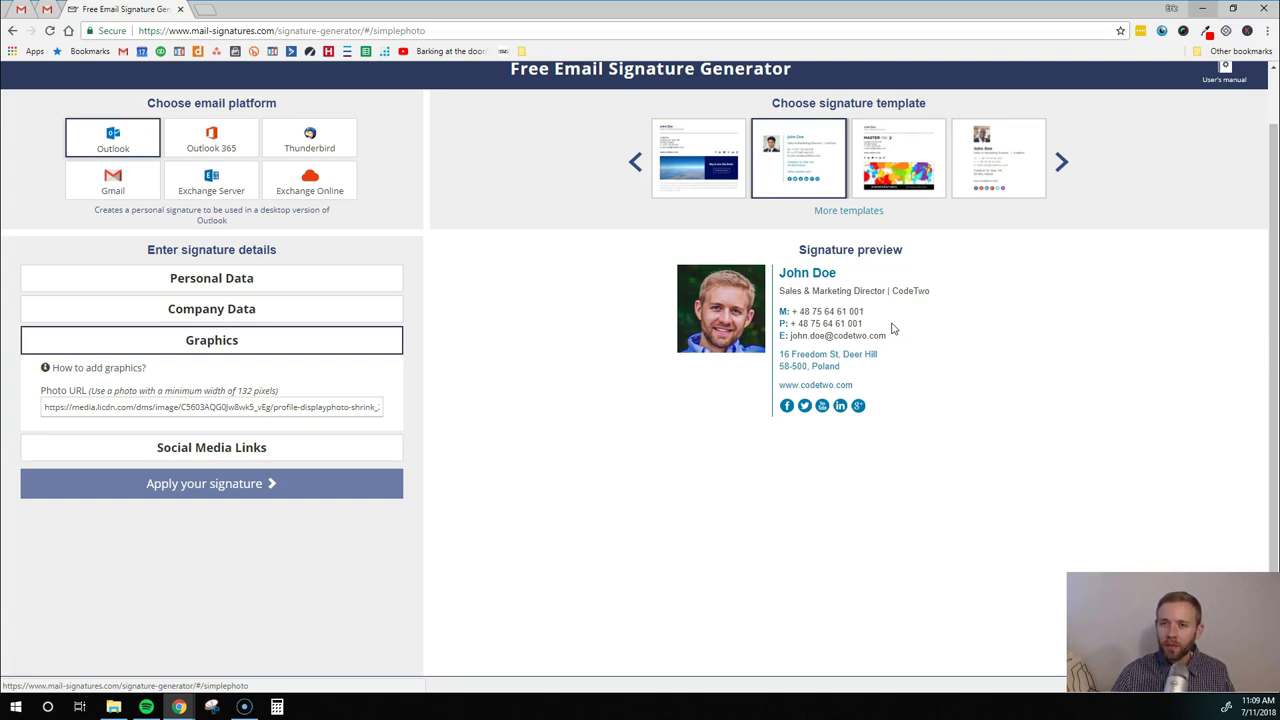
Browse the photo-on-top, road banner and text-only templates, then choose the round-photo template
{"action": "left_click", "coordinate": [980, 160]}
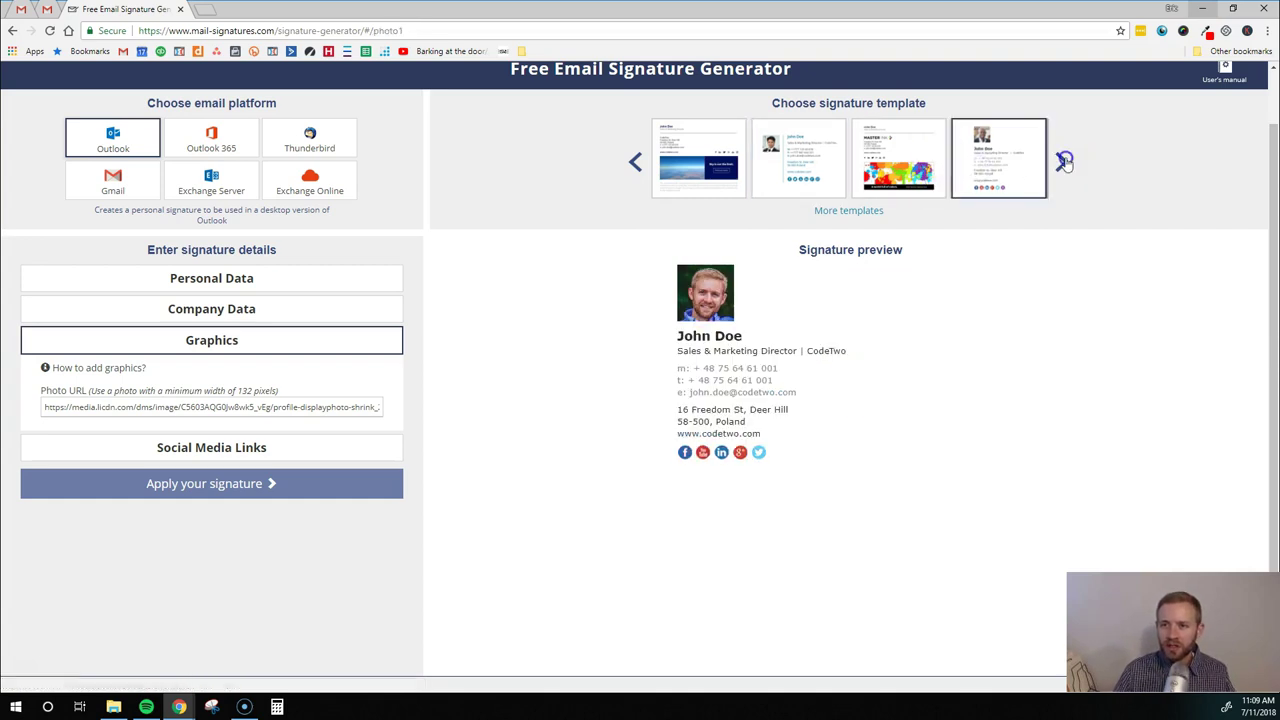
{"action": "left_click", "coordinate": [1064, 162]}
{"action": "left_click", "coordinate": [830, 142]}
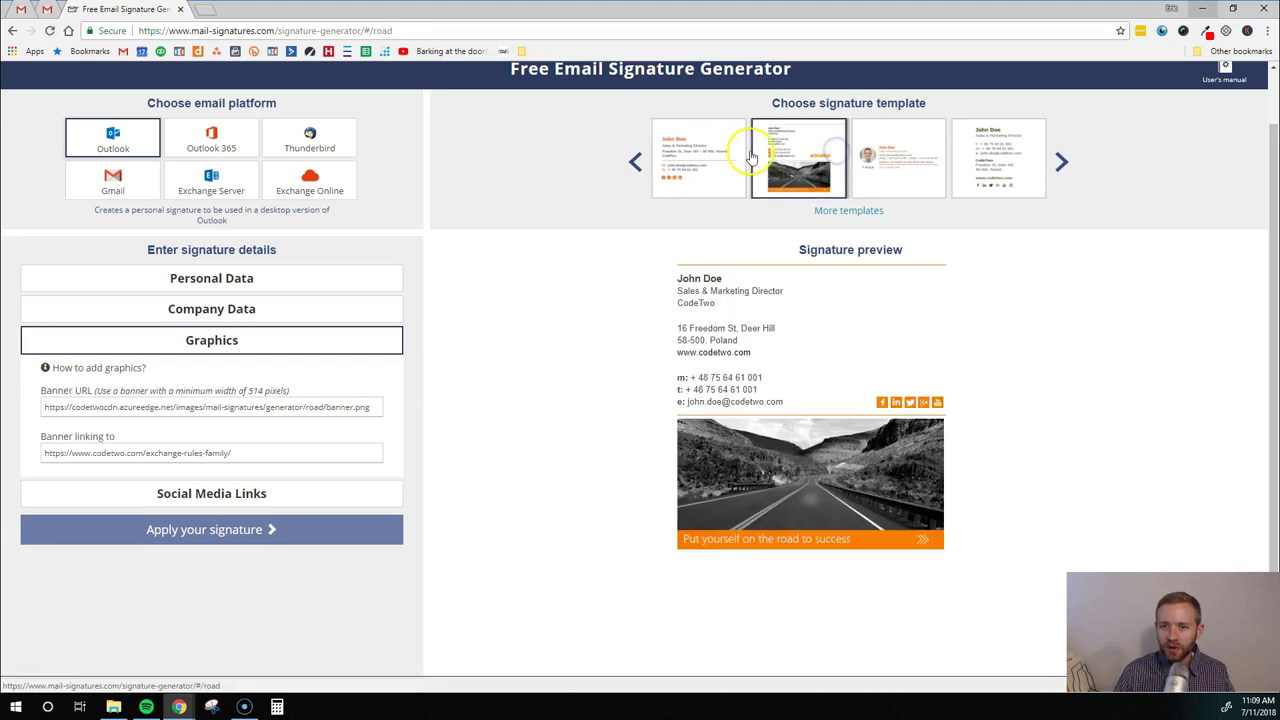
{"action": "left_click", "coordinate": [740, 148]}
{"action": "left_click", "coordinate": [870, 158]}
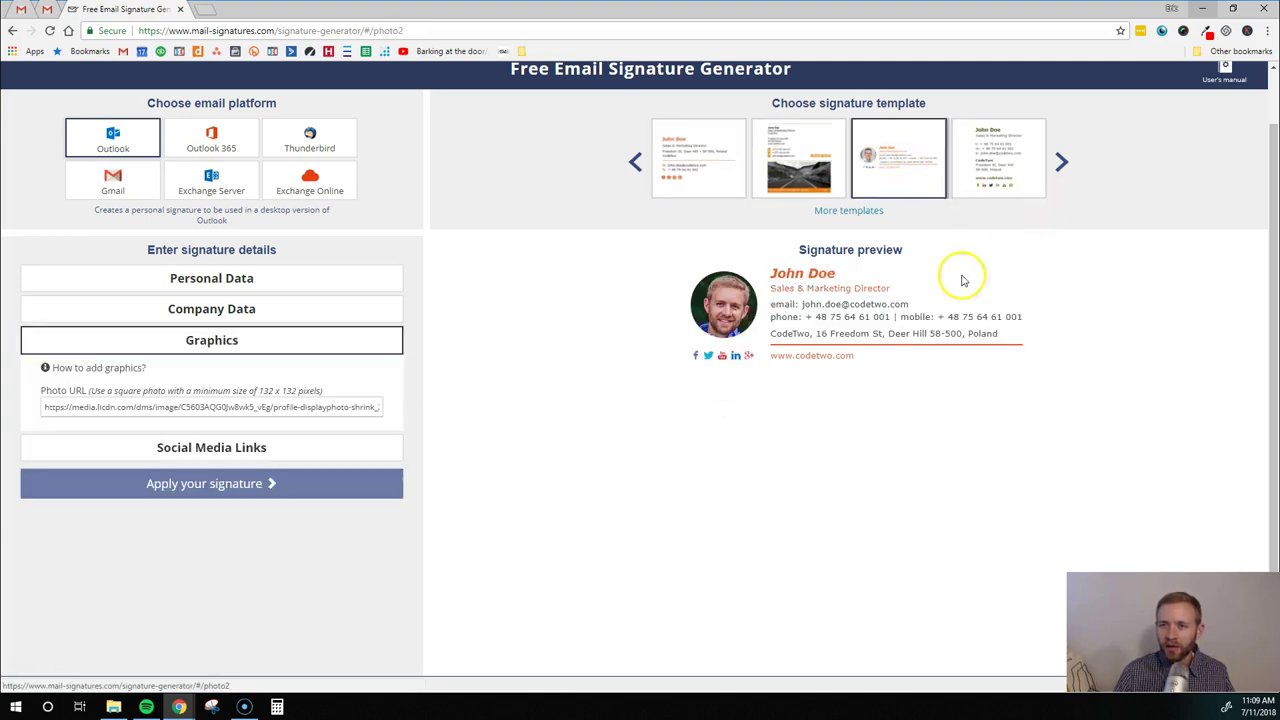
{"action": "scroll", "coordinate": [700, 420], "scroll_direction": "down", "scroll_amount": 2}
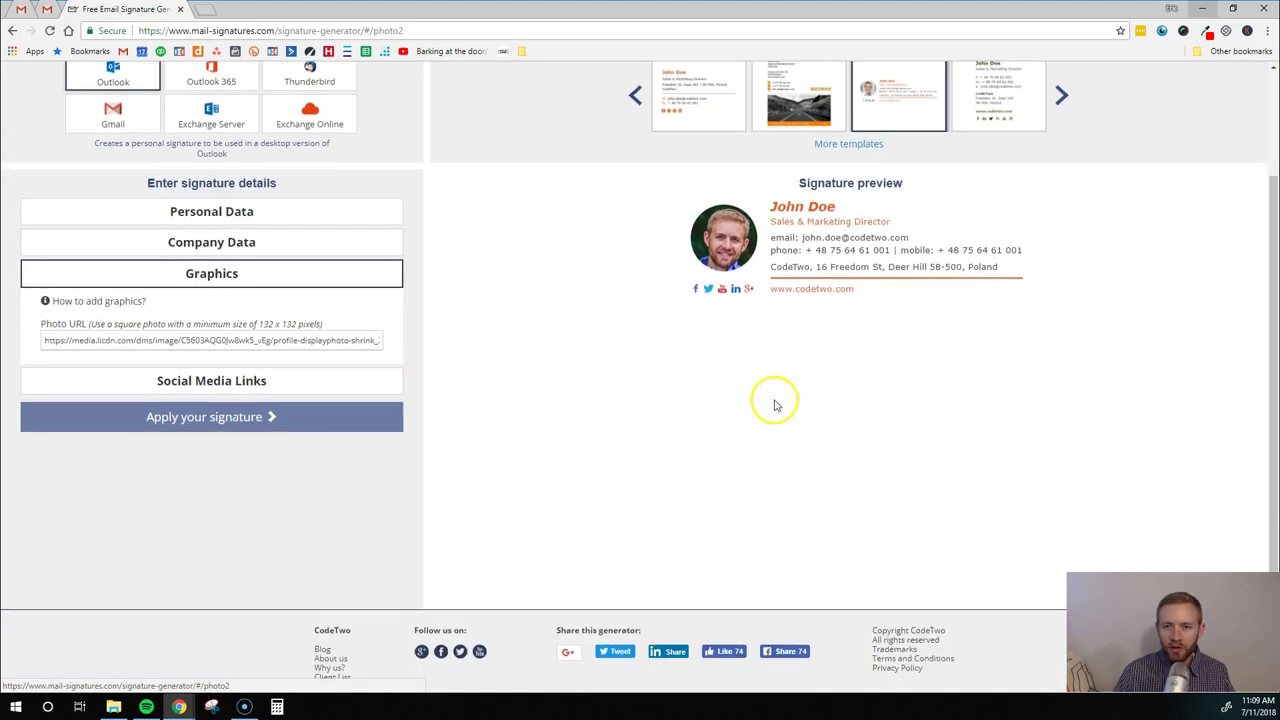
{"action": "scroll", "coordinate": [835, 390], "scroll_direction": "up", "scroll_amount": 3}
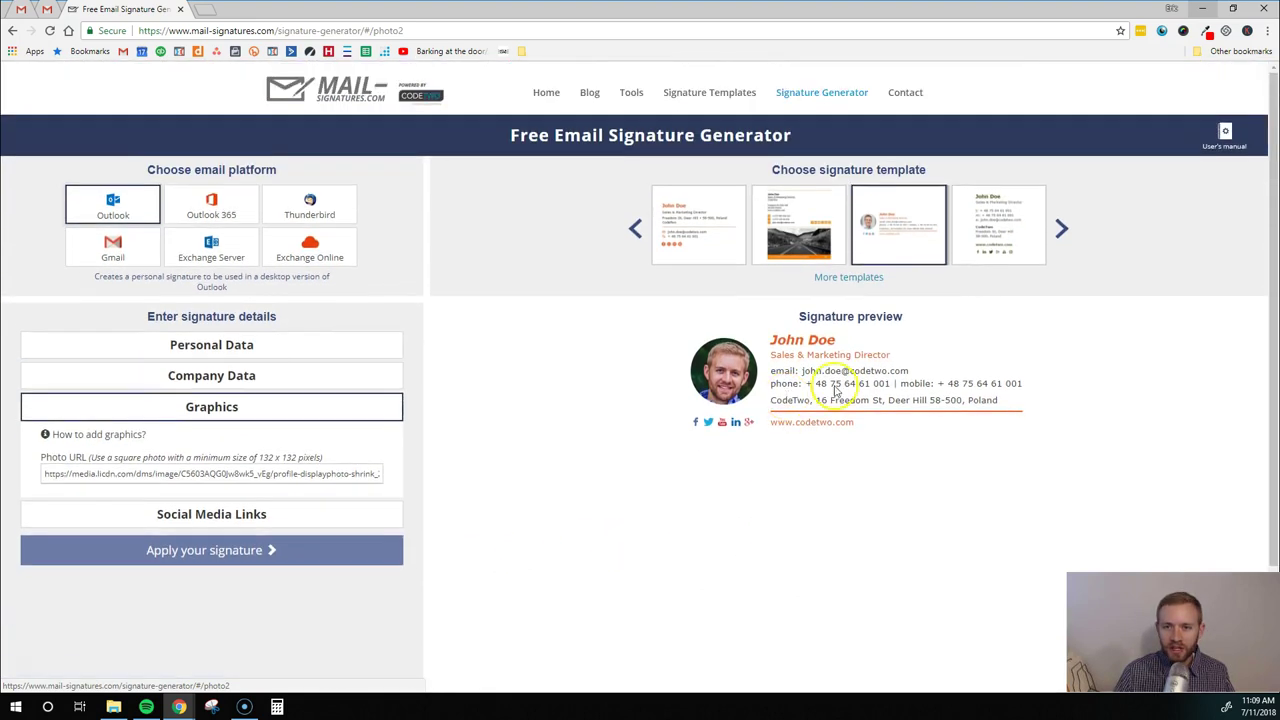
In Personal Data, enter the signer's first and last name and the job title Founder
{"action": "left_click", "coordinate": [138, 348]}
{"action": "left_click", "coordinate": [200, 345]}
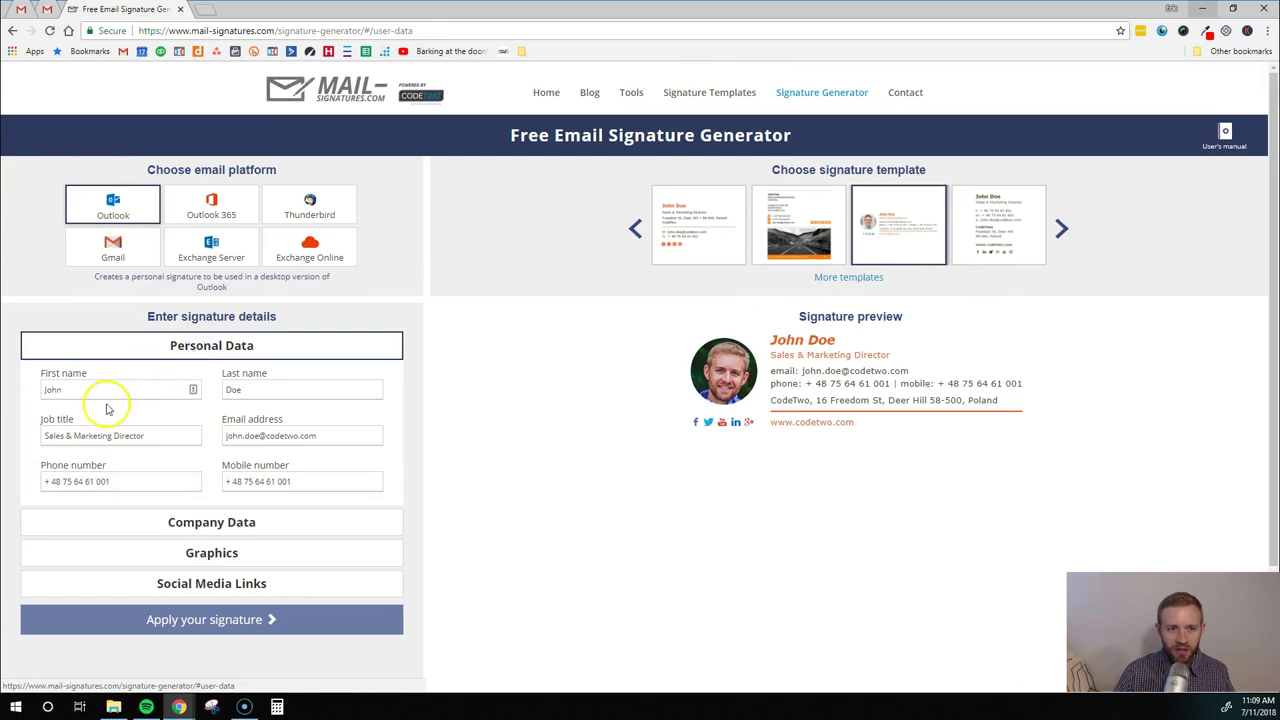
{"action": "double_click", "coordinate": [89, 395]}
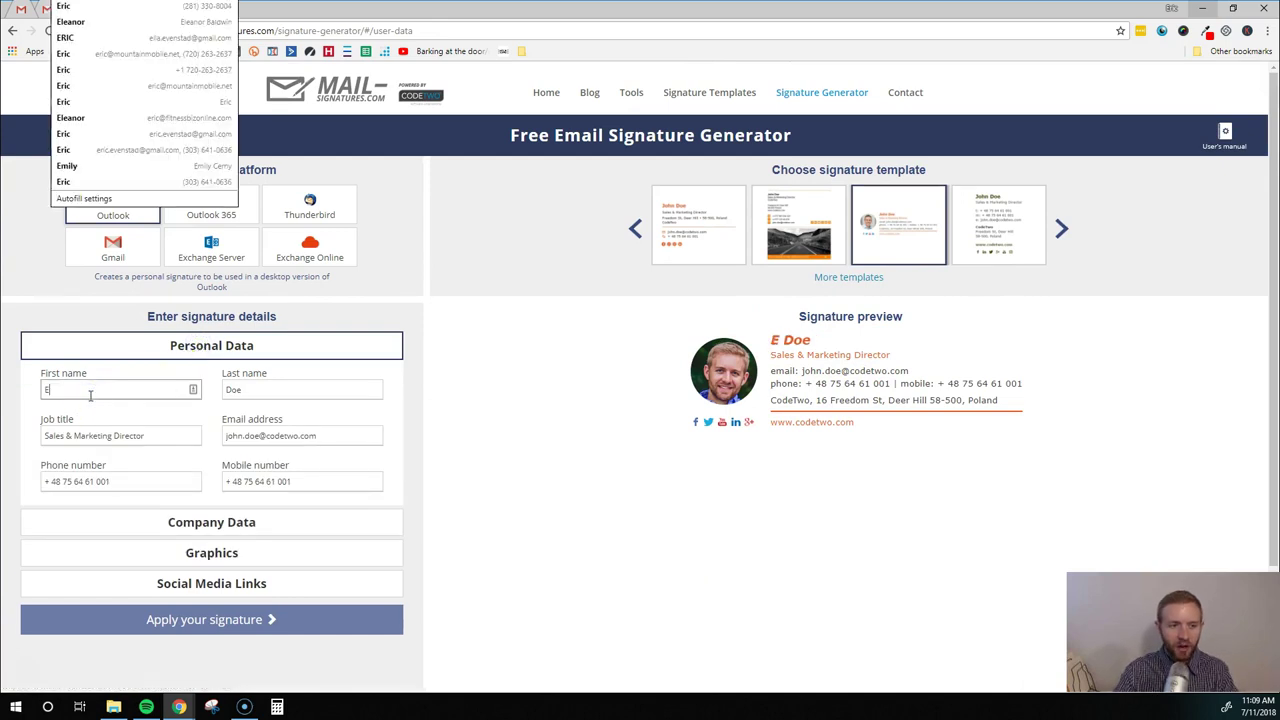
{"action": "key", "text": "Tab"}
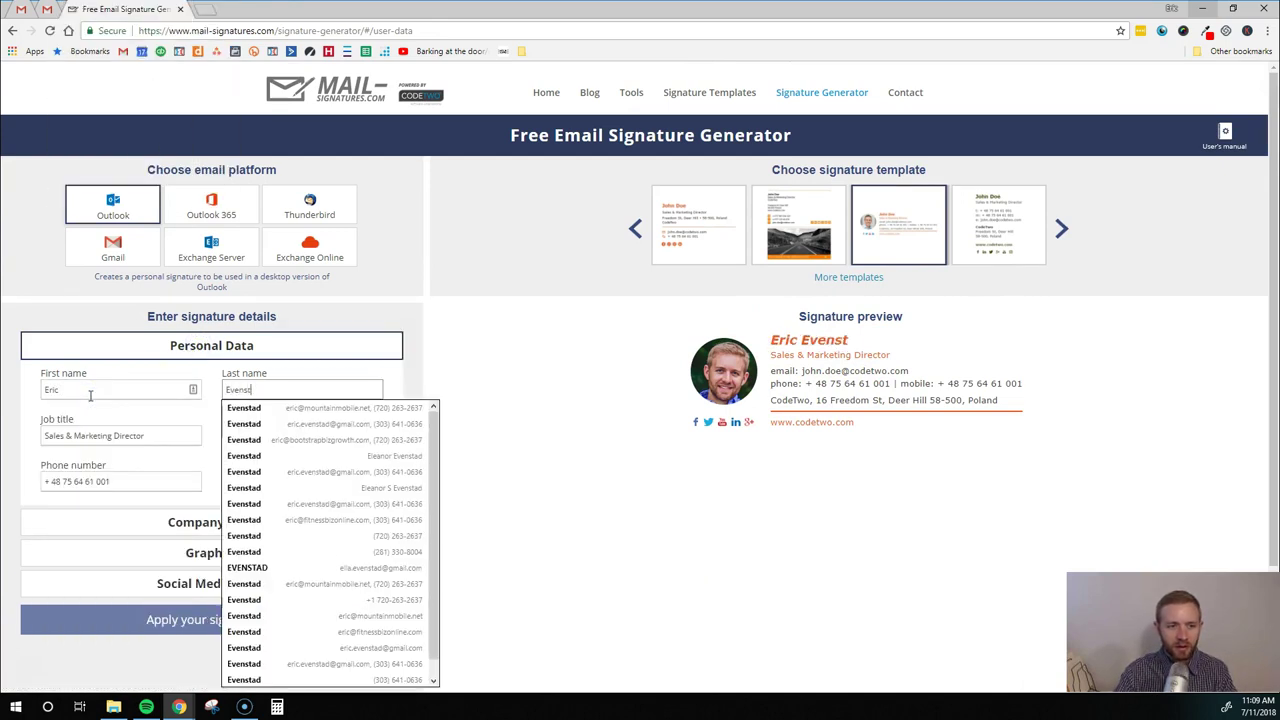
{"action": "key", "text": "Tab"}
{"action": "type", "text": "Founder"}
Fill in the signer's email from the autofill suggestion and office phone, and clear the mobile number
{"action": "key", "text": "Tab"}
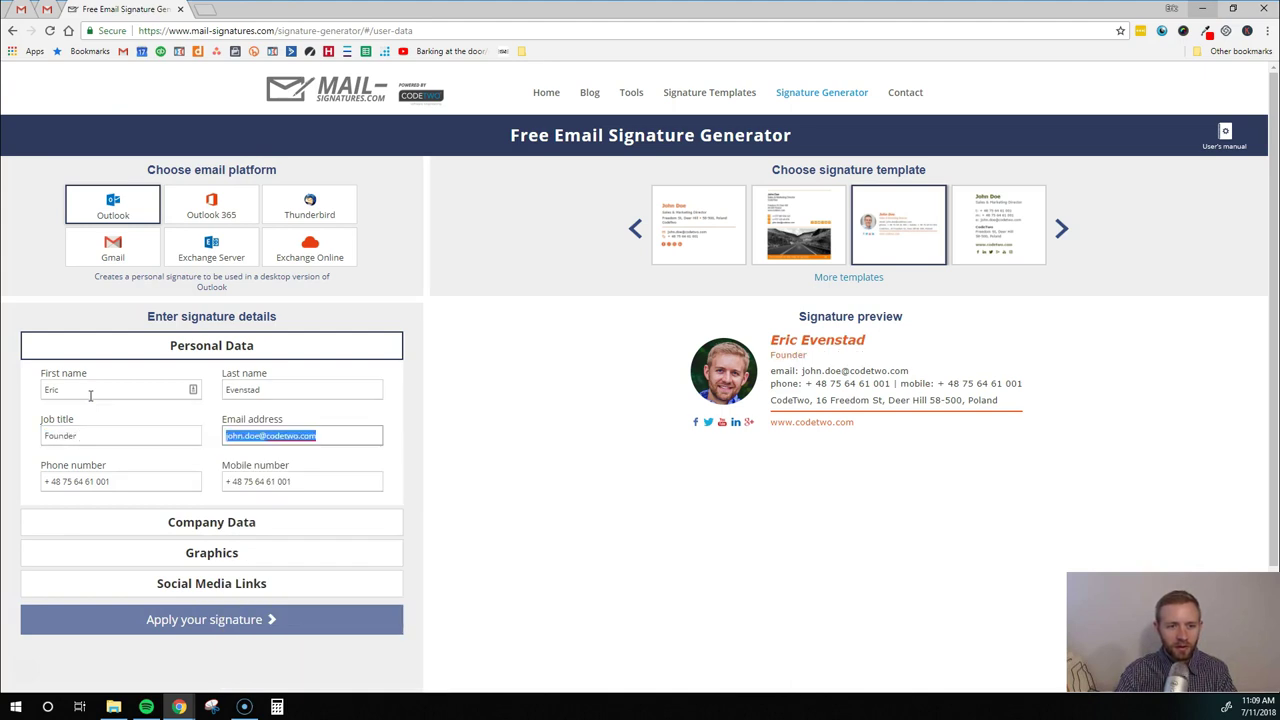
{"action": "type", "text": "eric@"}
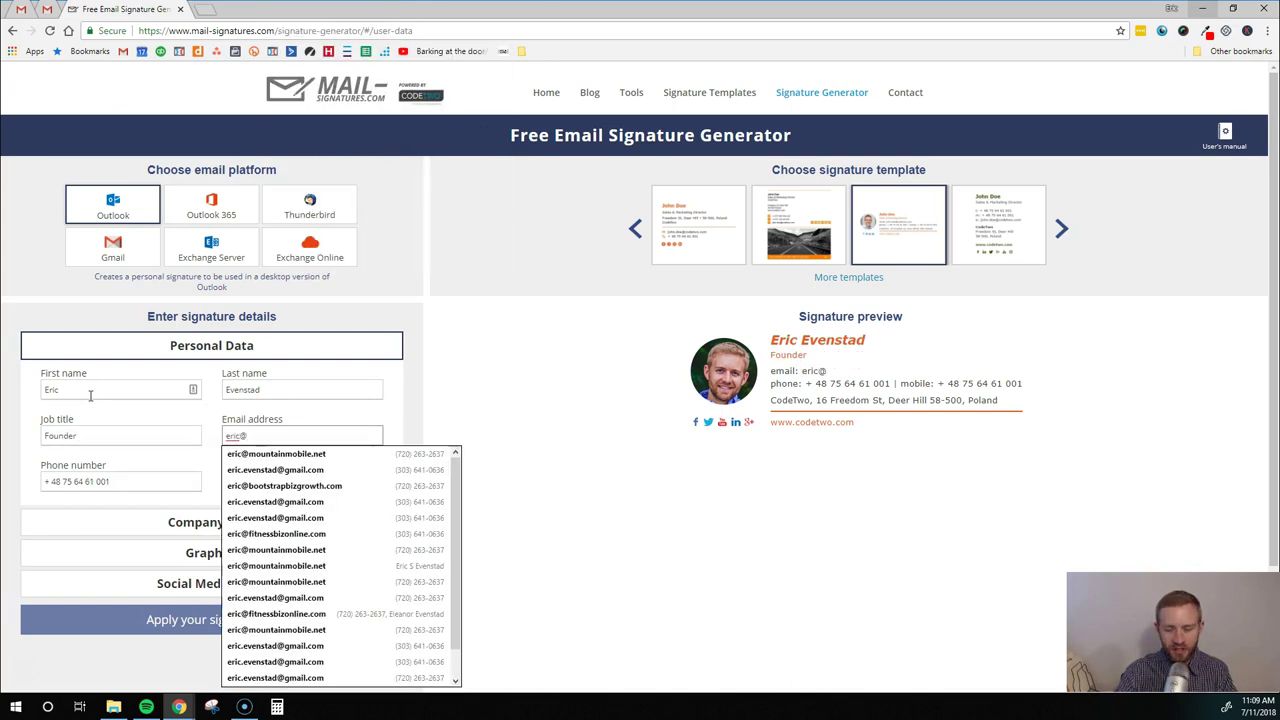
{"action": "key", "text": "Down"}
{"action": "key", "text": "Tab"}
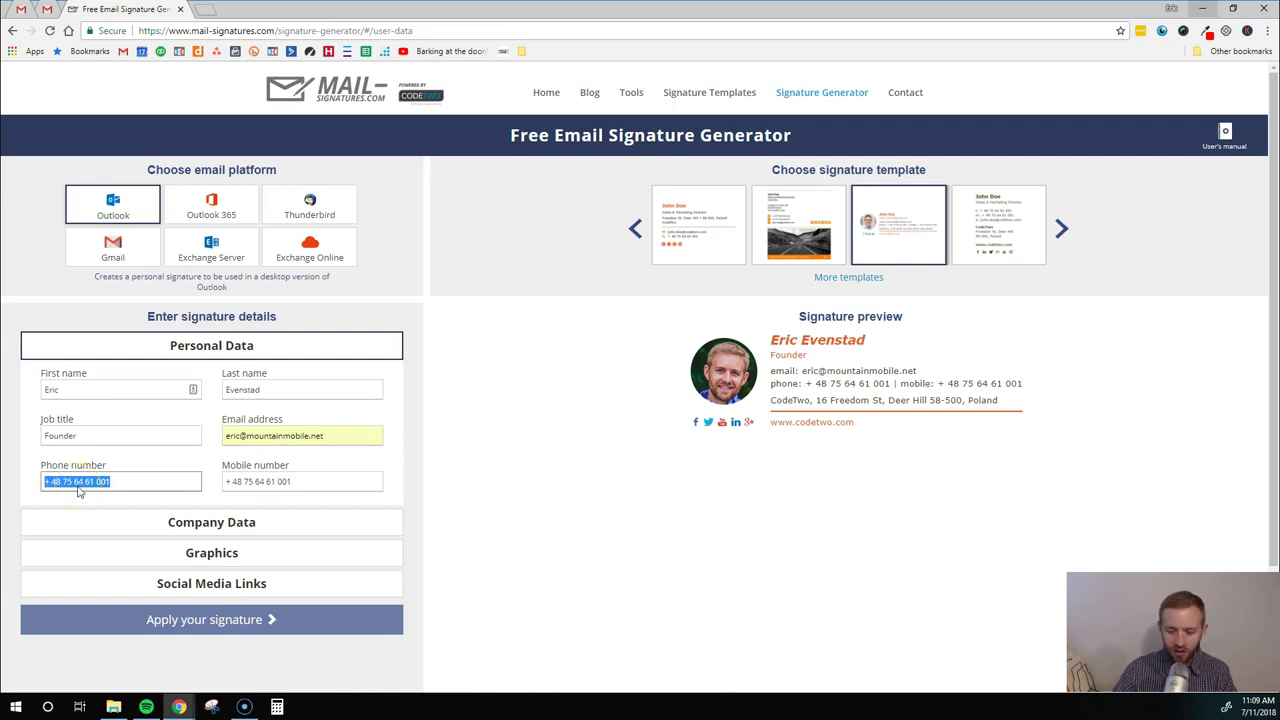
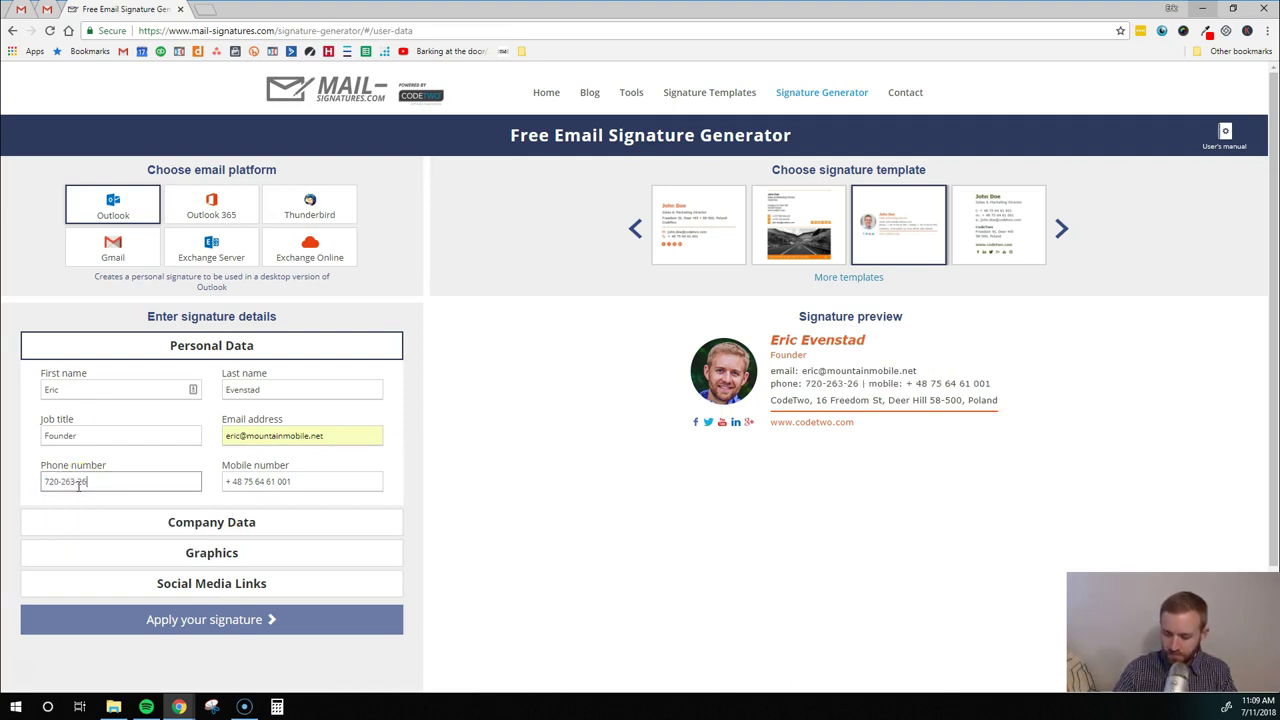
{"action": "key", "text": "Tab"}
{"action": "key", "text": "BackSpace"}
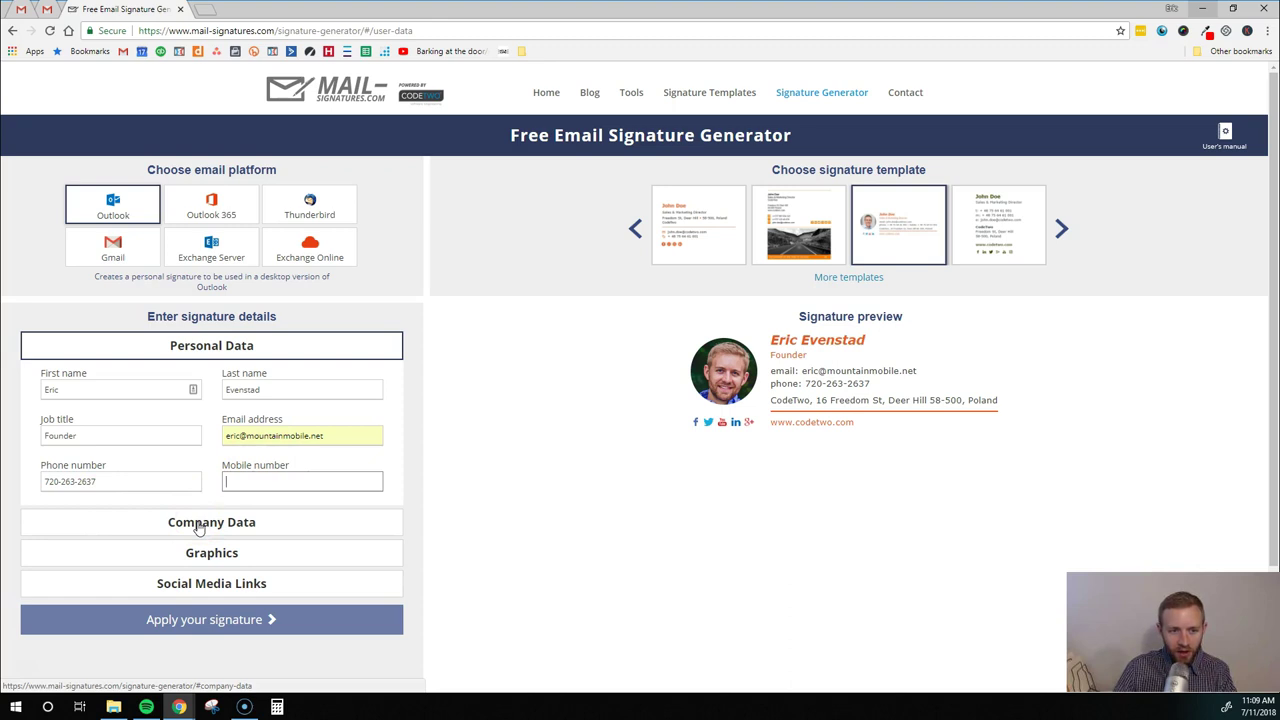
{"action": "left_click", "coordinate": [198, 524]}
{"action": "left_click", "coordinate": [80, 423]}
{"action": "double_click", "coordinate": [80, 423]}
{"action": "type", "text": "Mountain Mobile"}
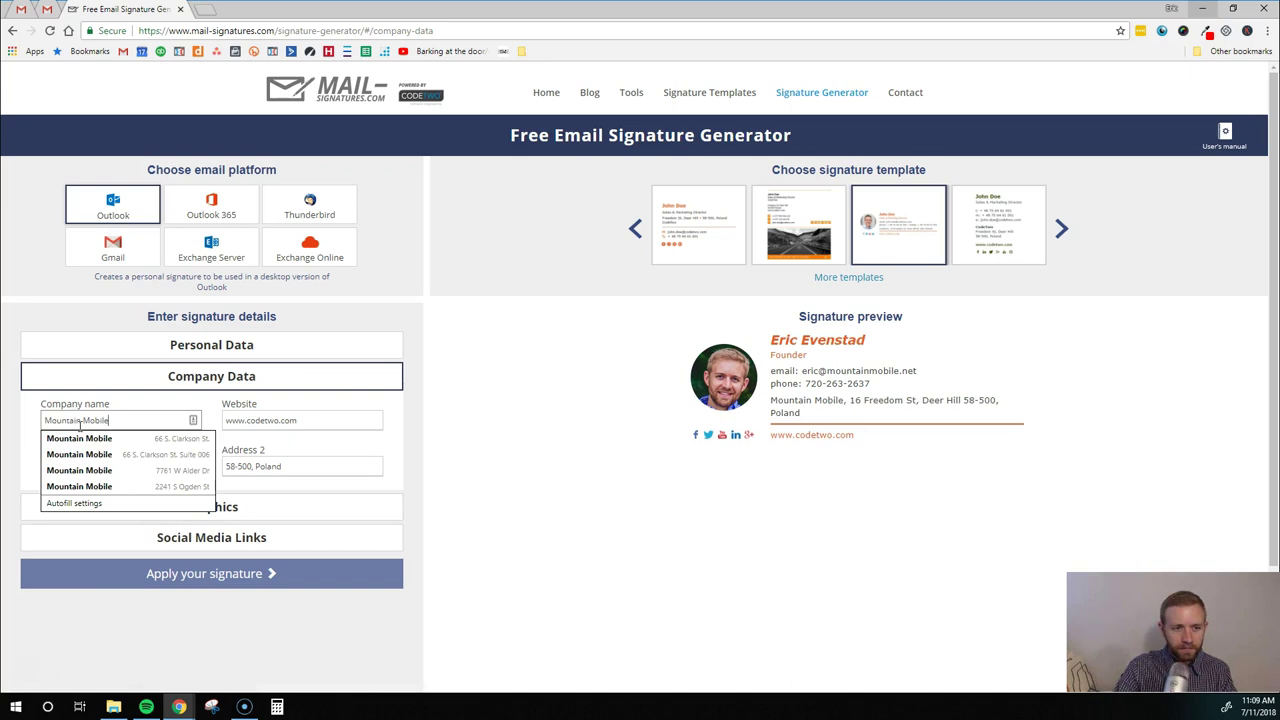
{"action": "key", "text": "Tab"}
{"action": "type", "text": "ww"}
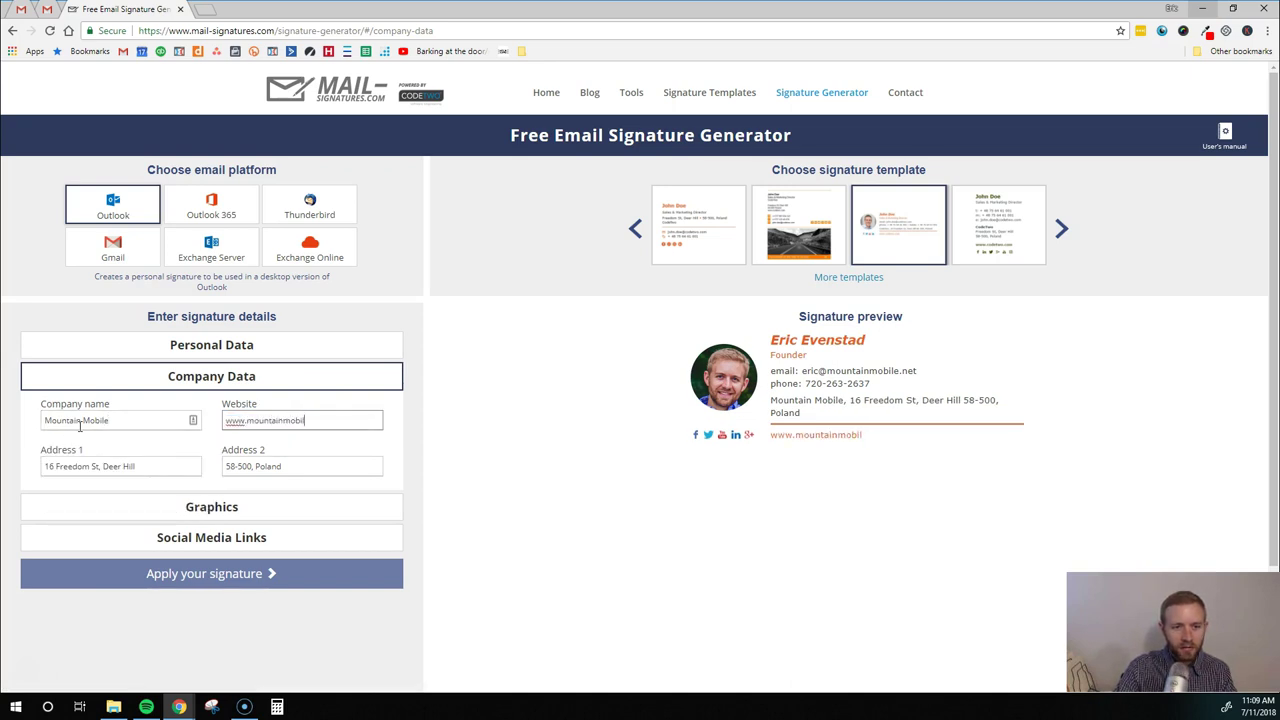
{"action": "key", "text": "Tab"}
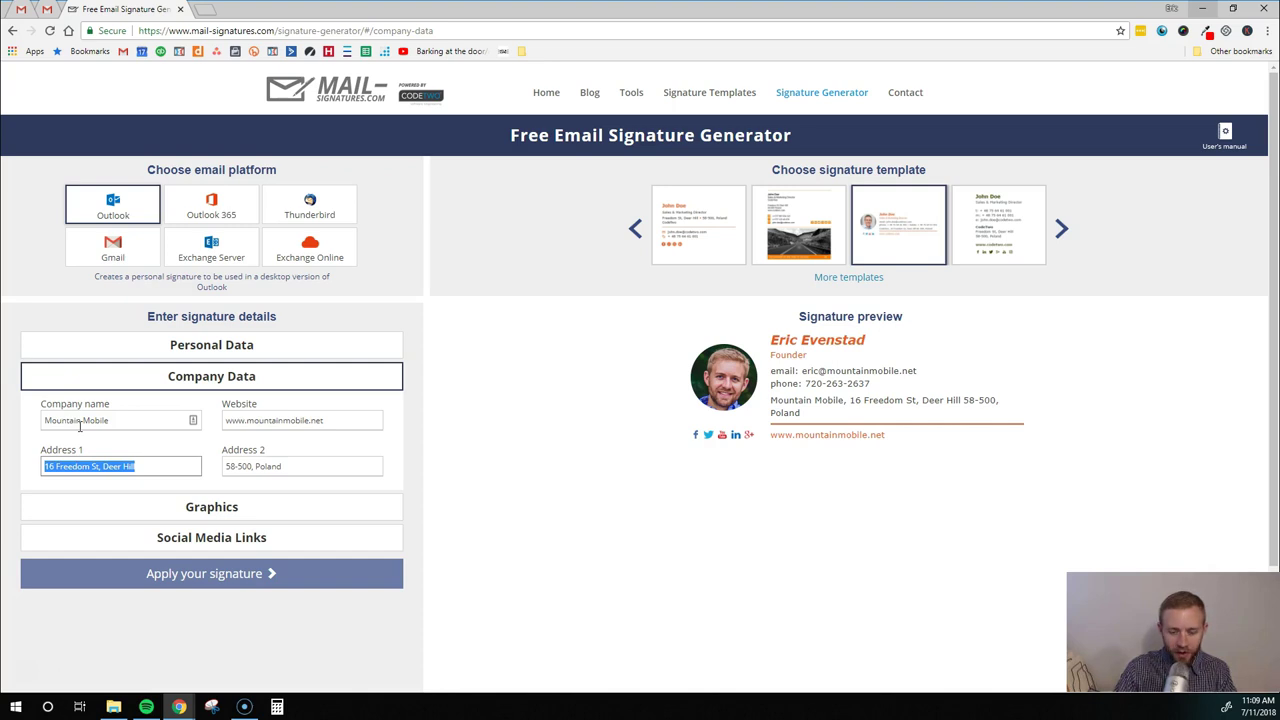
{"action": "key", "text": "BackSpace"}
{"action": "key", "text": "Tab"}
{"action": "key", "text": "BackSpace"}
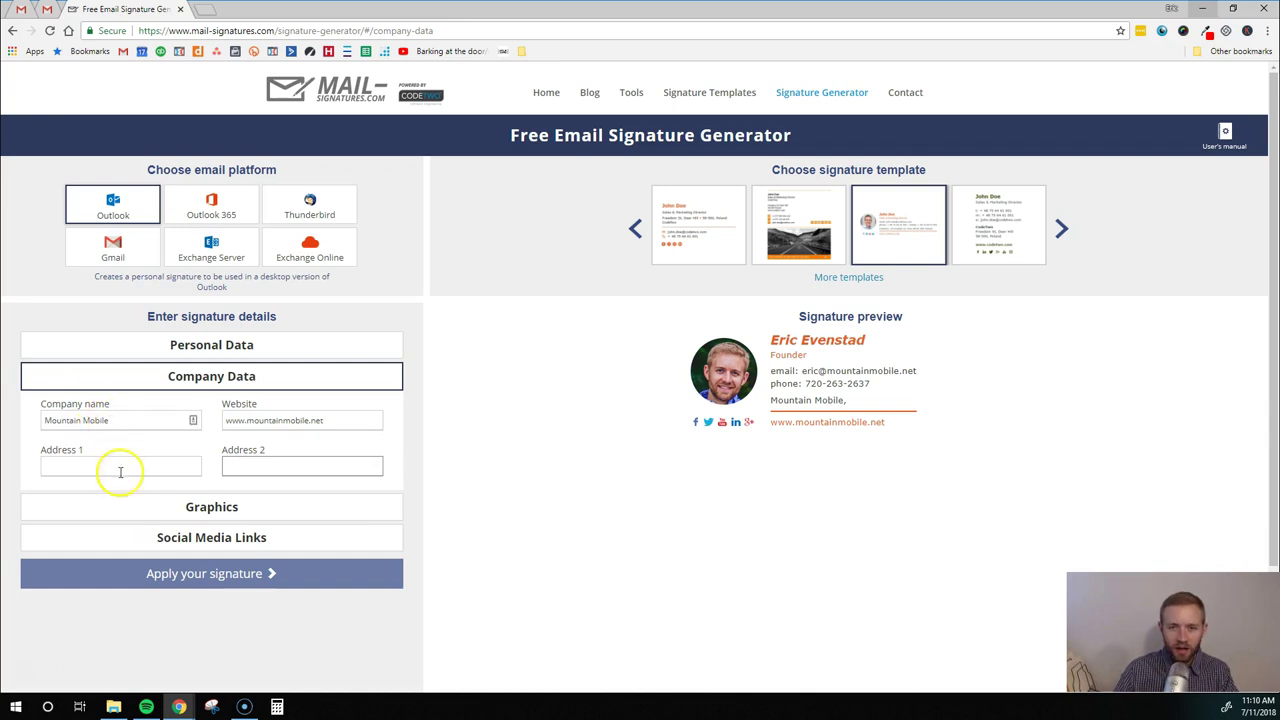
Expand the Graphics section and select the existing Photo URL text
{"action": "scroll", "coordinate": [128, 486], "scroll_direction": "down", "scroll_amount": 1}
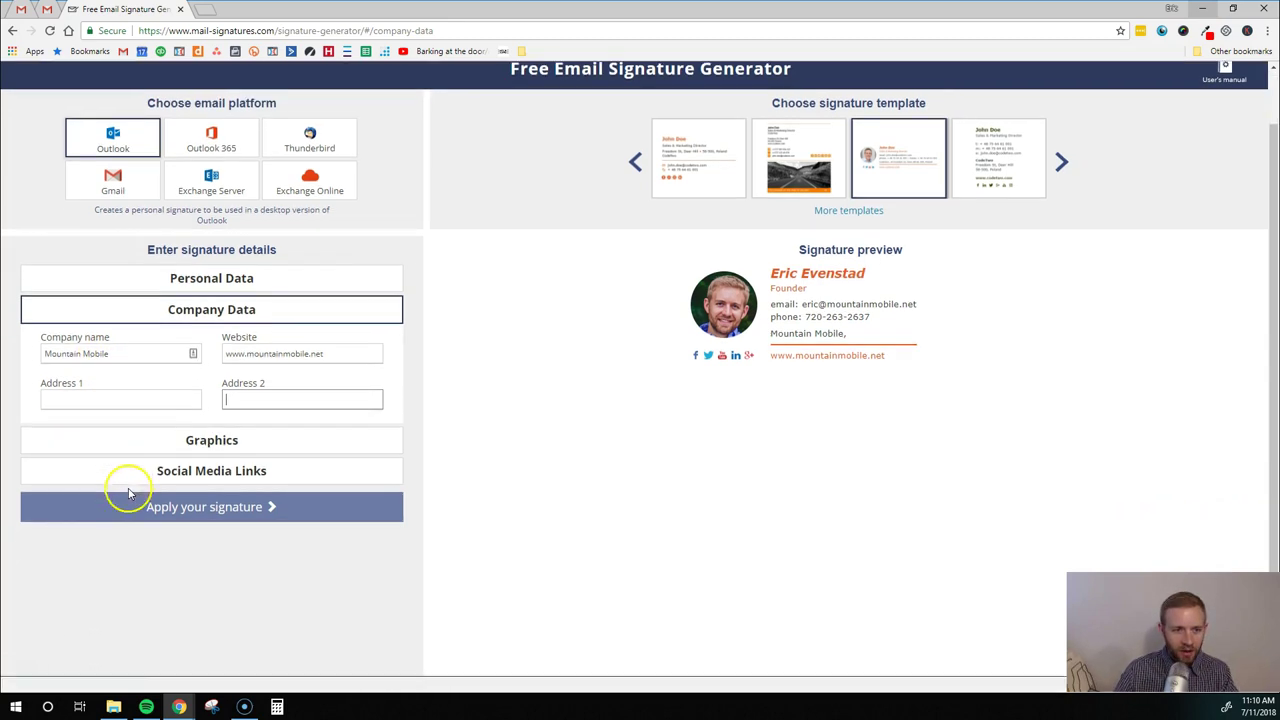
{"action": "left_click", "coordinate": [199, 445]}
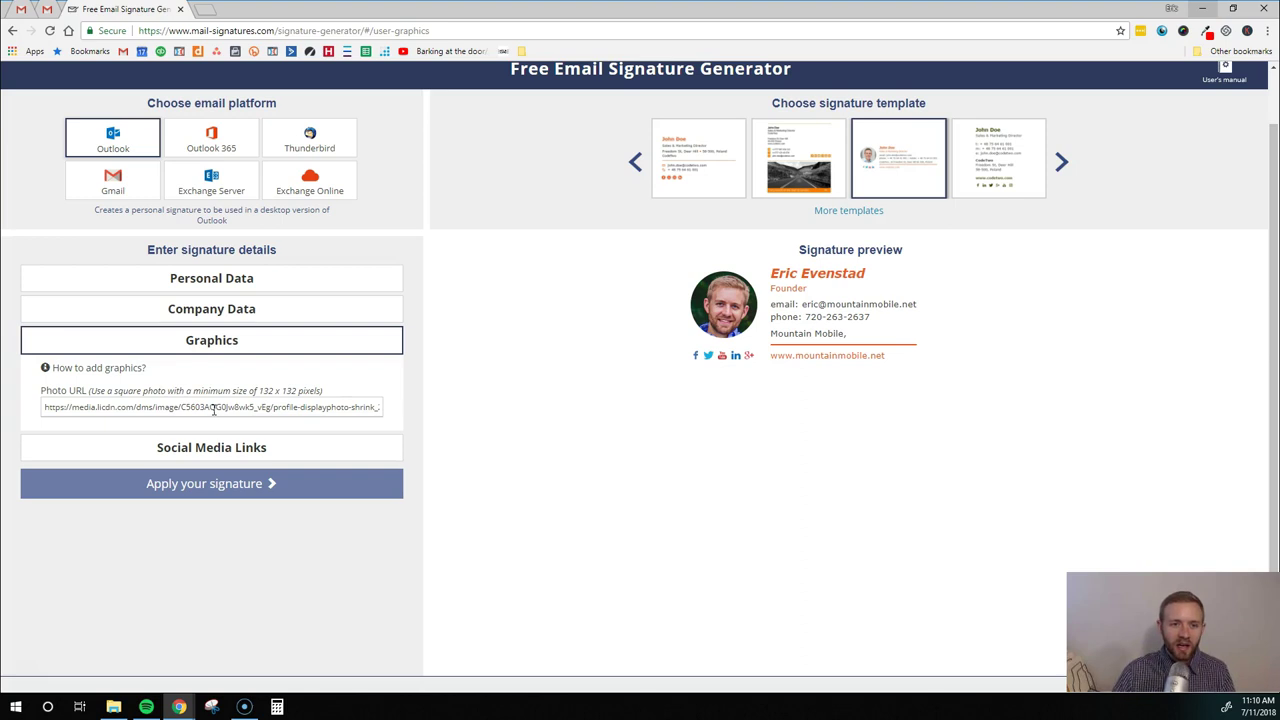
{"action": "triple_click", "coordinate": [213, 409]}
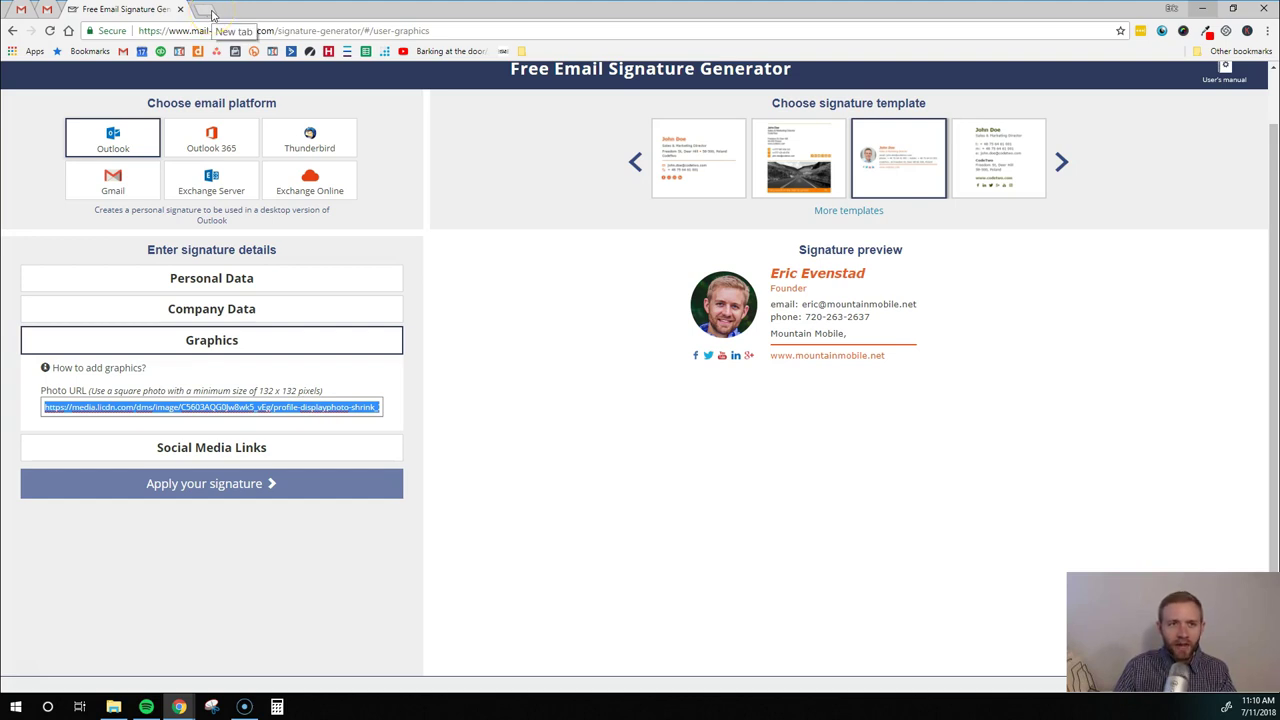
Copy the image address of the LinkedIn profile photo and return to the signature generator tab
{"action": "left_click", "coordinate": [212, 12]}
{"action": "type", "text": "lin"}
{"action": "key", "text": "Return"}
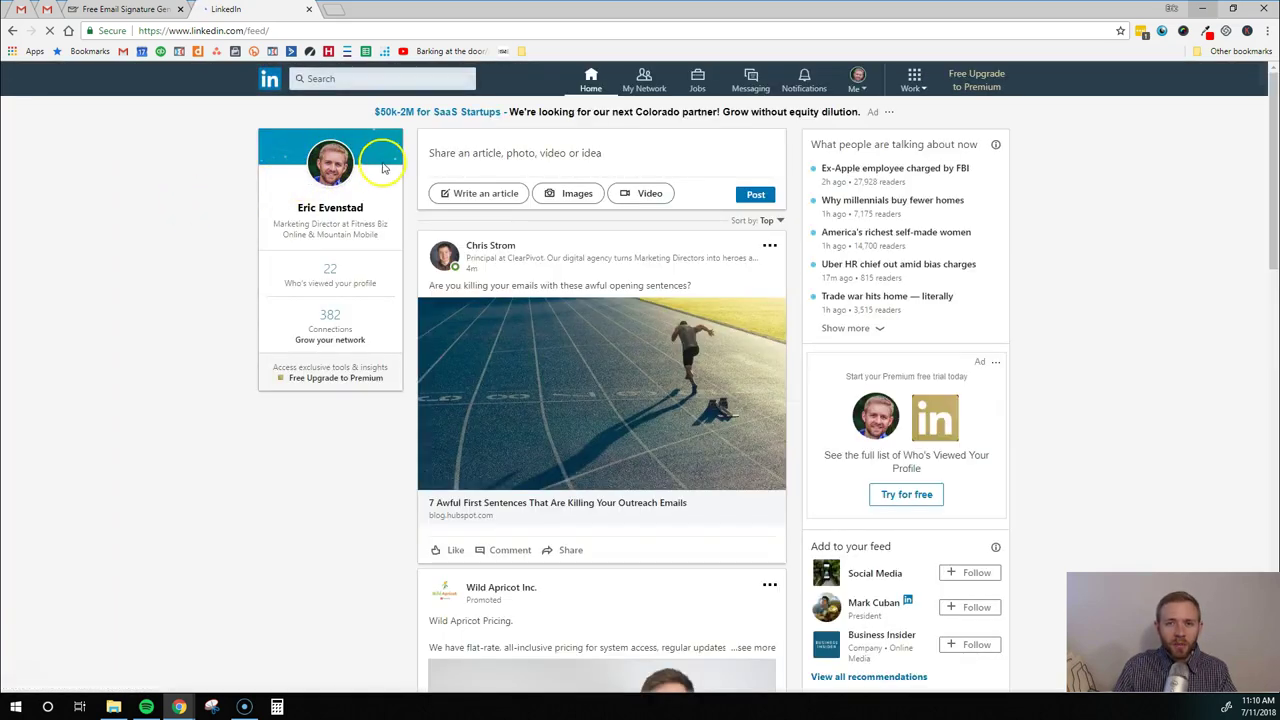
{"action": "left_click", "coordinate": [345, 162]}
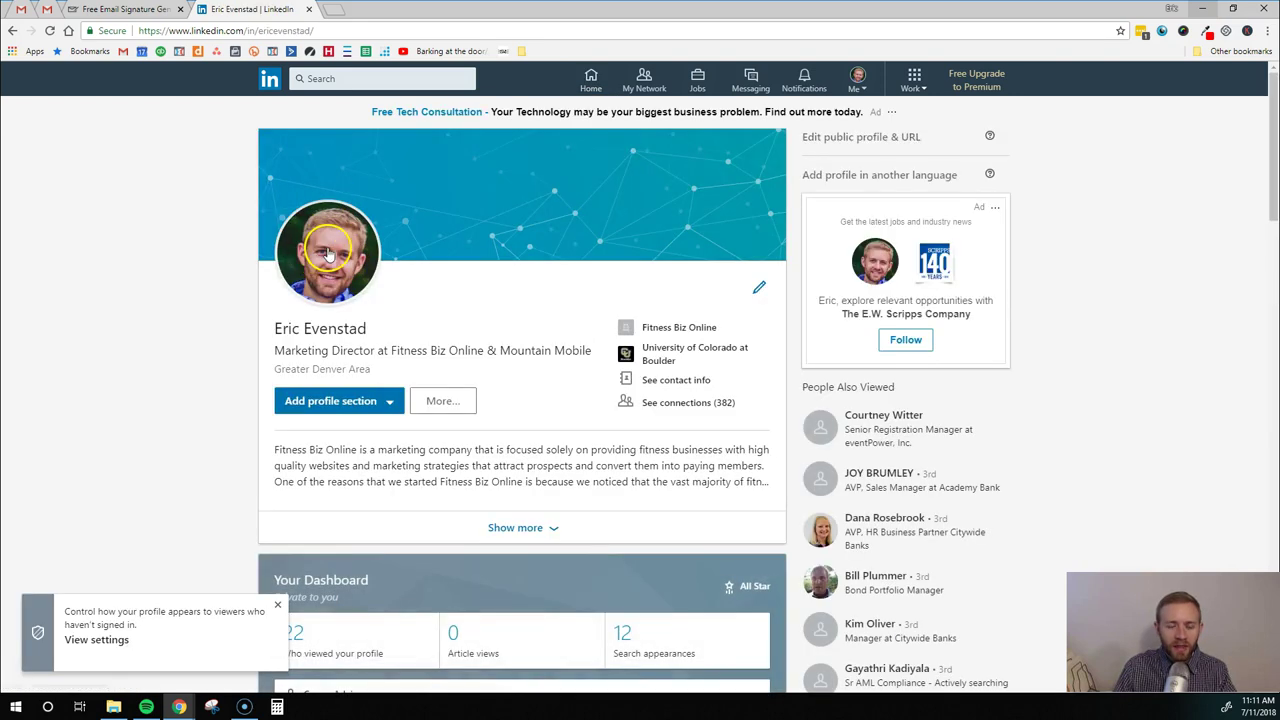
{"action": "right_click", "coordinate": [329, 252]}
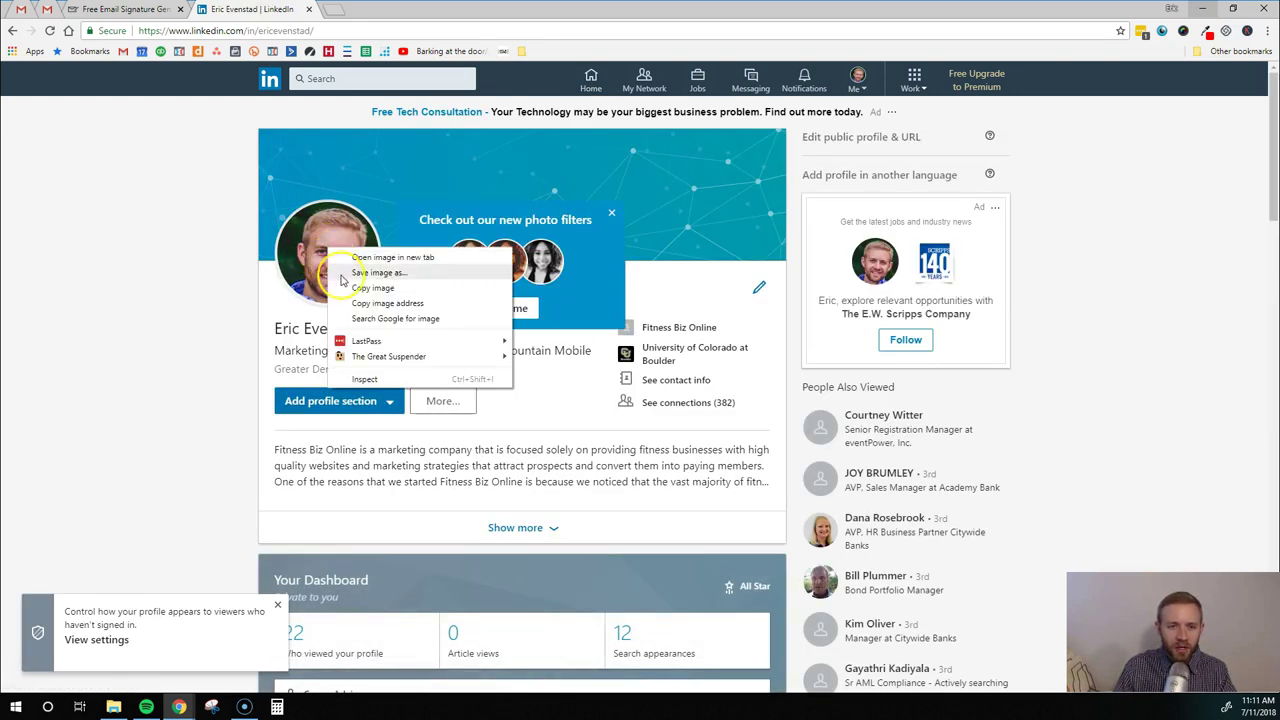
{"action": "left_click", "coordinate": [368, 304]}
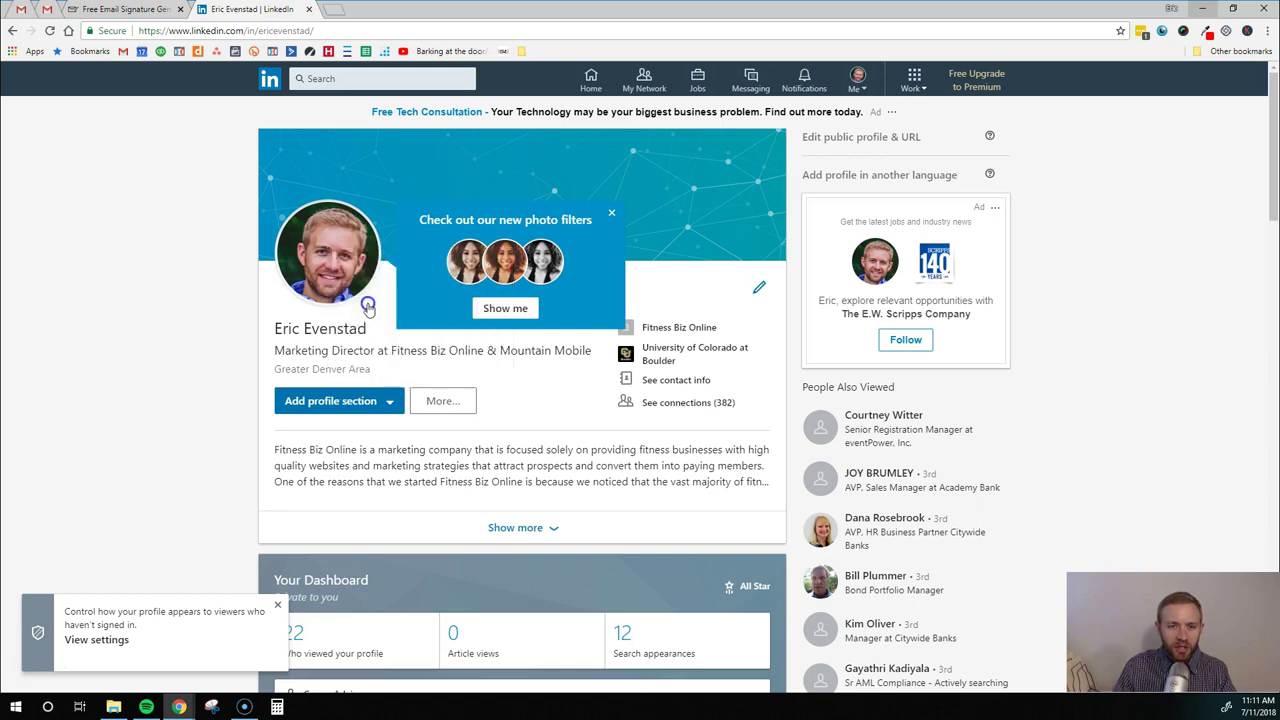
{"action": "left_click", "coordinate": [125, 9]}
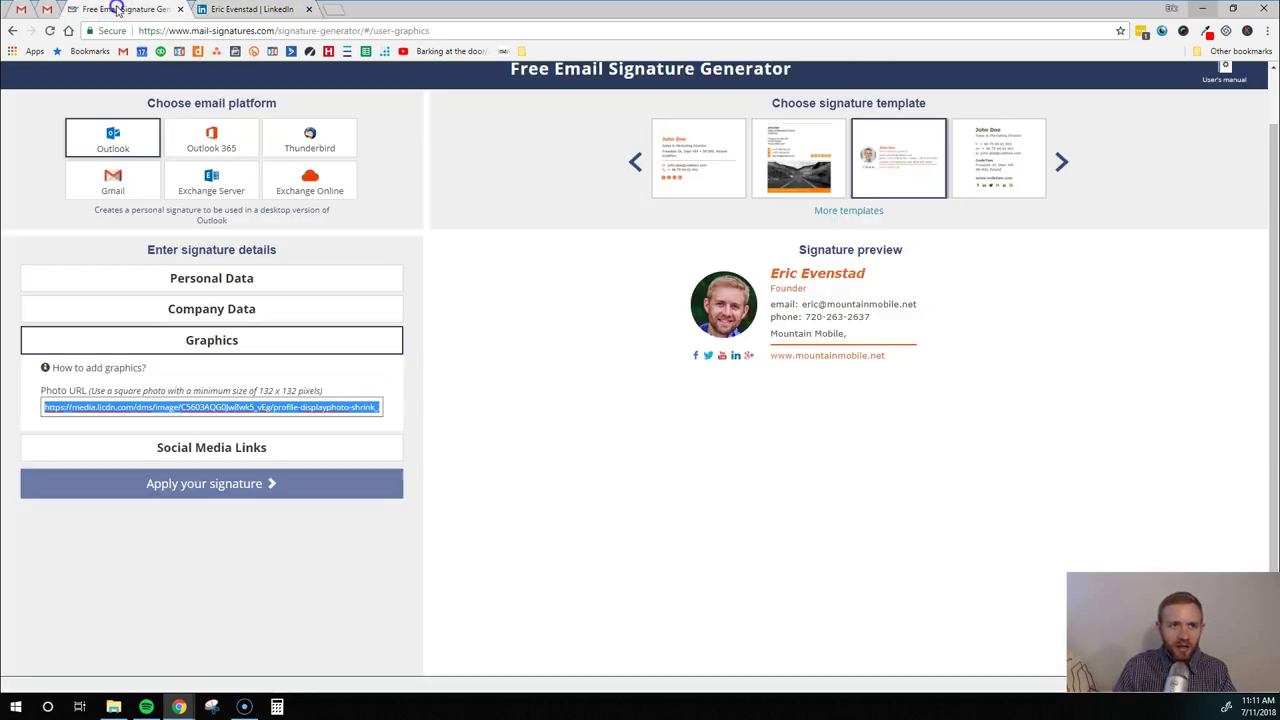
Paste the LinkedIn photo address into the Photo URL field, replacing the old one
{"action": "triple_click", "coordinate": [191, 410]}
{"action": "key", "text": "ctrl+v"}
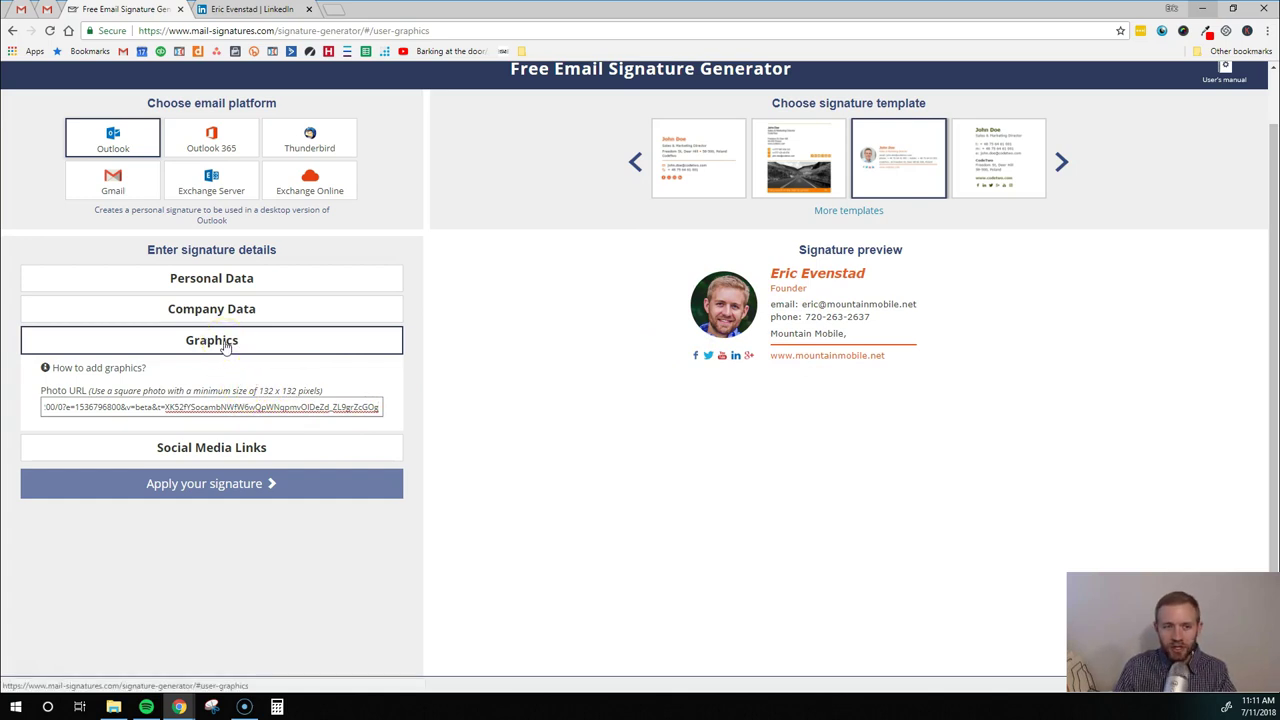
In Social Media Links, delete the Twitter and Facebook URLs
{"action": "left_click", "coordinate": [213, 446]}
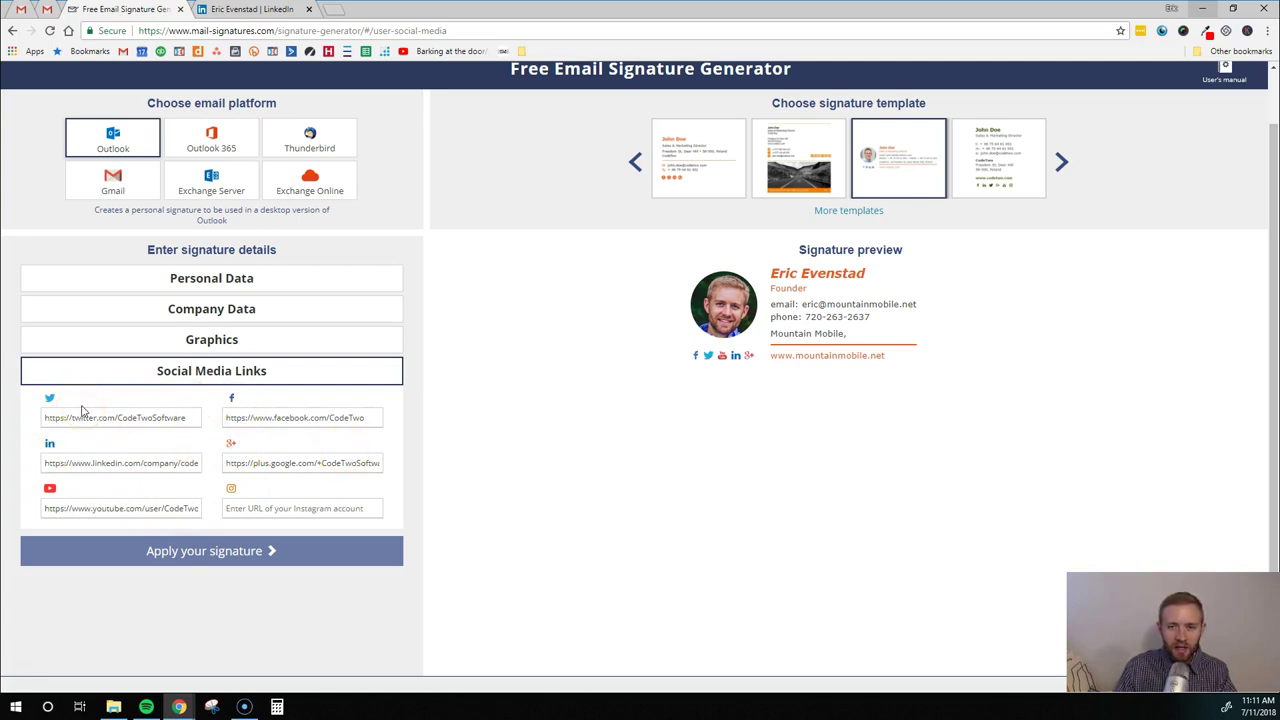
{"action": "left_click", "coordinate": [94, 420]}
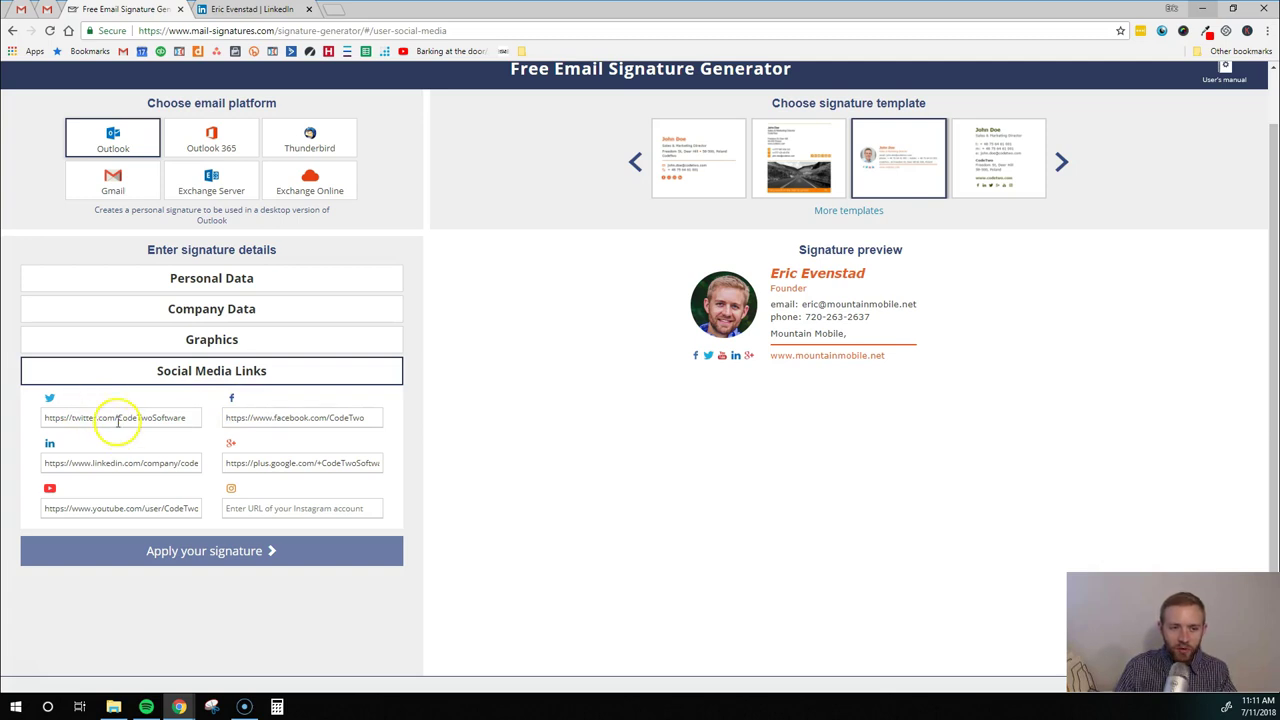
{"action": "triple_click", "coordinate": [118, 421]}
{"action": "key", "text": "BackSpace"}
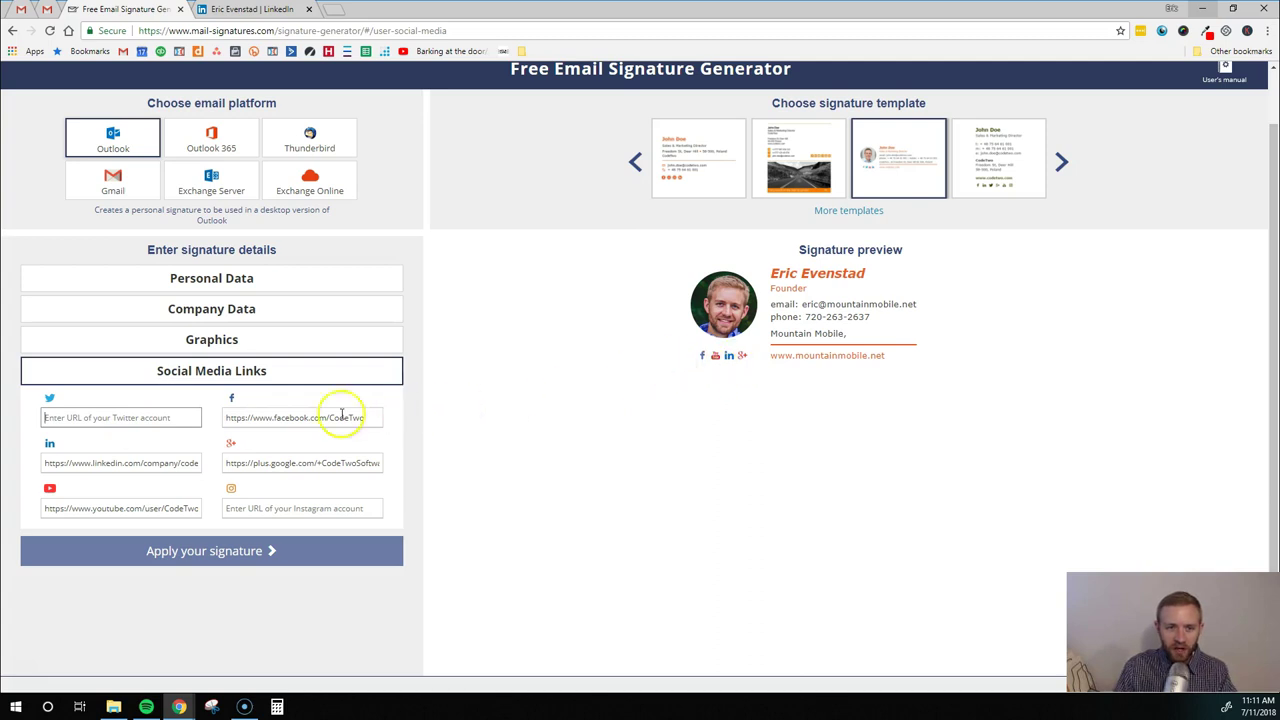
{"action": "triple_click", "coordinate": [287, 425]}
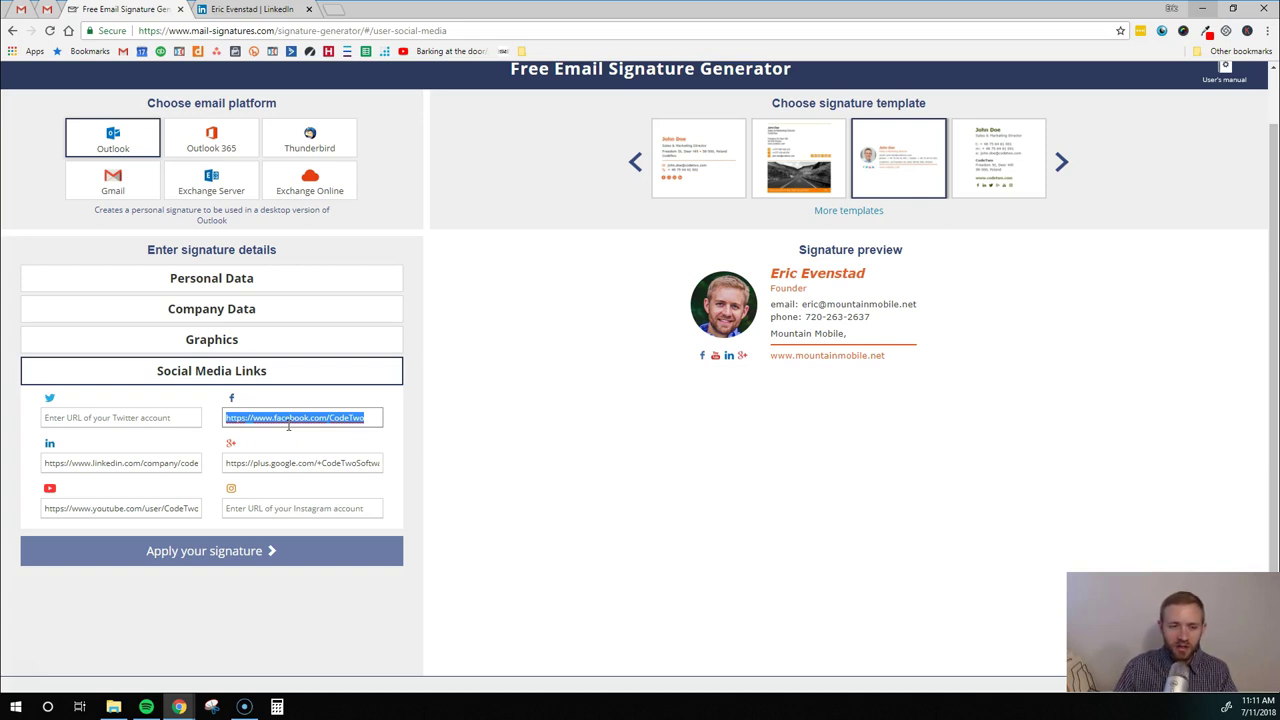
{"action": "key", "text": "BackSpace"}
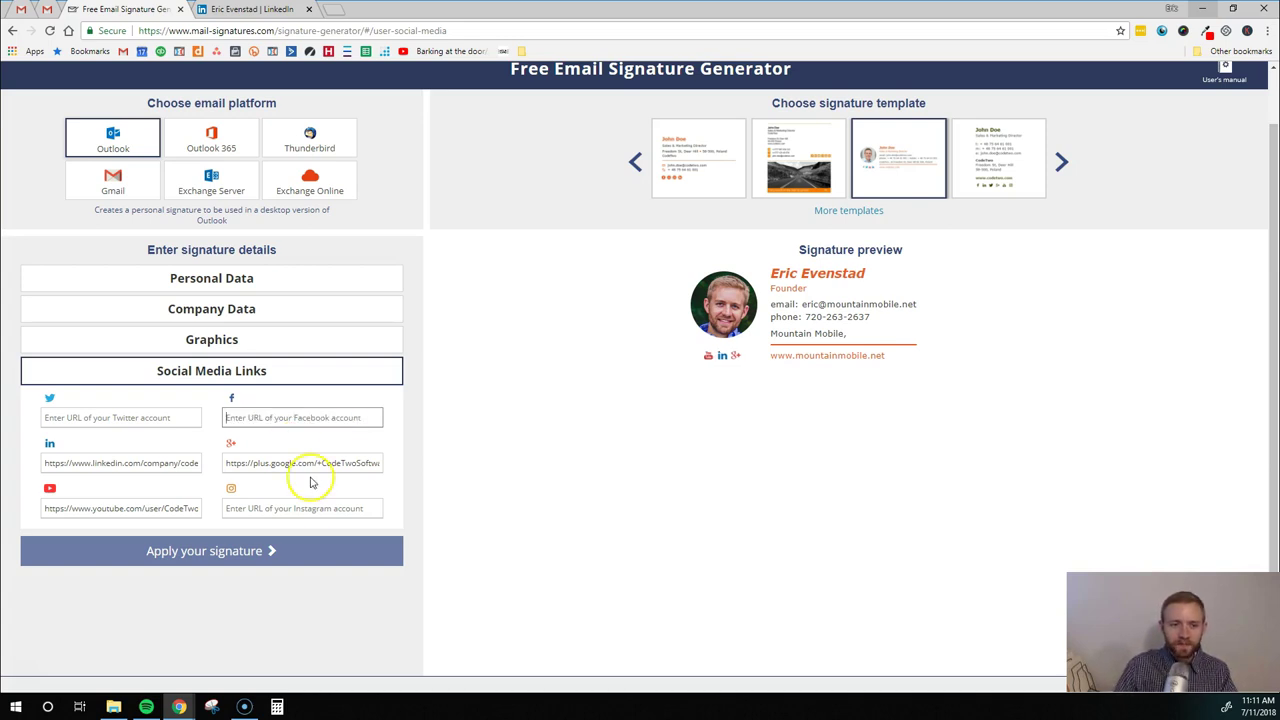
{"action": "scroll", "coordinate": [232, 485], "scroll_direction": "down", "scroll_amount": 1}
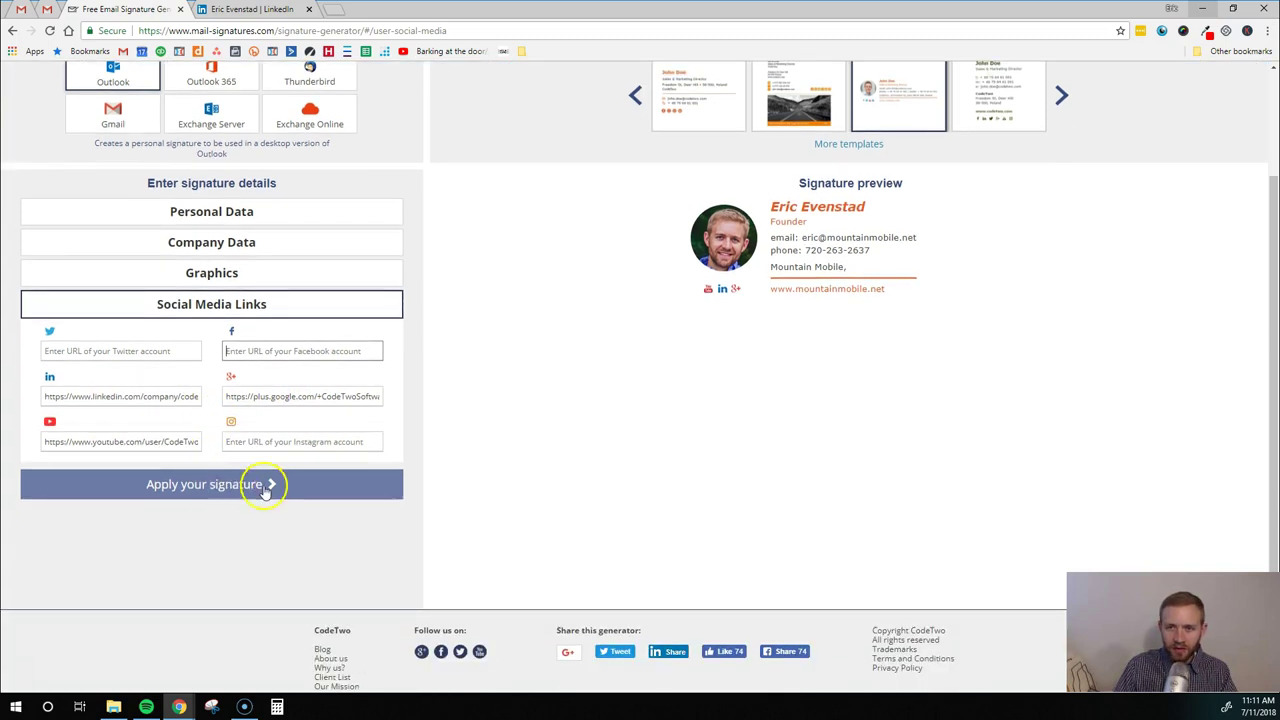
{"action": "scroll", "coordinate": [300, 505], "scroll_direction": "up", "scroll_amount": 2}
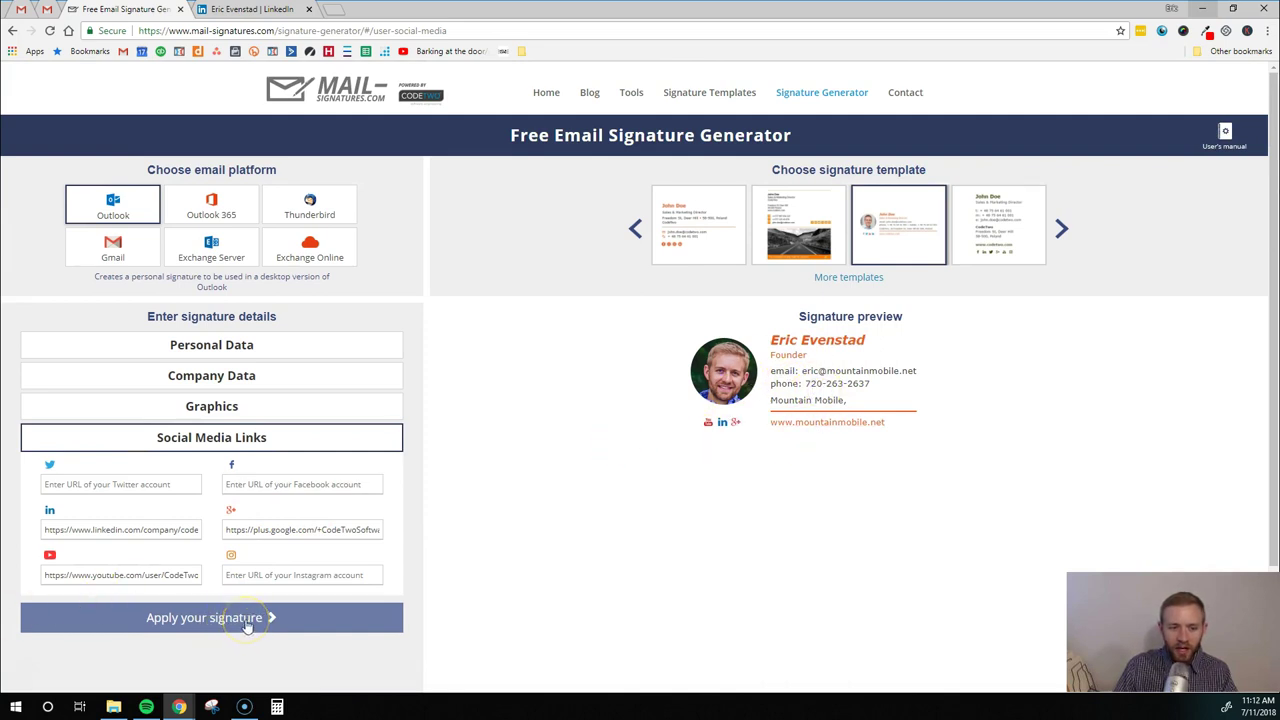
Finish the signature and copy it to the clipboard
{"action": "left_click", "coordinate": [247, 620]}
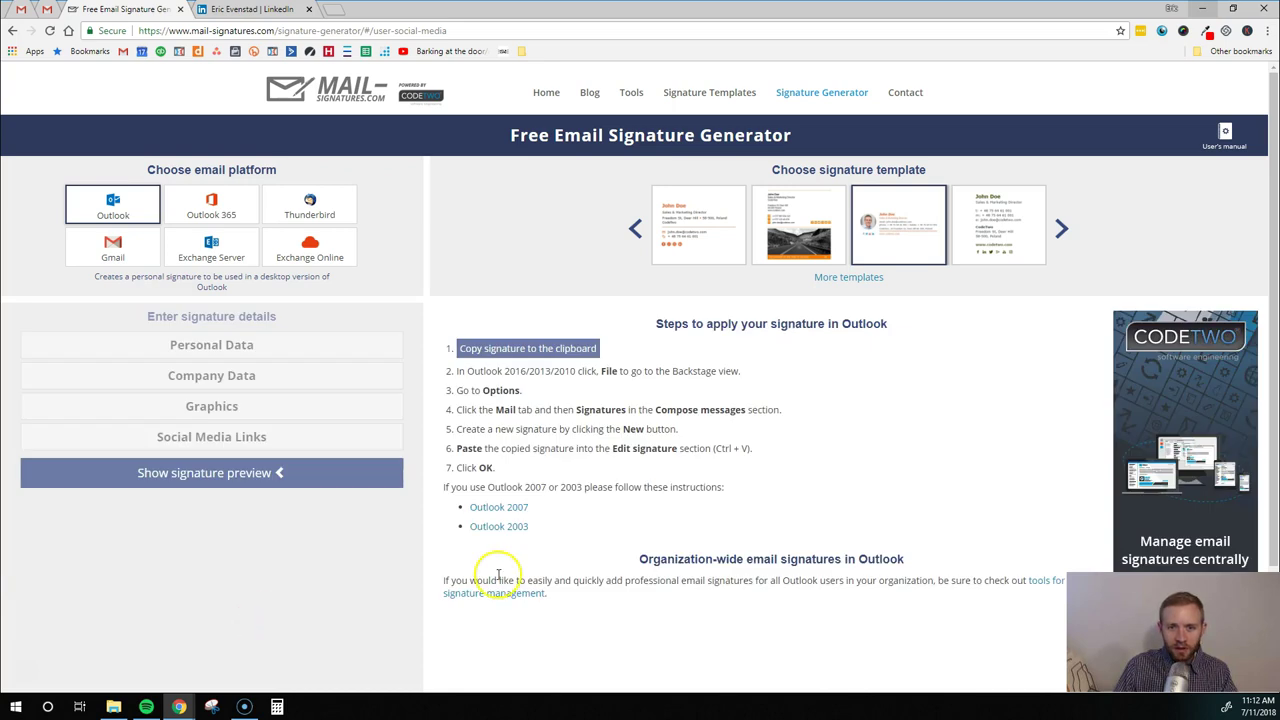
{"action": "scroll", "coordinate": [630, 470], "scroll_direction": "down", "scroll_amount": 1}
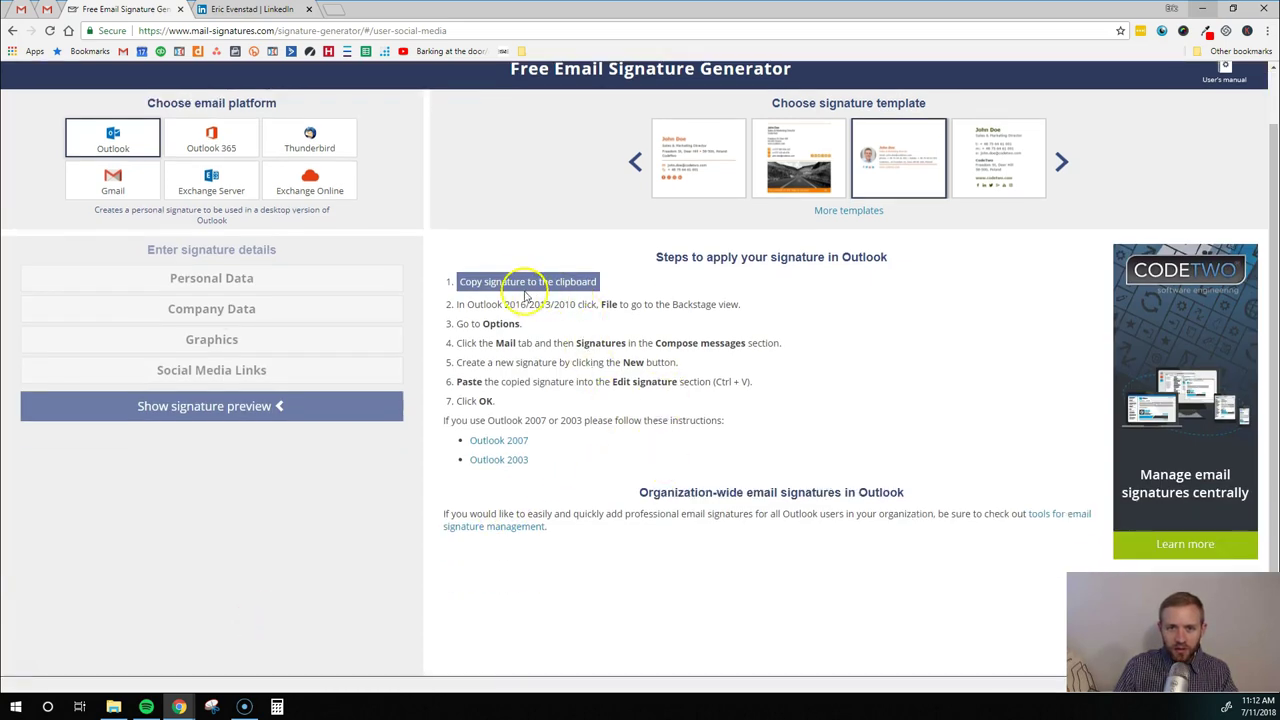
{"action": "left_click", "coordinate": [497, 284]}
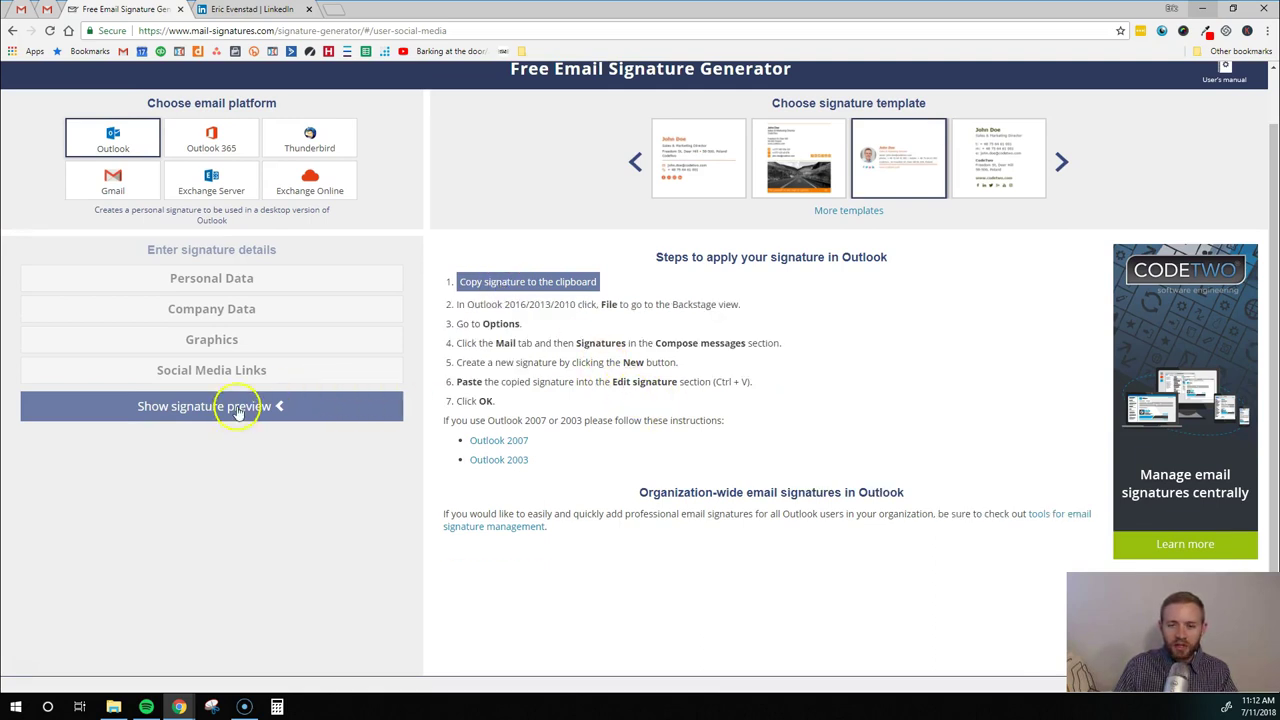
{"action": "scroll", "coordinate": [330, 488], "scroll_direction": "up", "scroll_amount": 1}
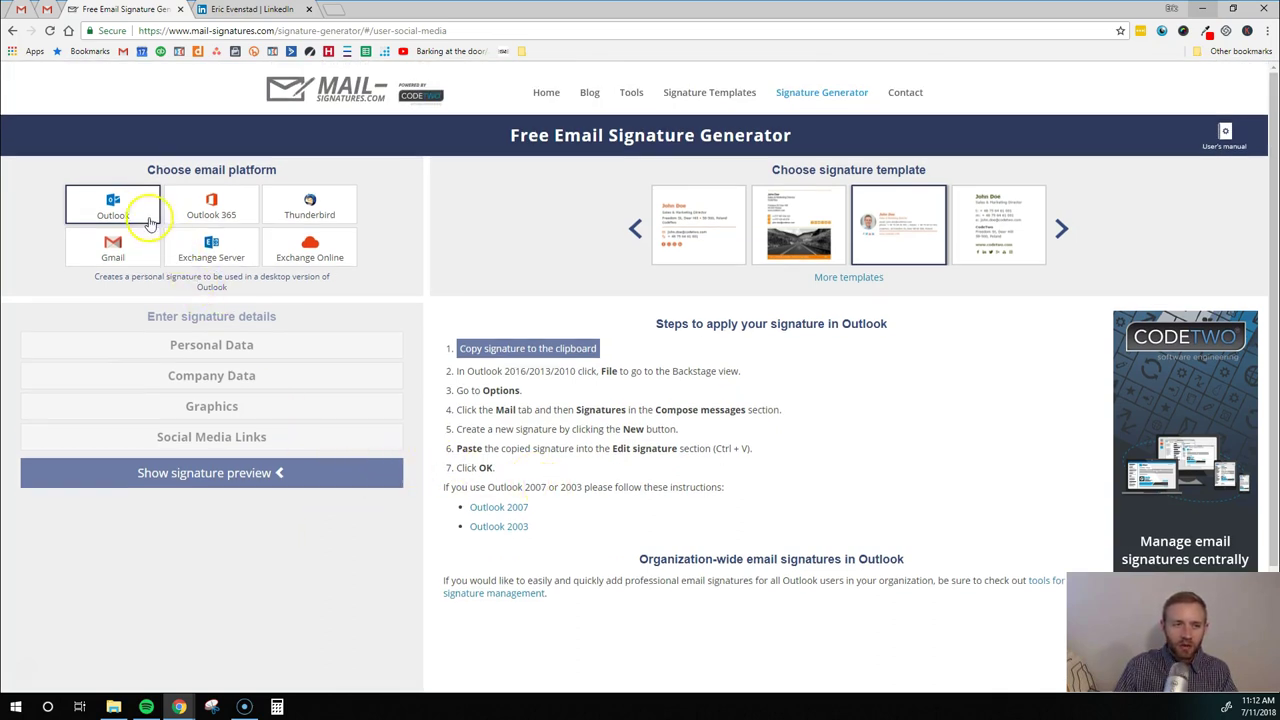
Choose Gmail as the email platform to display its signature setup steps
{"action": "left_click", "coordinate": [133, 214]}
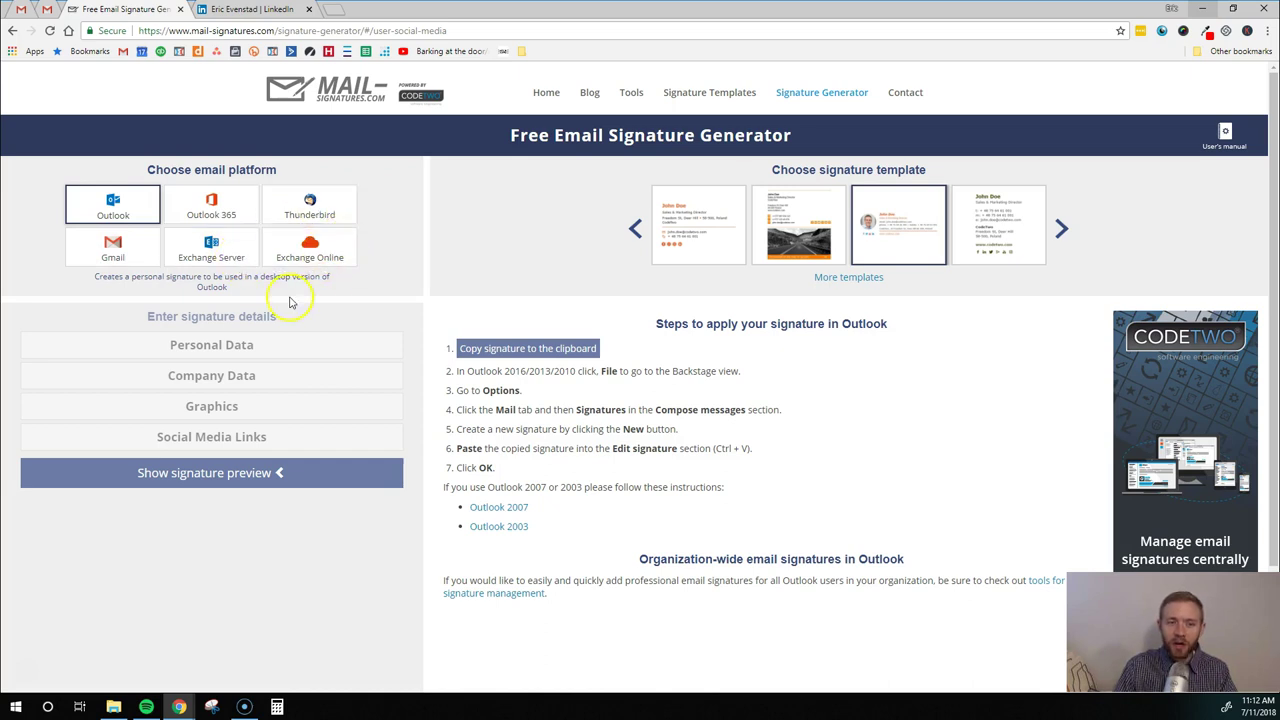
{"action": "left_click", "coordinate": [113, 248]}
{"action": "scroll", "coordinate": [740, 392], "scroll_direction": "down", "scroll_amount": 1}
{"action": "scroll", "coordinate": [740, 395], "scroll_direction": "down", "scroll_amount": 2}
{"action": "scroll", "coordinate": [680, 398], "scroll_direction": "up", "scroll_amount": 3}
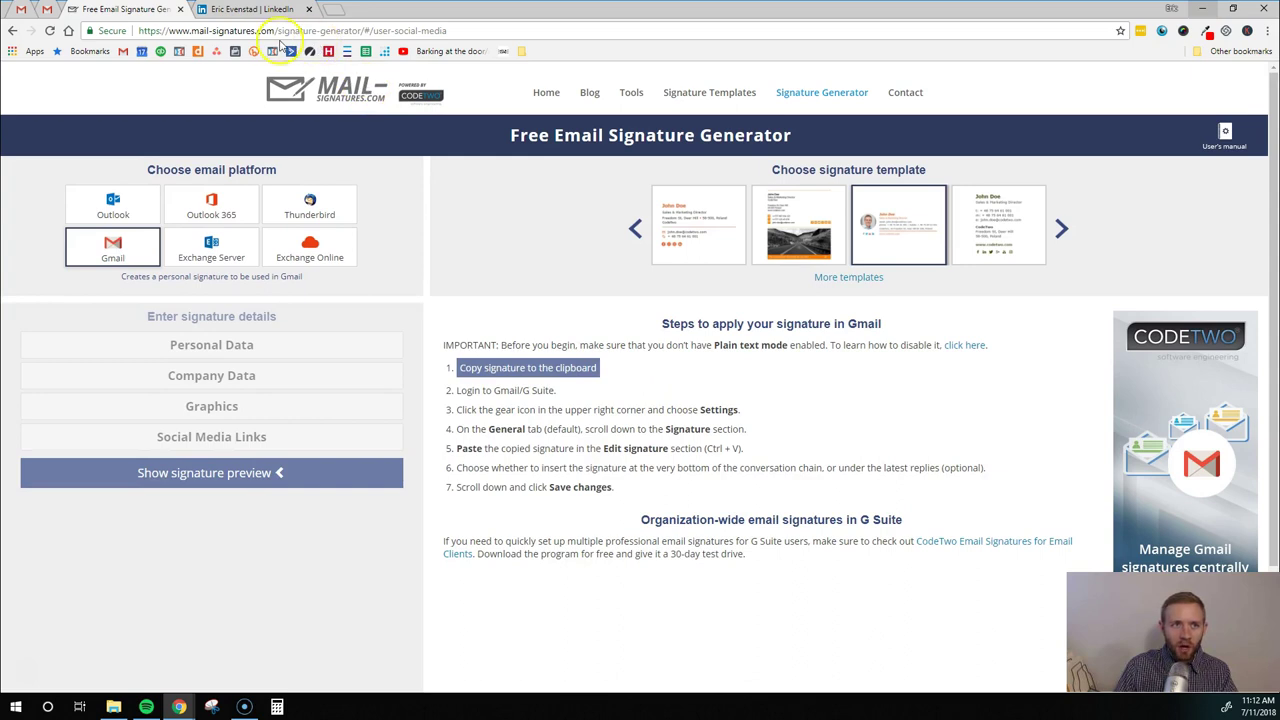
Switch to the second account's Gmail inbox and open its full Settings page
{"action": "left_click", "coordinate": [22, 9]}
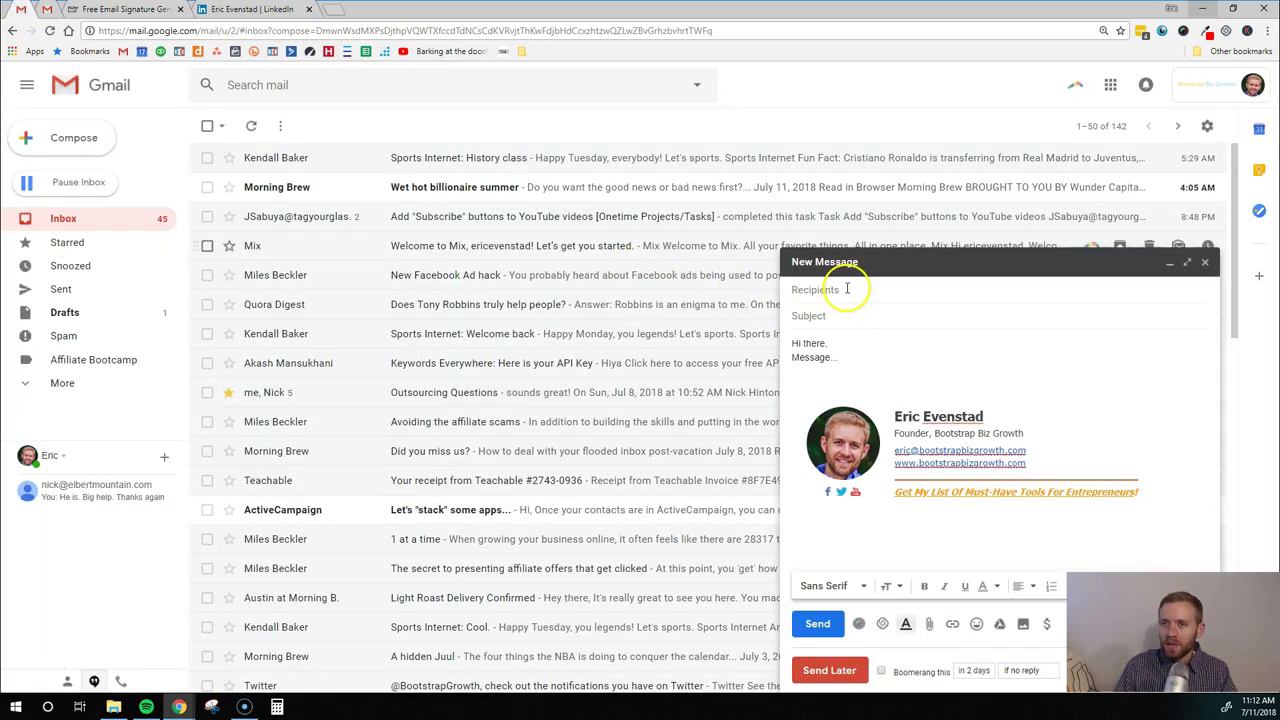
{"action": "left_click", "coordinate": [47, 10]}
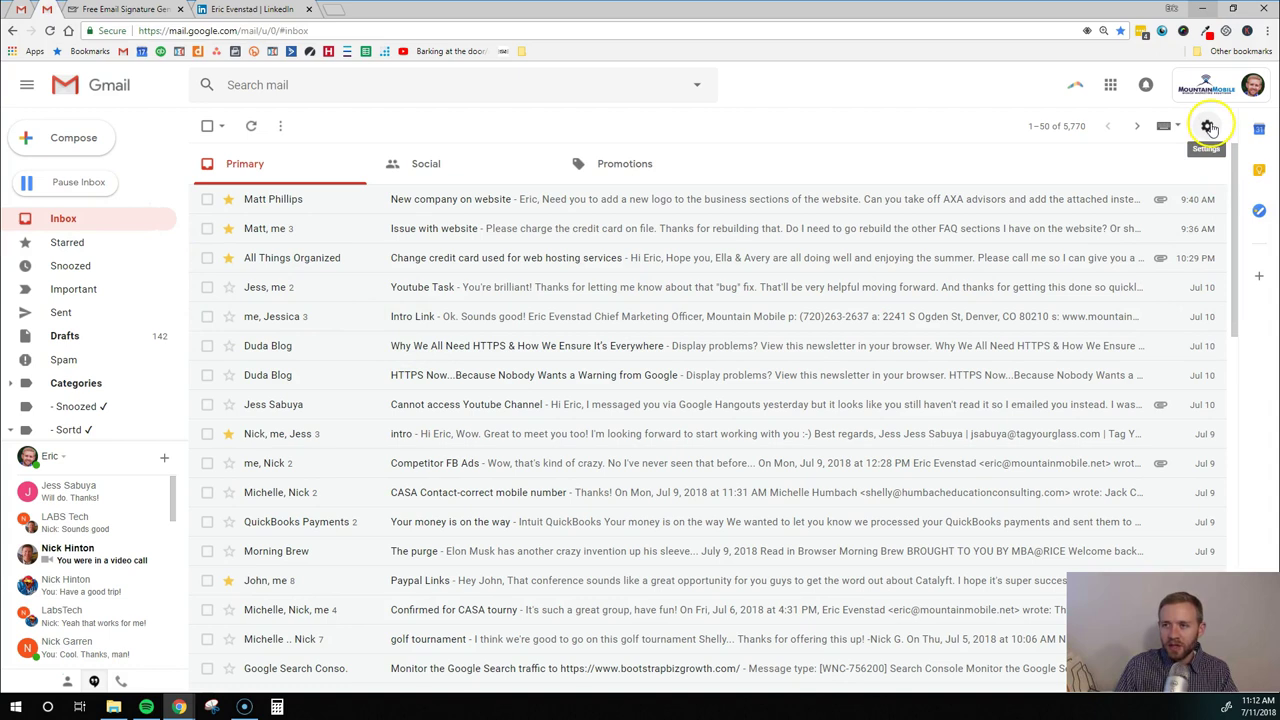
{"action": "left_click", "coordinate": [1208, 127]}
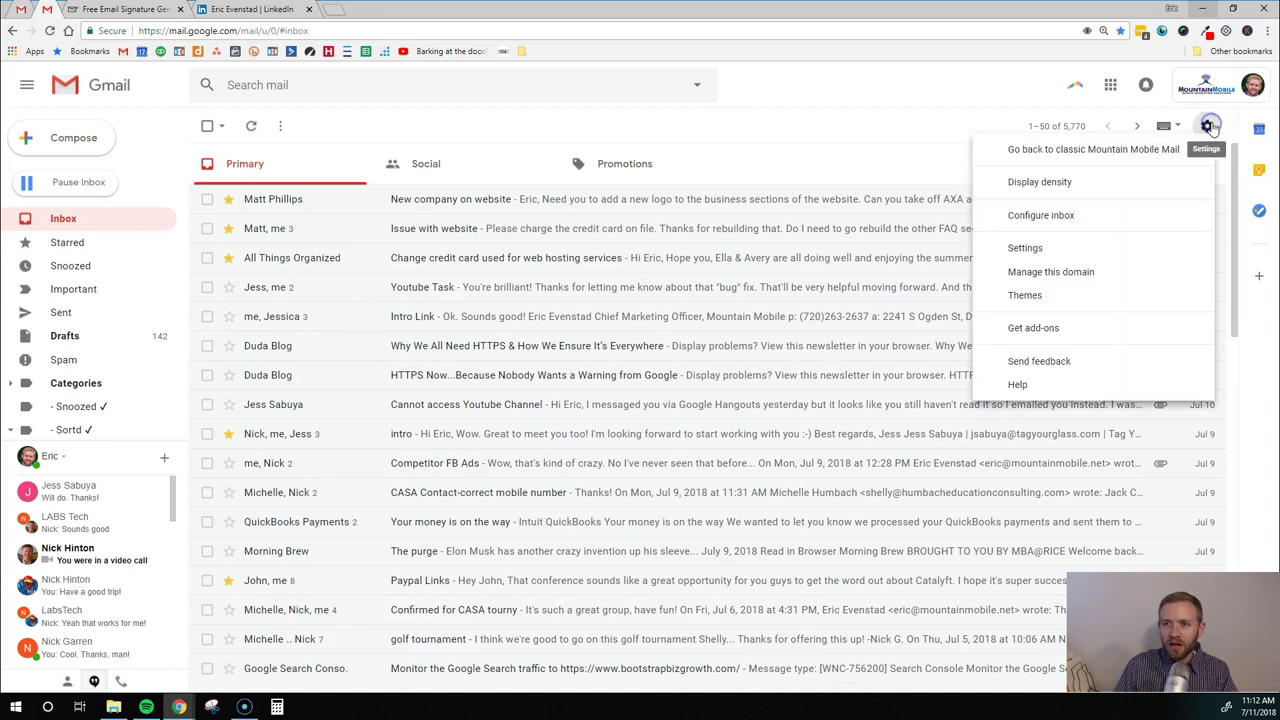
{"action": "left_click", "coordinate": [1028, 248]}
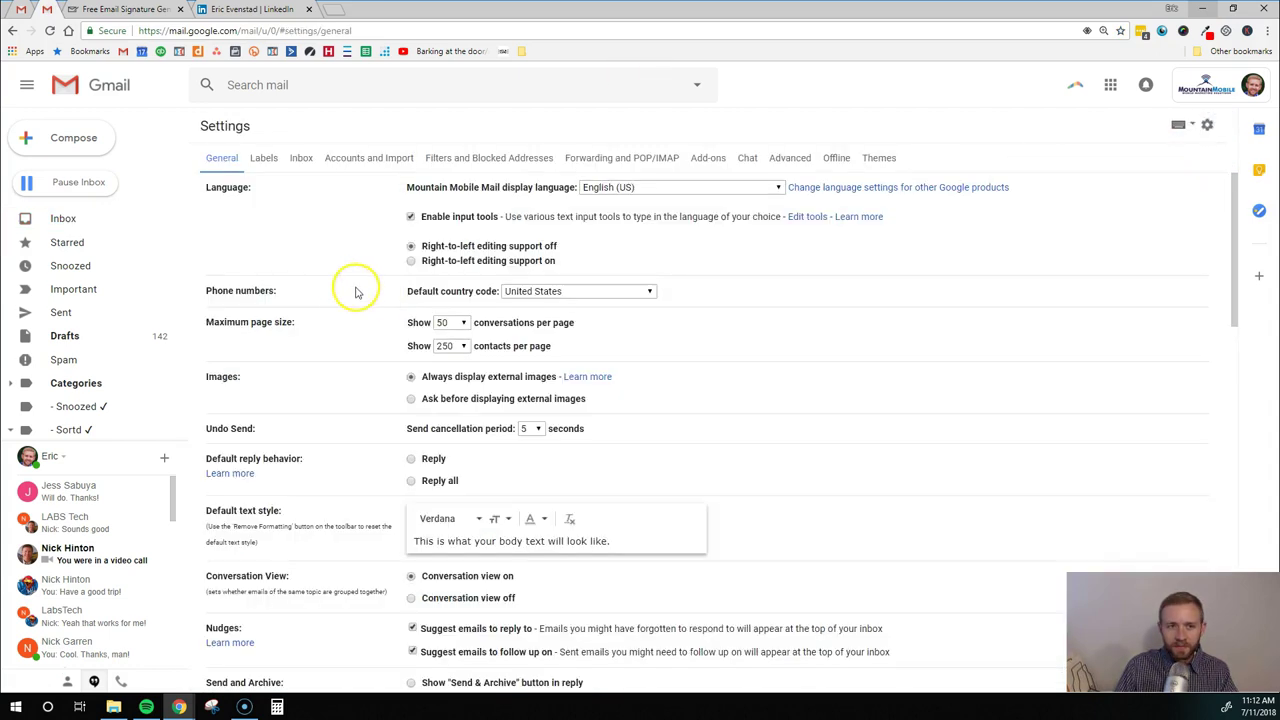
Paste the copied photo signature into the empty signature editor
{"action": "scroll", "coordinate": [352, 315], "scroll_direction": "down", "scroll_amount": 3}
{"action": "scroll", "coordinate": [352, 315], "scroll_direction": "down", "scroll_amount": 10}
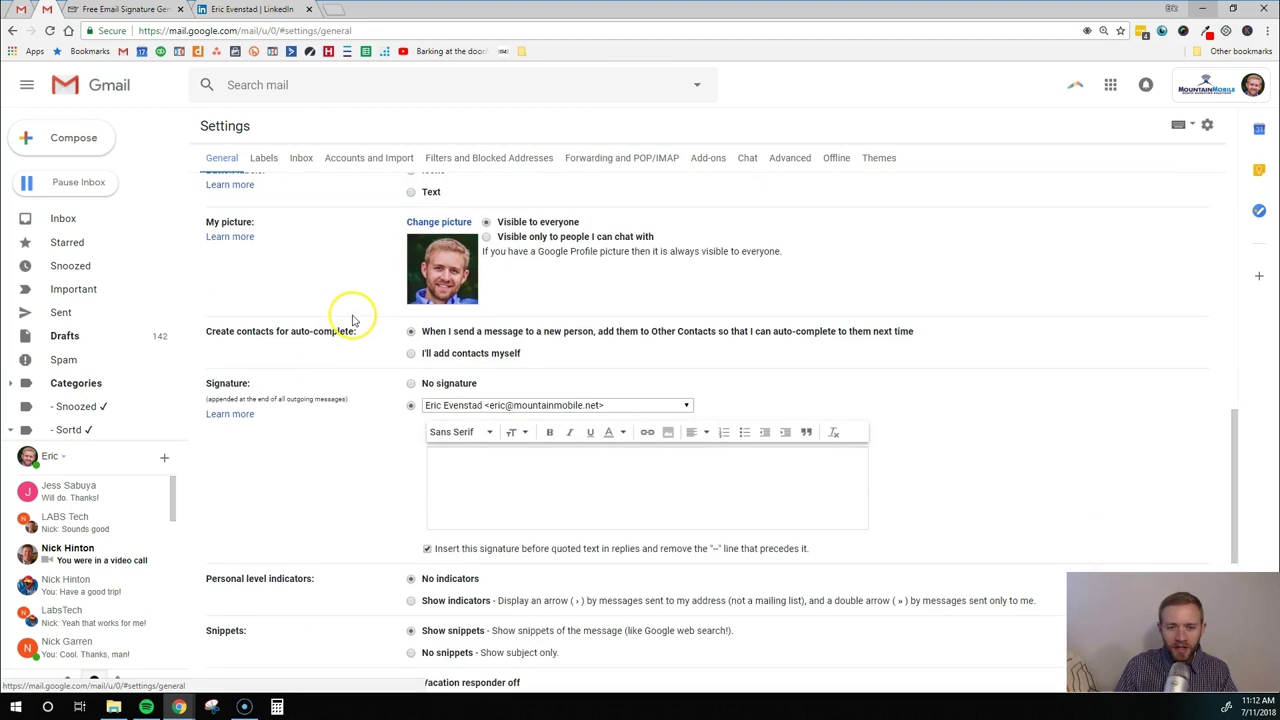
{"action": "scroll", "coordinate": [450, 401], "scroll_direction": "down", "scroll_amount": 1}
{"action": "scroll", "coordinate": [450, 401], "scroll_direction": "down", "scroll_amount": 1}
{"action": "left_click", "coordinate": [450, 340]}
{"action": "left_click", "coordinate": [451, 341]}
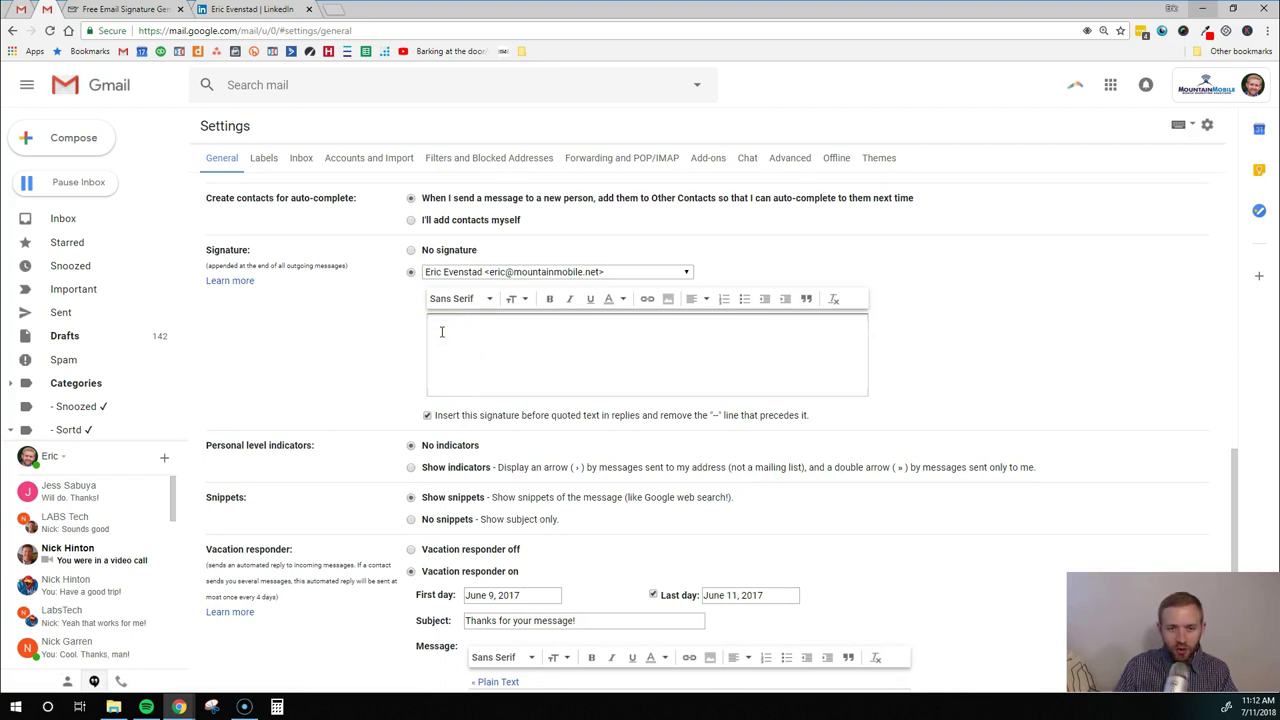
{"action": "key", "text": "ctrl+v"}
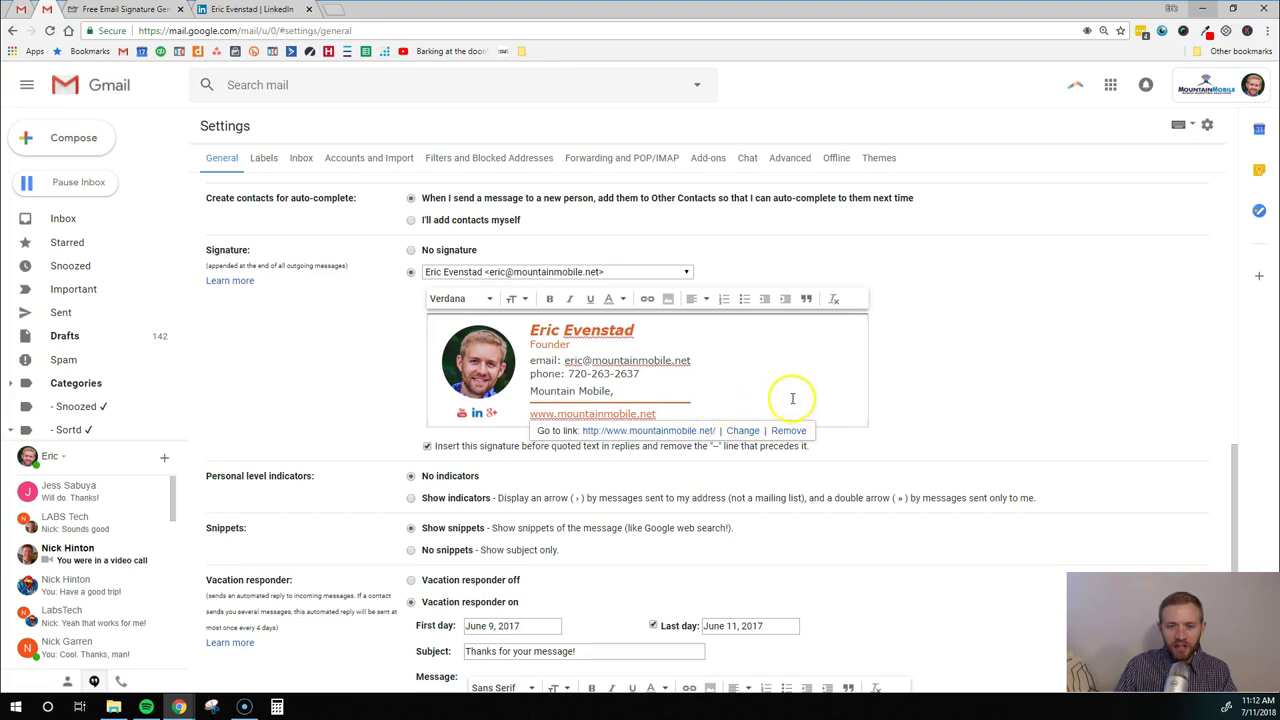
{"action": "left_click", "coordinate": [792, 398]}
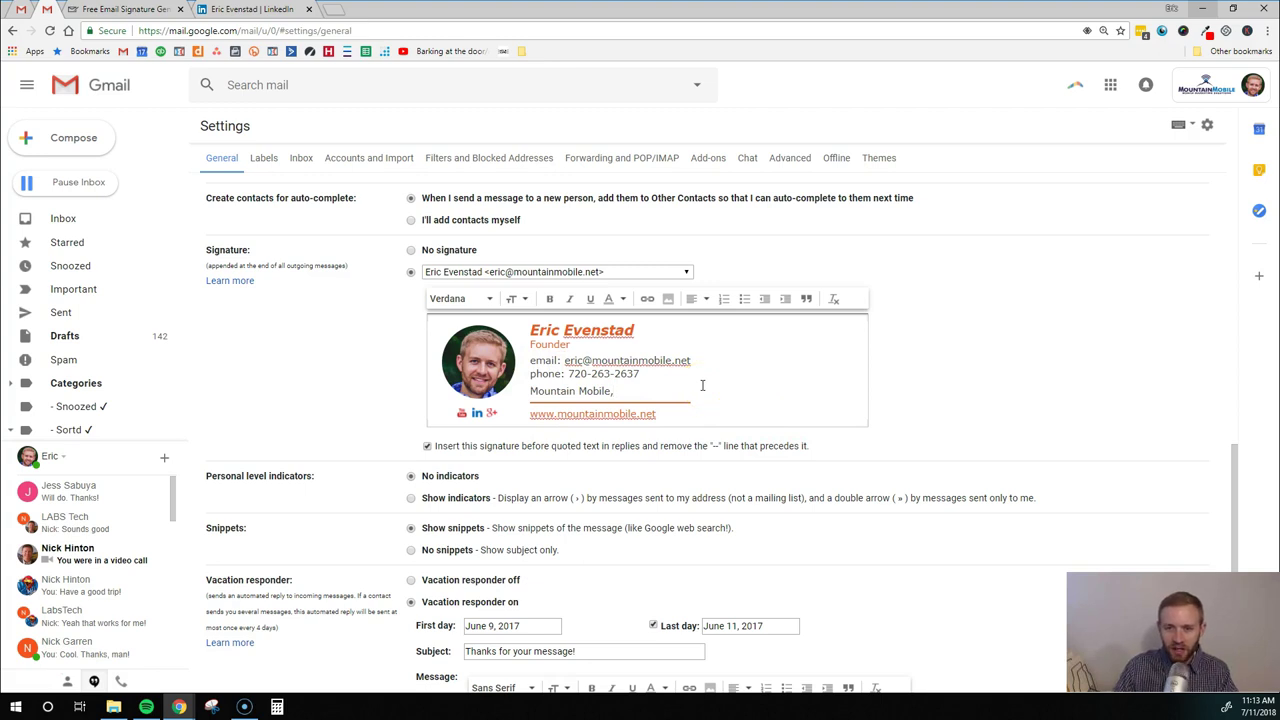
Copy the bottom website link and paste it under the email line, removing the stray blank line
{"action": "left_click", "coordinate": [683, 380]}
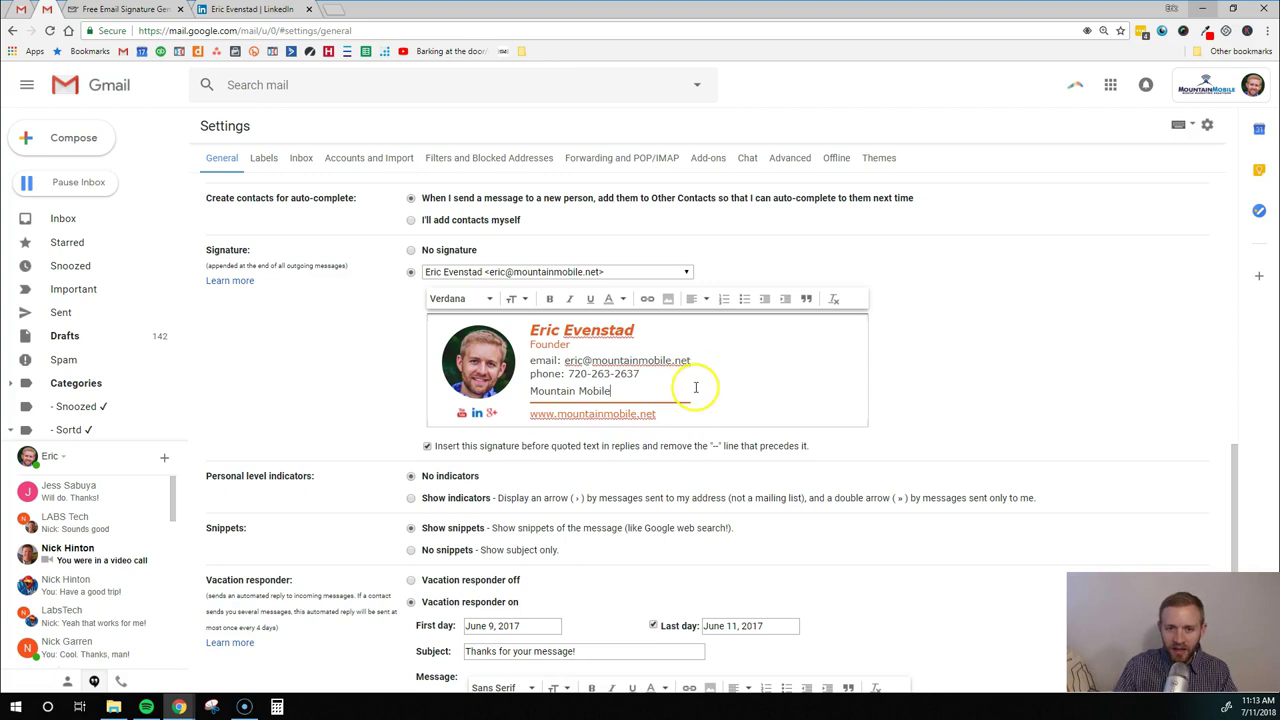
{"action": "left_click_drag", "start_coordinate": [683, 414], "coordinate": [535, 416]}
{"action": "key", "text": "ctrl+c"}
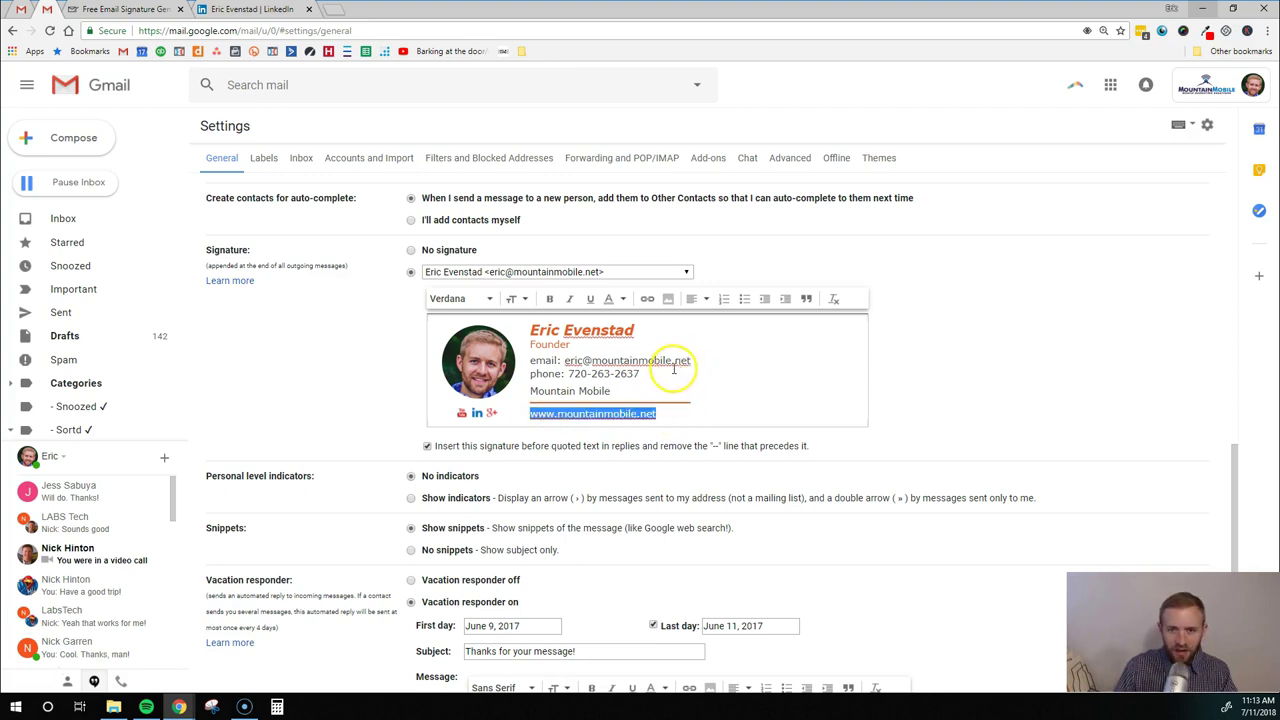
{"action": "left_click", "coordinate": [695, 359]}
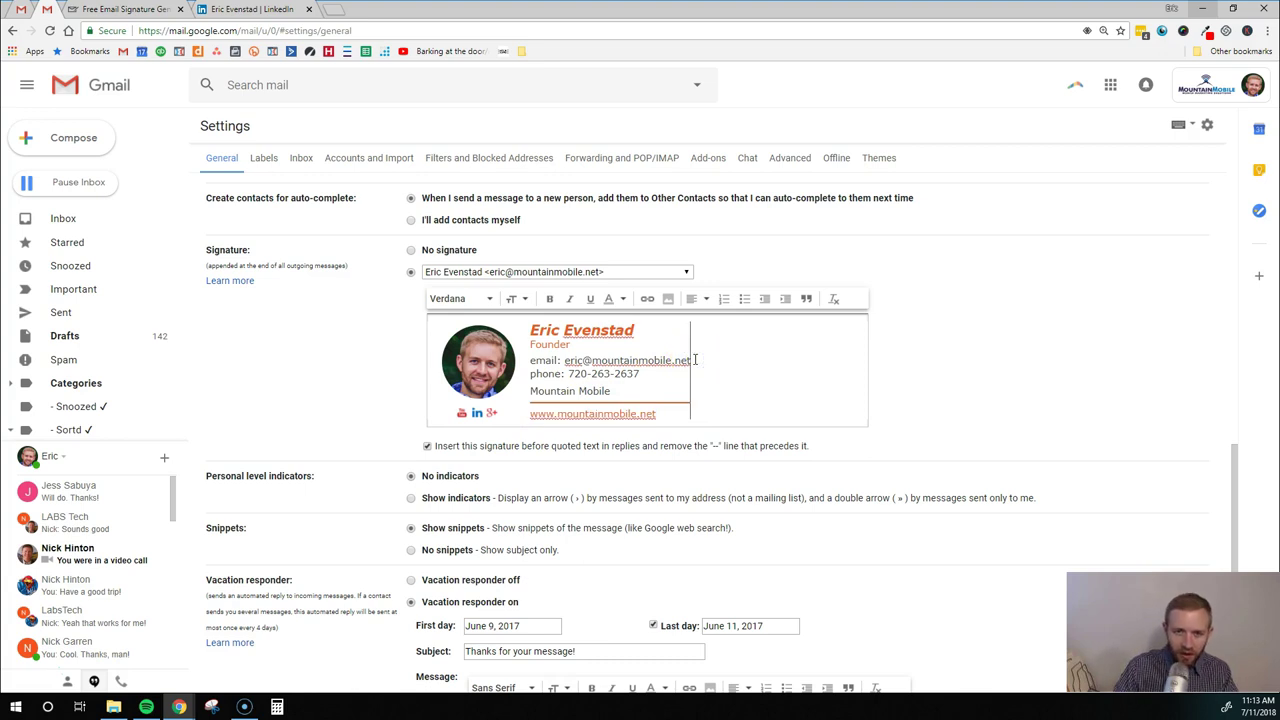
{"action": "key", "text": "Return"}
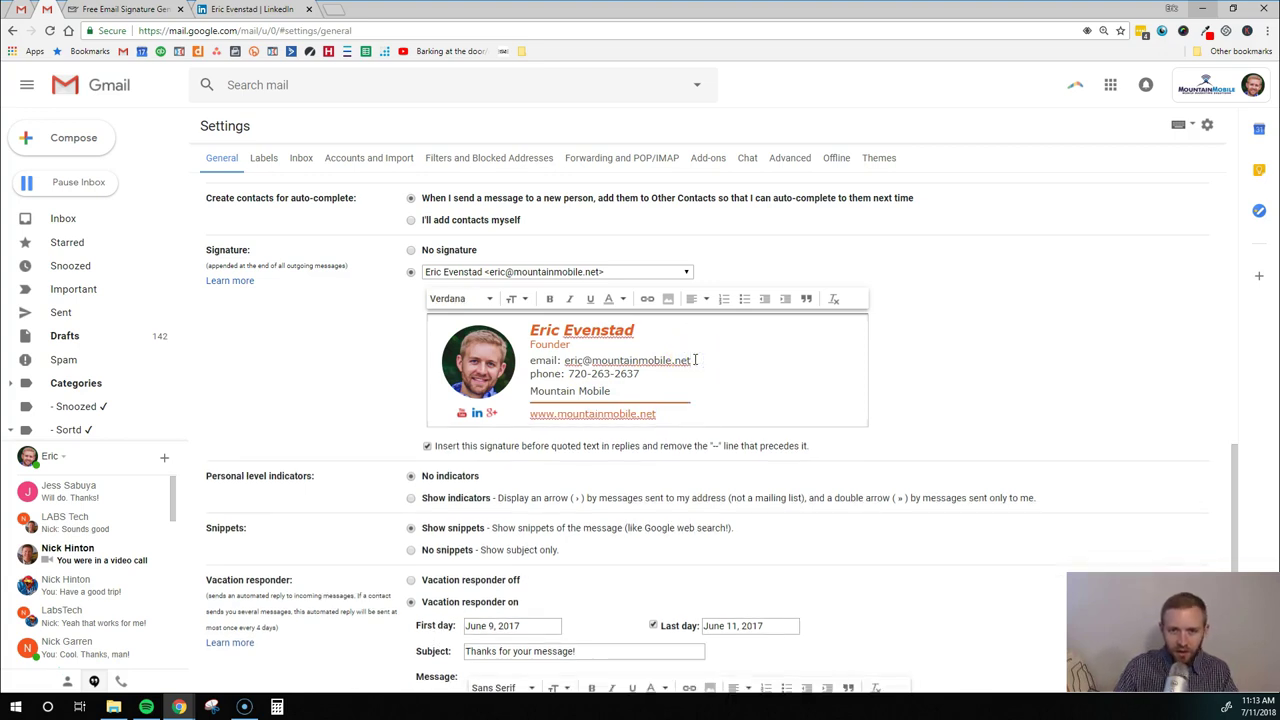
{"action": "left_click", "coordinate": [695, 360]}
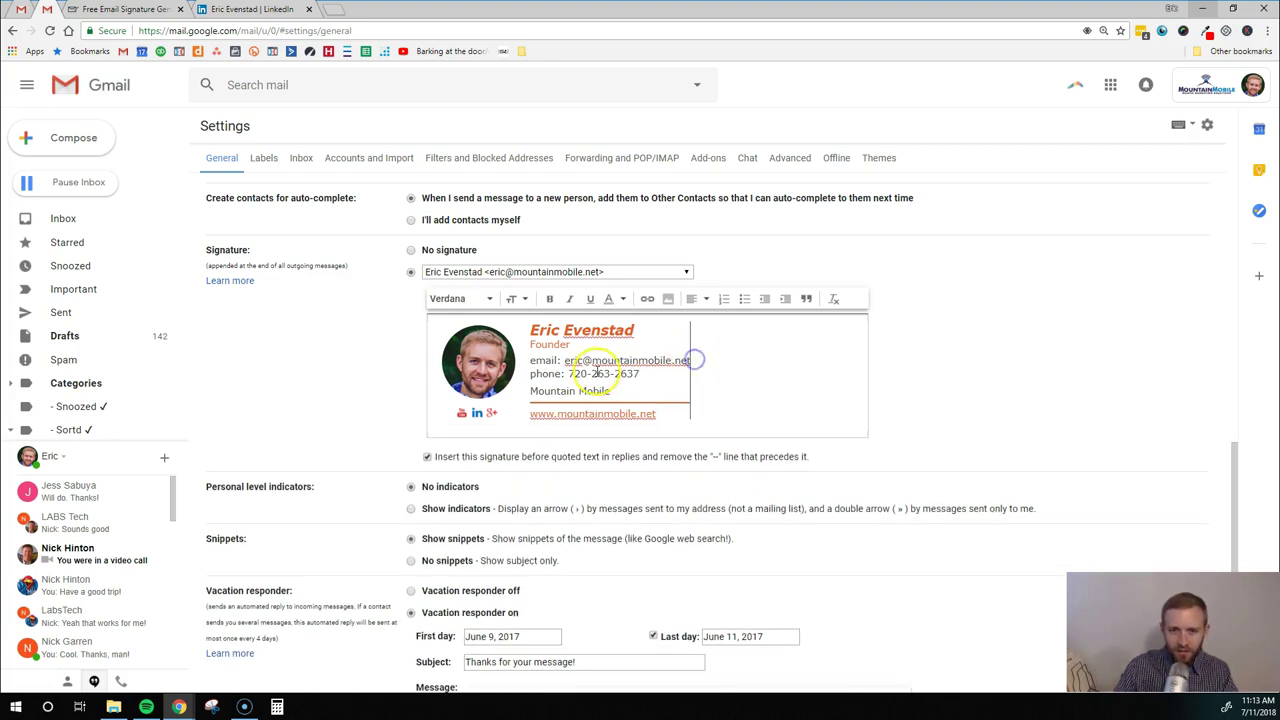
{"action": "left_click", "coordinate": [532, 373]}
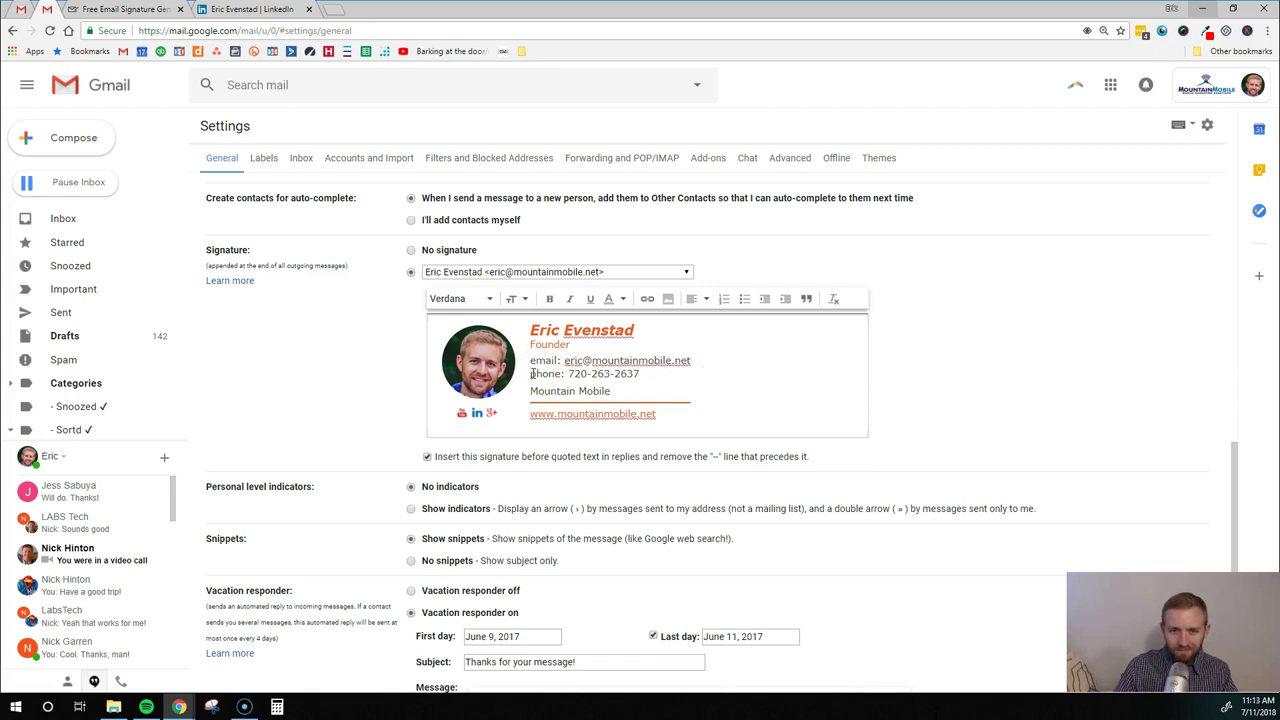
{"action": "key", "text": "ctrl+v"}
{"action": "left_click", "coordinate": [545, 377]}
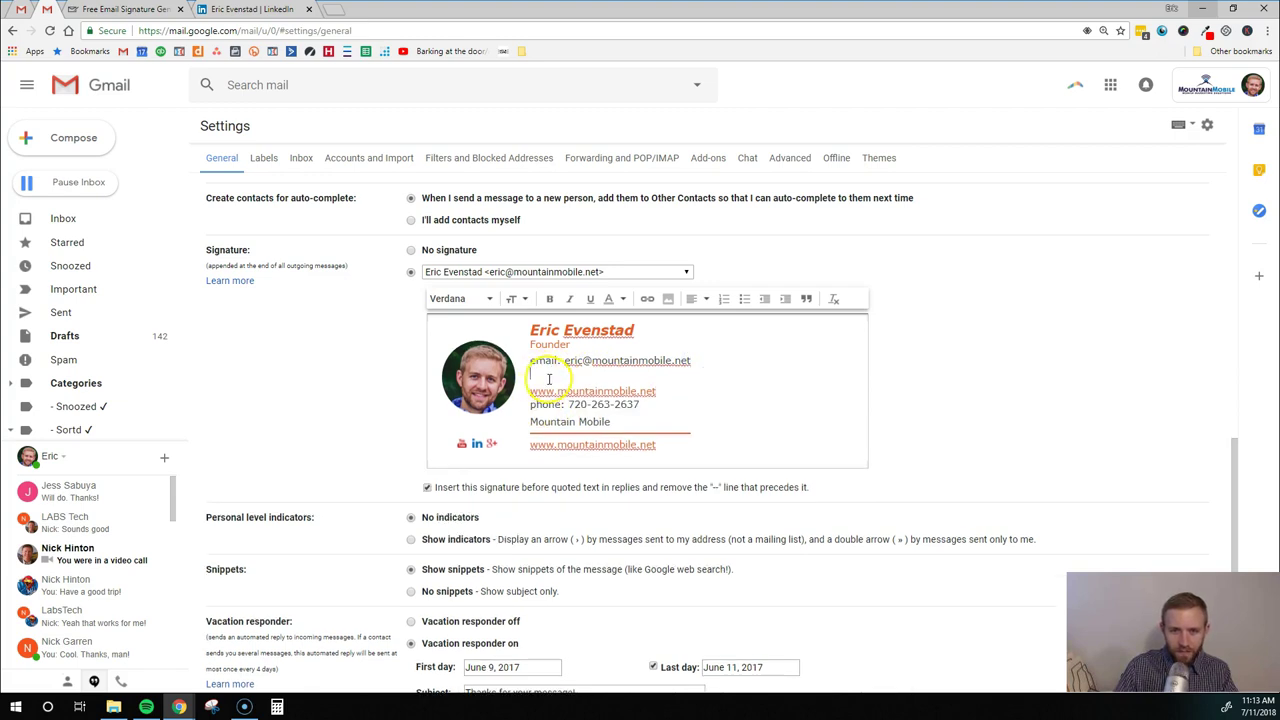
{"action": "key", "text": "shift+Down"}
{"action": "key", "text": "shift+End"}
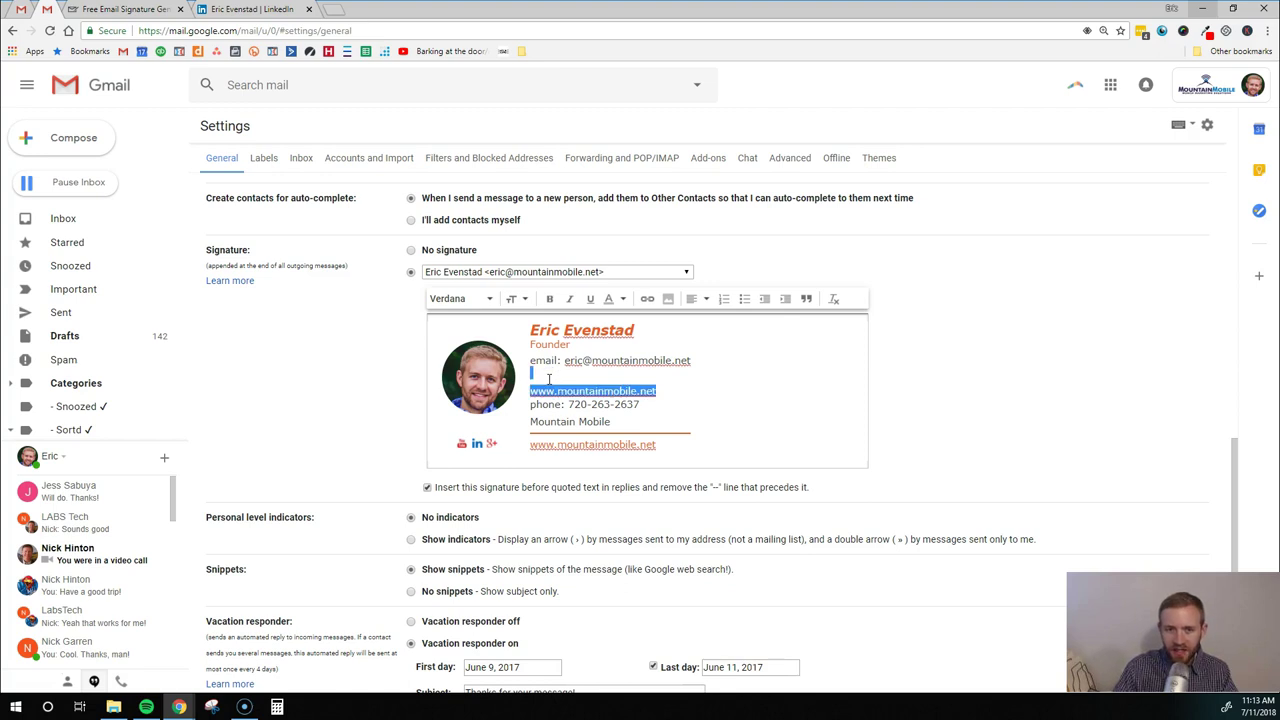
{"action": "left_click", "coordinate": [548, 378]}
{"action": "key", "text": "BackSpace"}
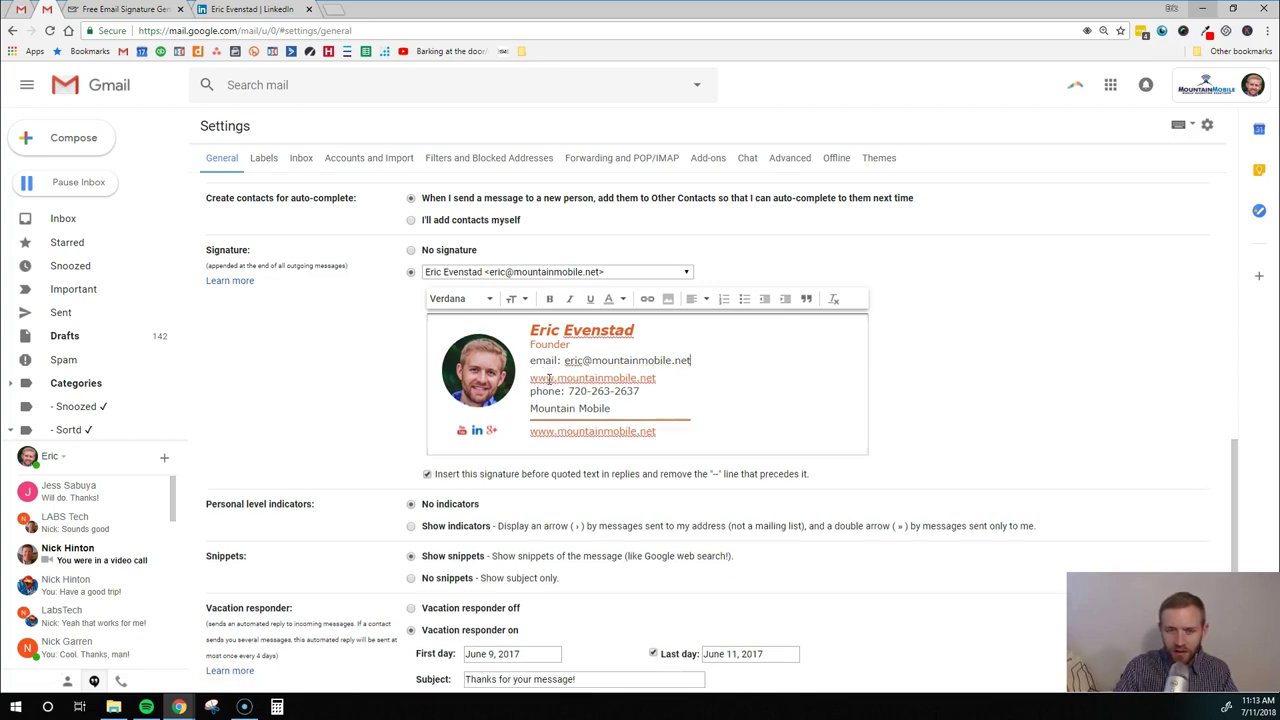
Delete the duplicate website link line at the bottom of the signature
{"action": "left_click", "coordinate": [542, 370]}
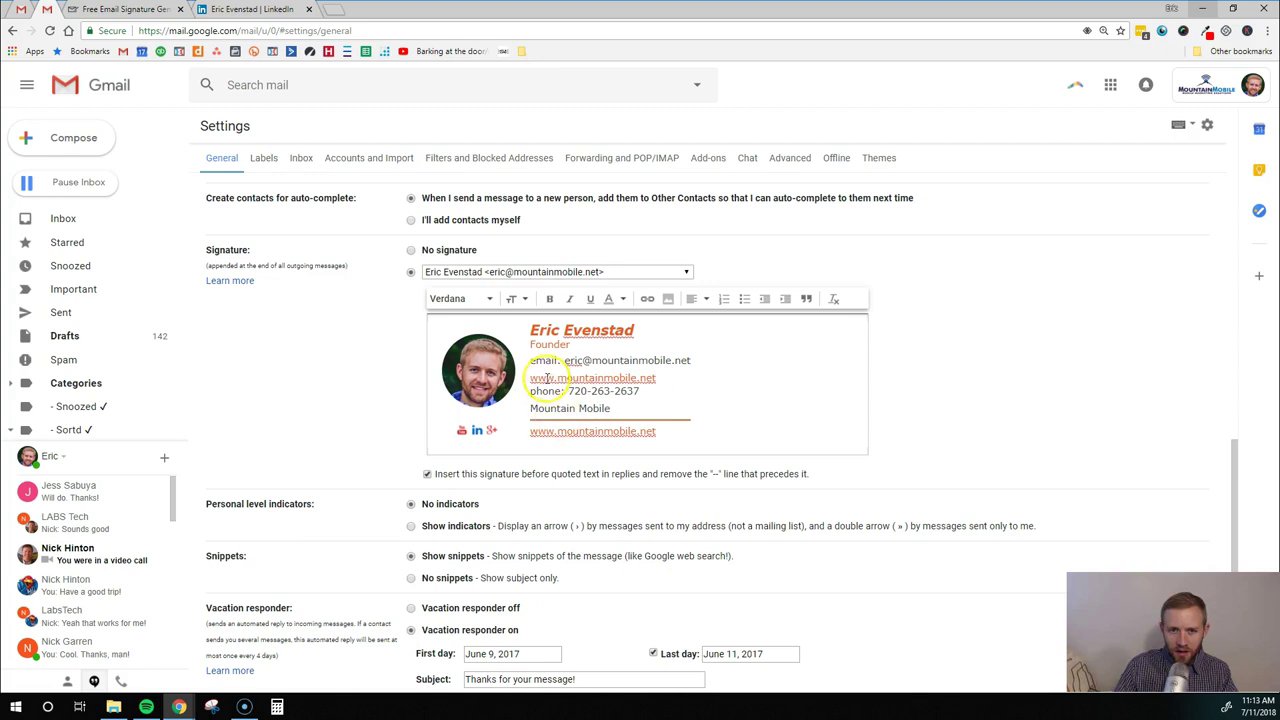
{"action": "double_click", "coordinate": [597, 431]}
{"action": "triple_click", "coordinate": [597, 431]}
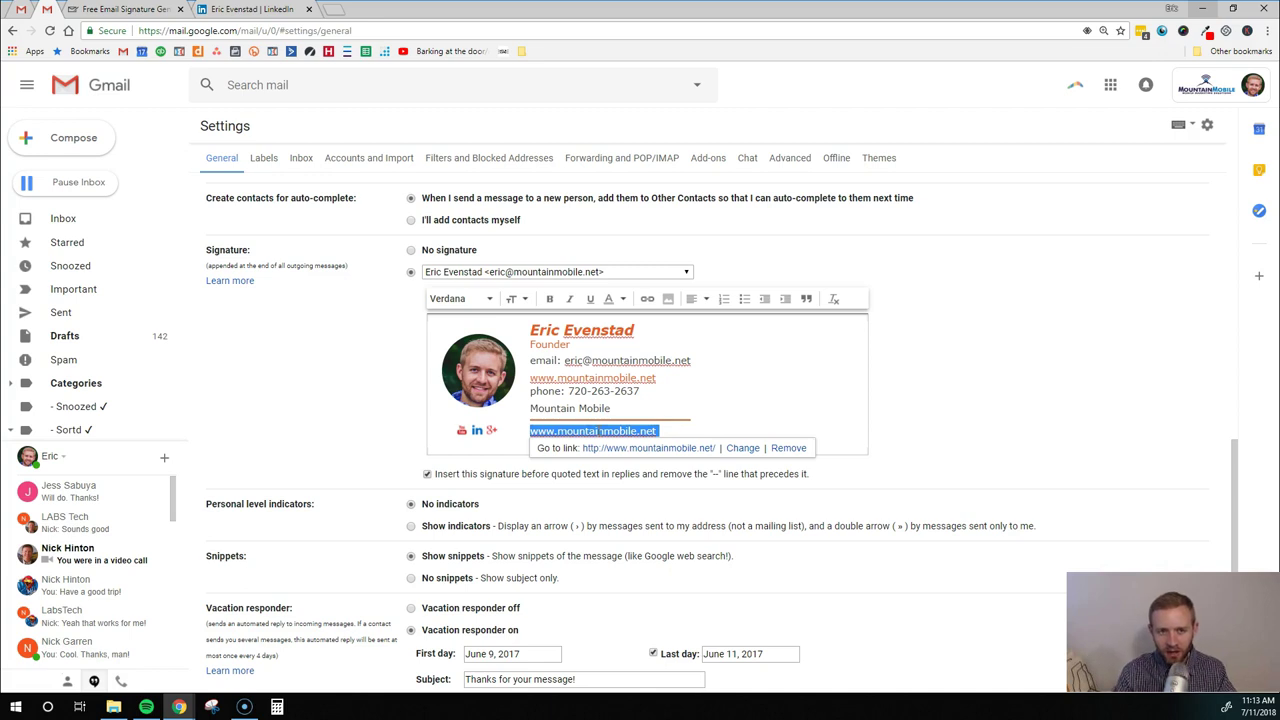
{"action": "key", "text": "BackSpace"}
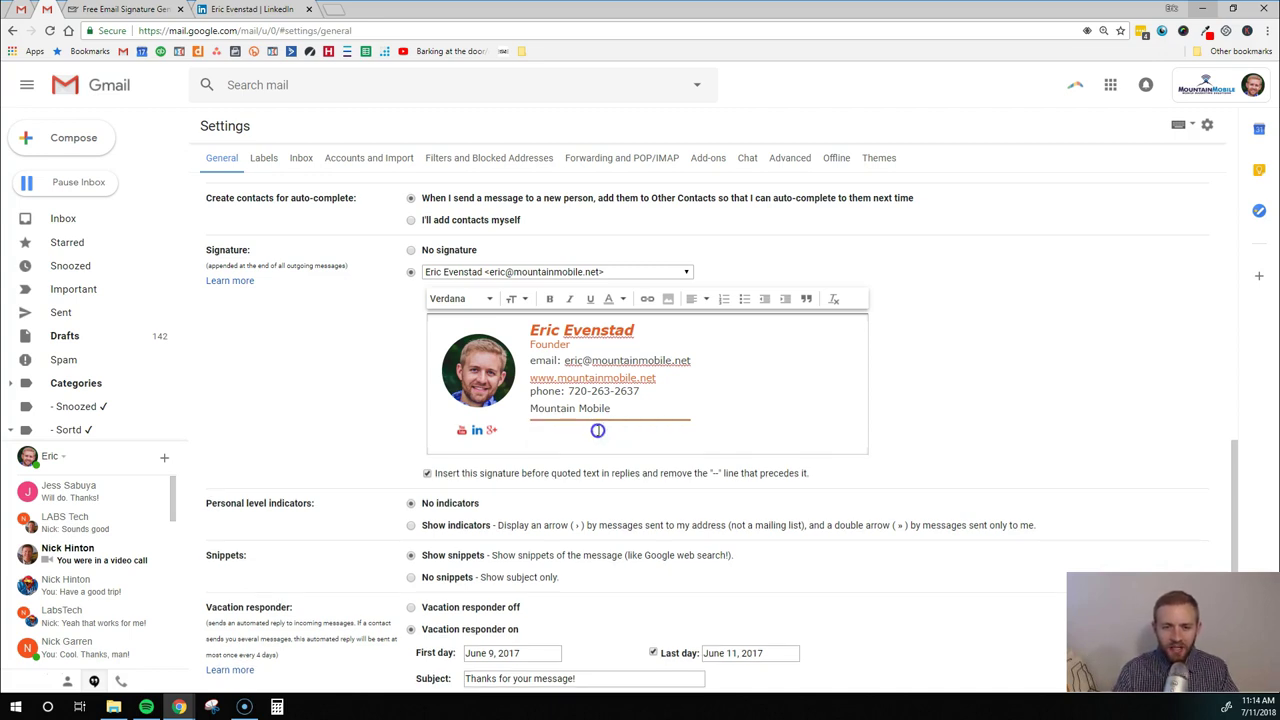
Write 'Get a free website quote' as the signature's bottom call-to-action line
{"action": "type", "text": "G"}
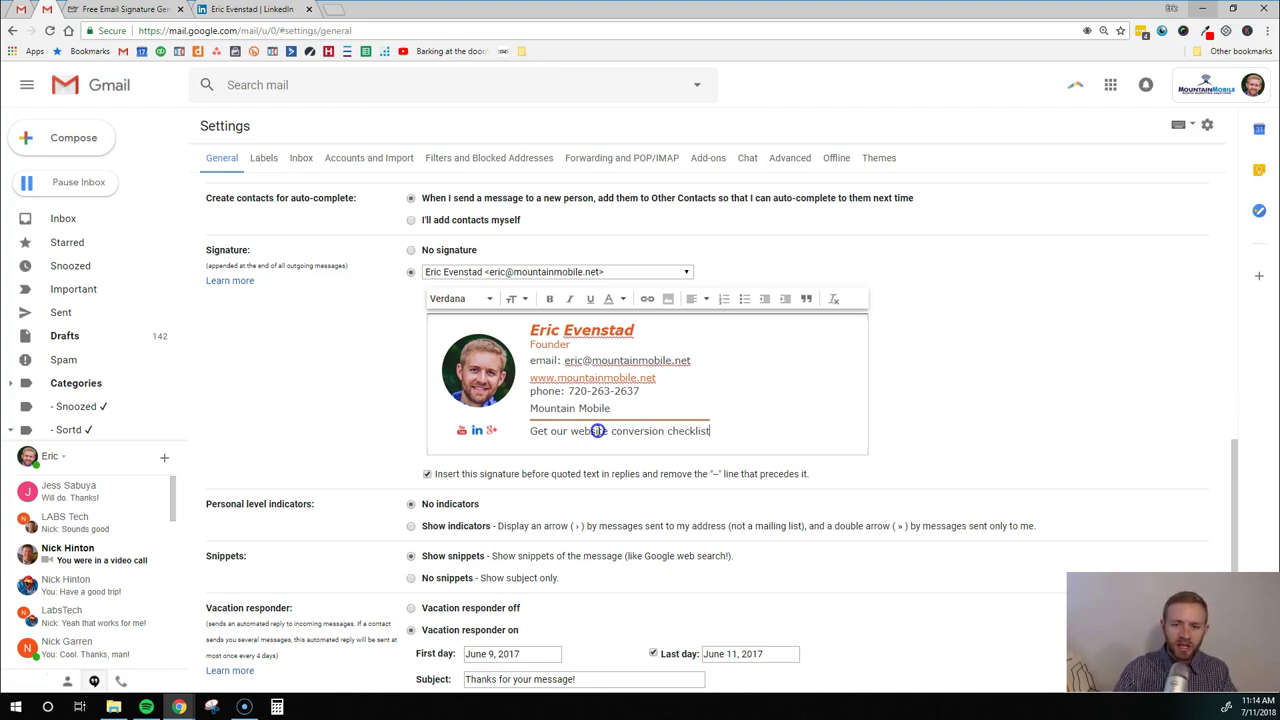
{"action": "double_click", "coordinate": [597, 430]}
{"action": "triple_click", "coordinate": [597, 430]}
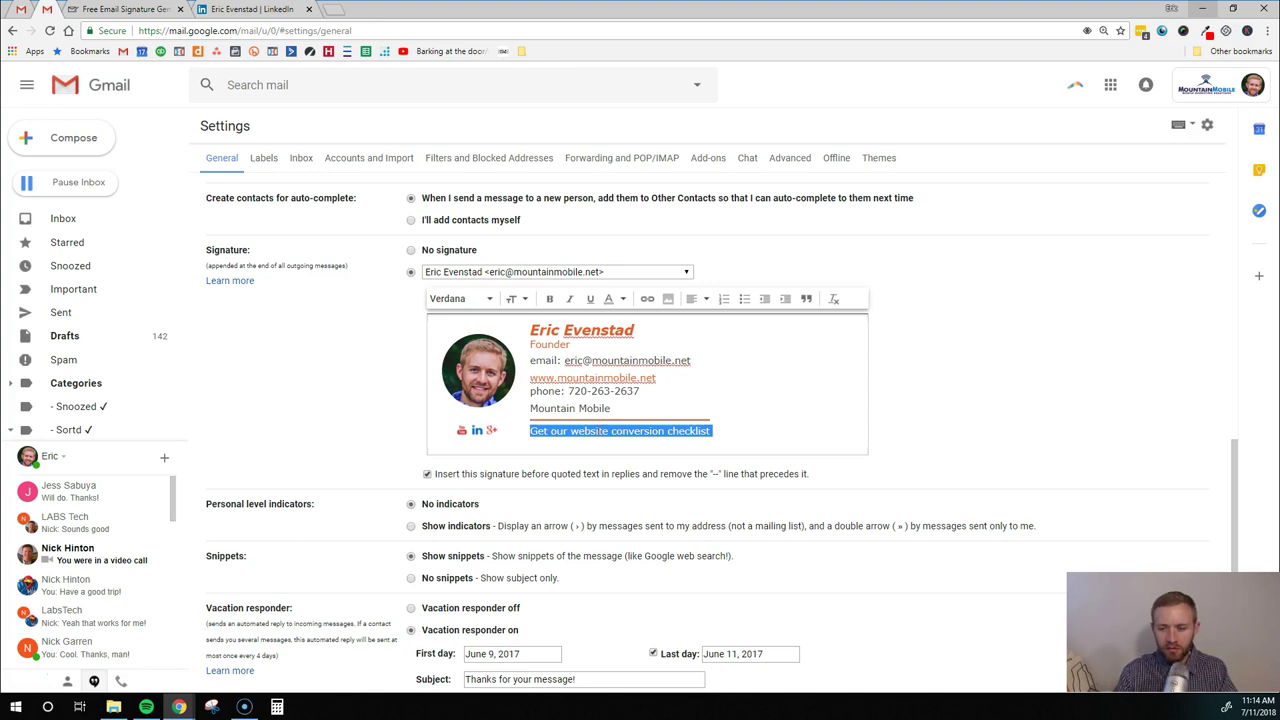
{"action": "type", "text": "Get a free website quote"}
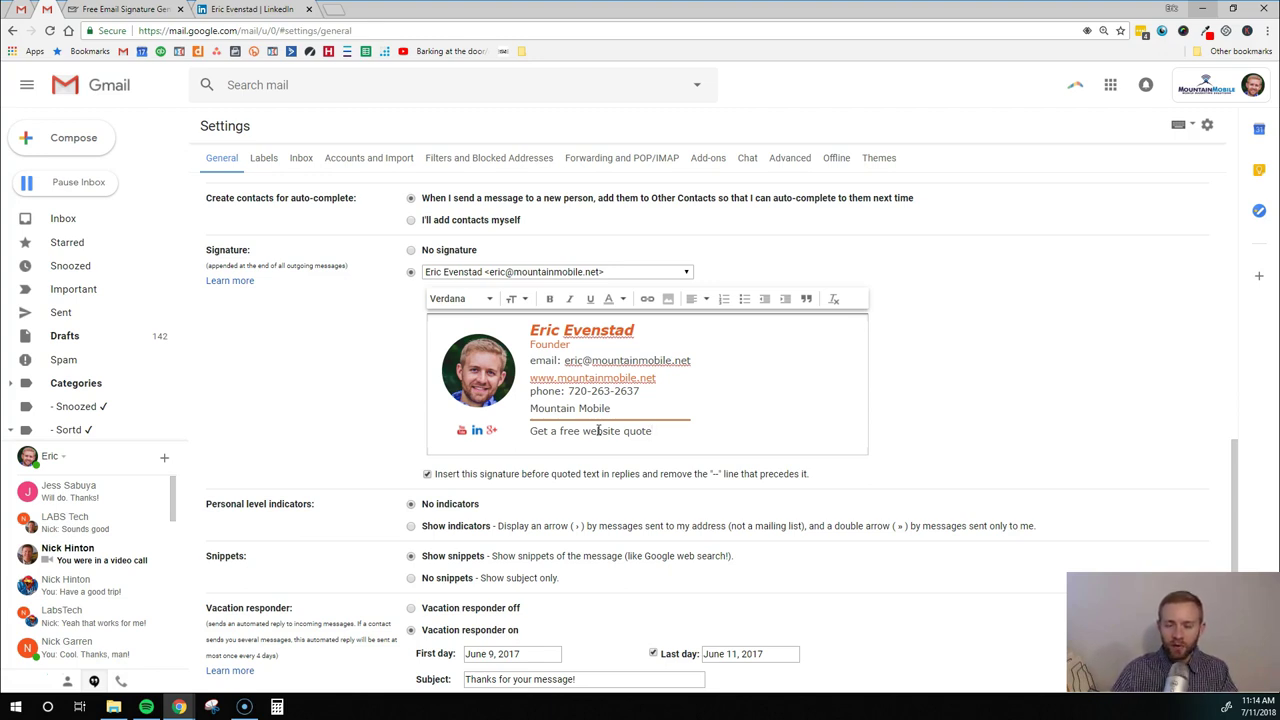
{"action": "triple_click", "coordinate": [598, 430]}
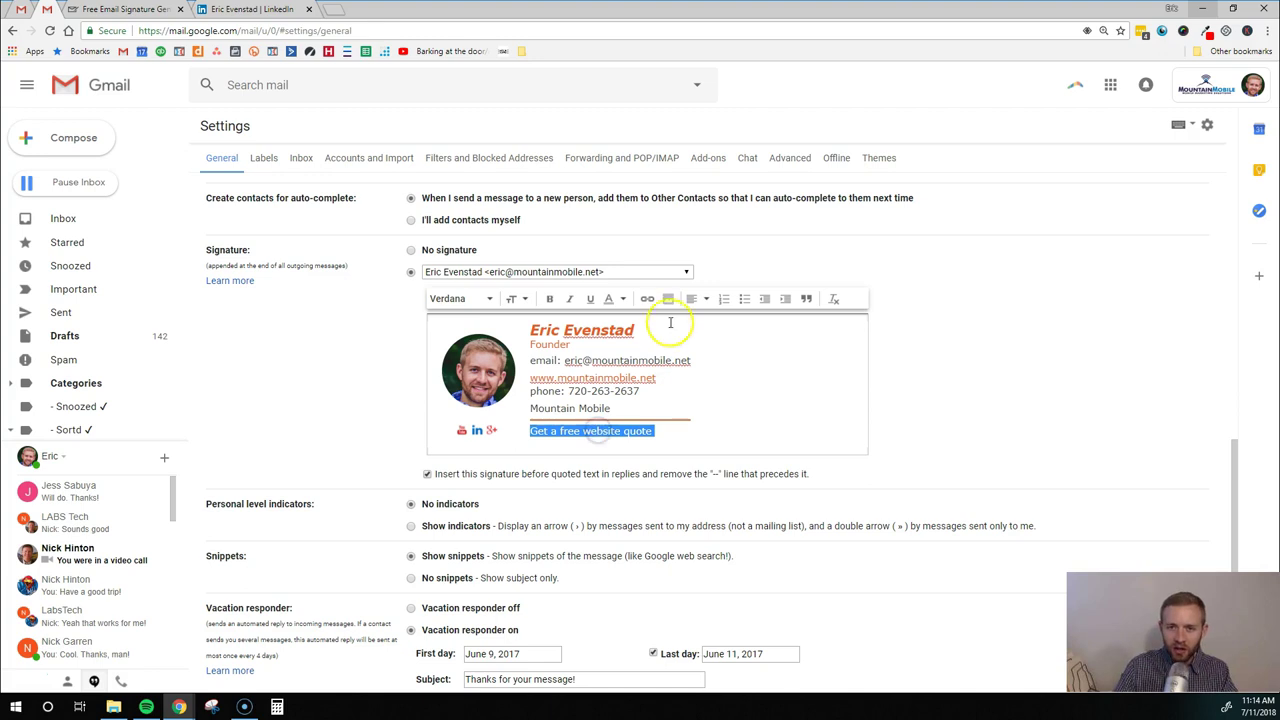
{"action": "left_click", "coordinate": [647, 298]}
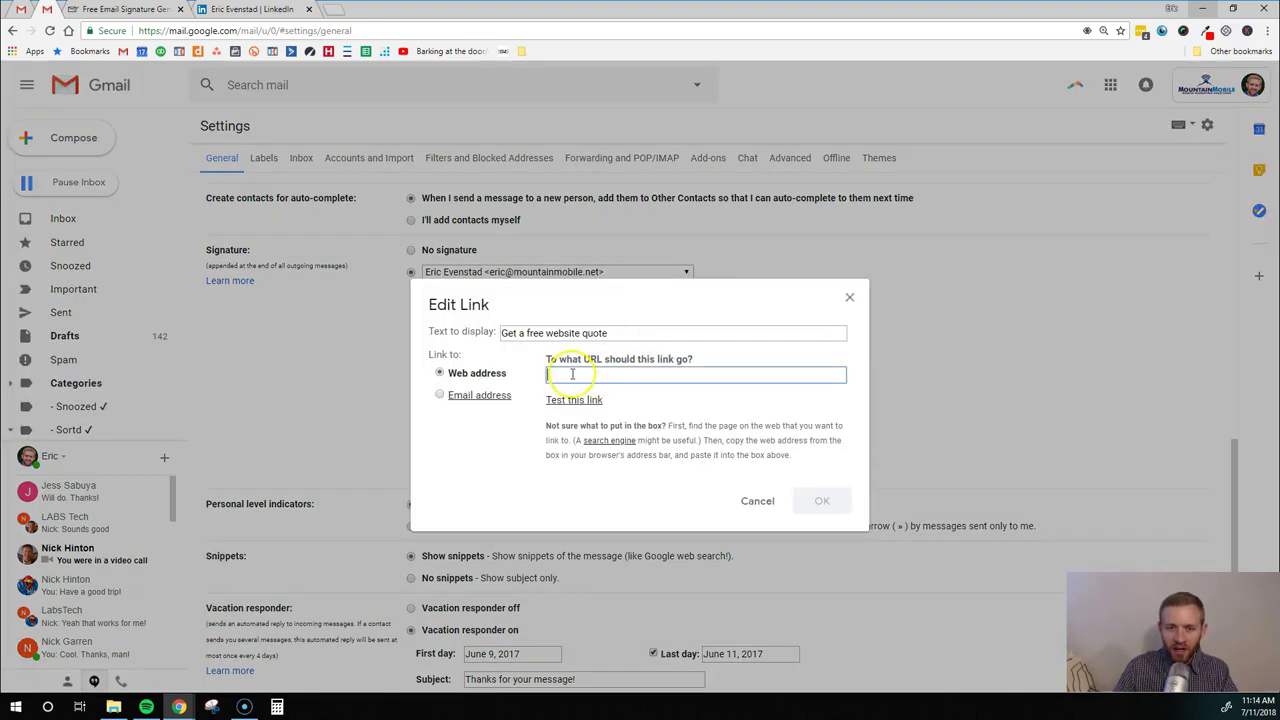
{"action": "type", "text": "www.mountain"}
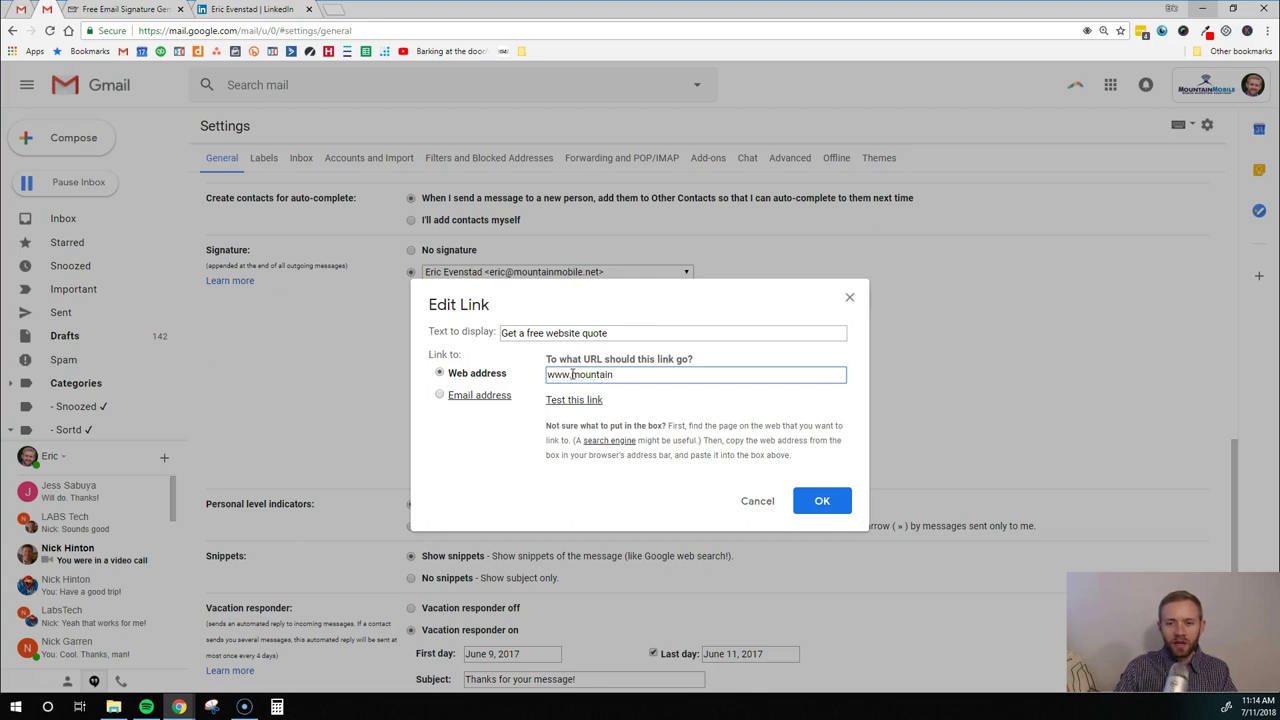
{"action": "type", "text": "mobile.net/quote"}
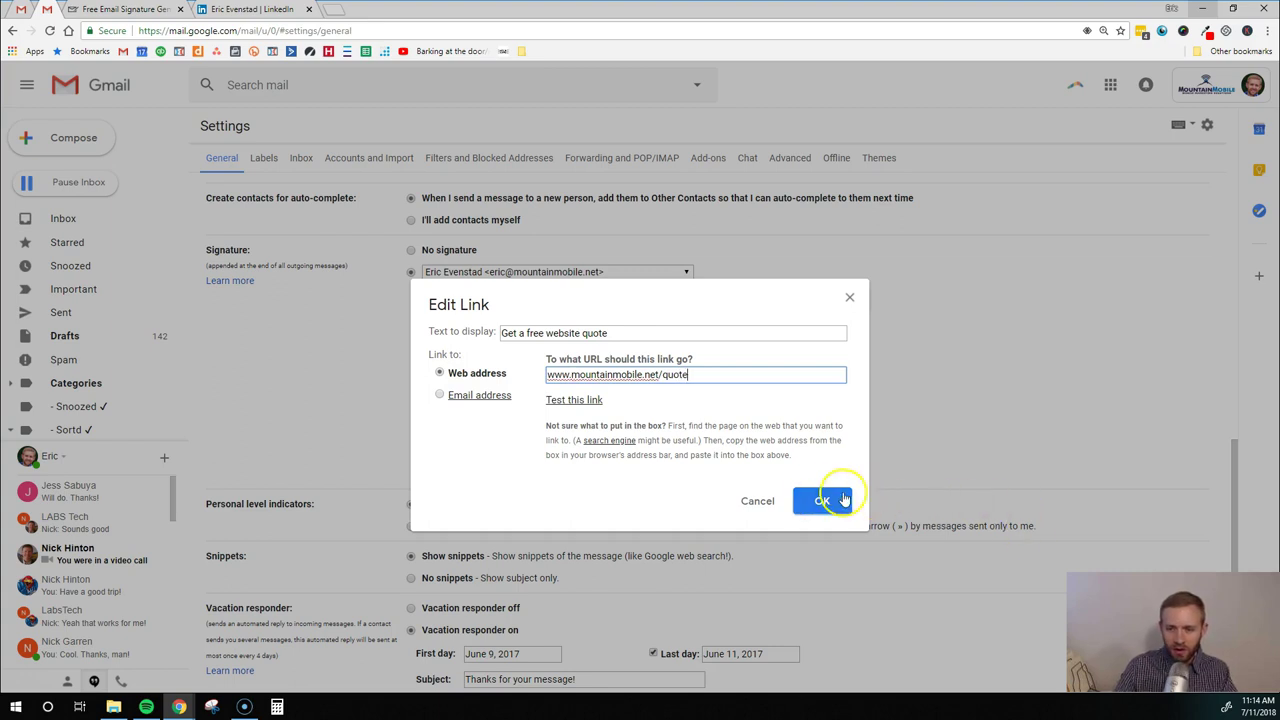
{"action": "left_click", "coordinate": [829, 499]}
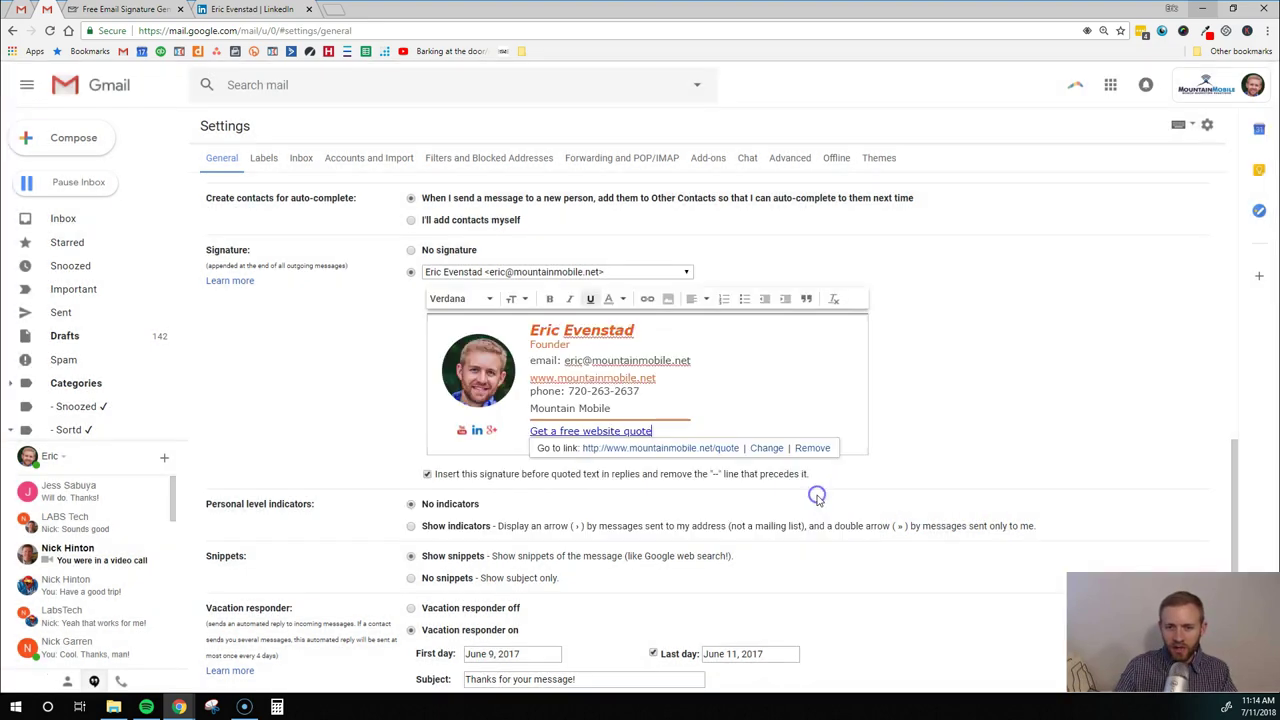
{"action": "left_click", "coordinate": [800, 407]}
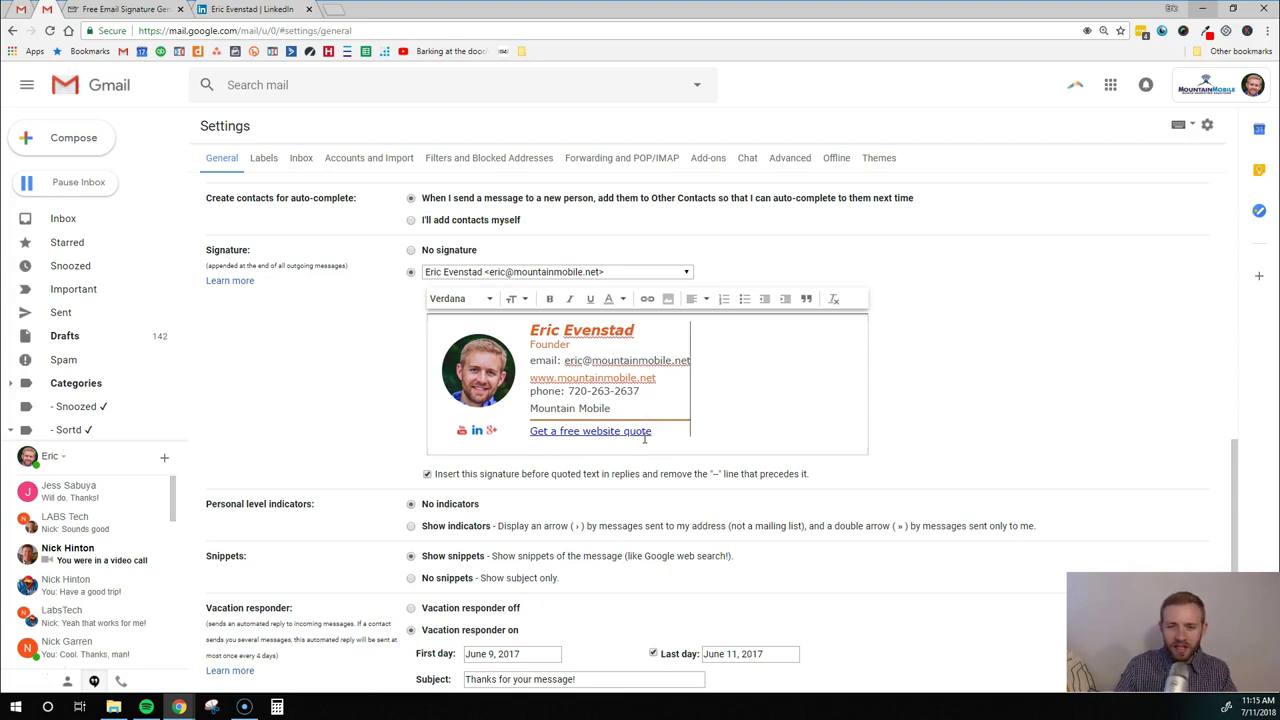
Make the 'Get a free website quote' link bold and italic
{"action": "left_click_drag", "start_coordinate": [651, 432], "coordinate": [528, 432]}
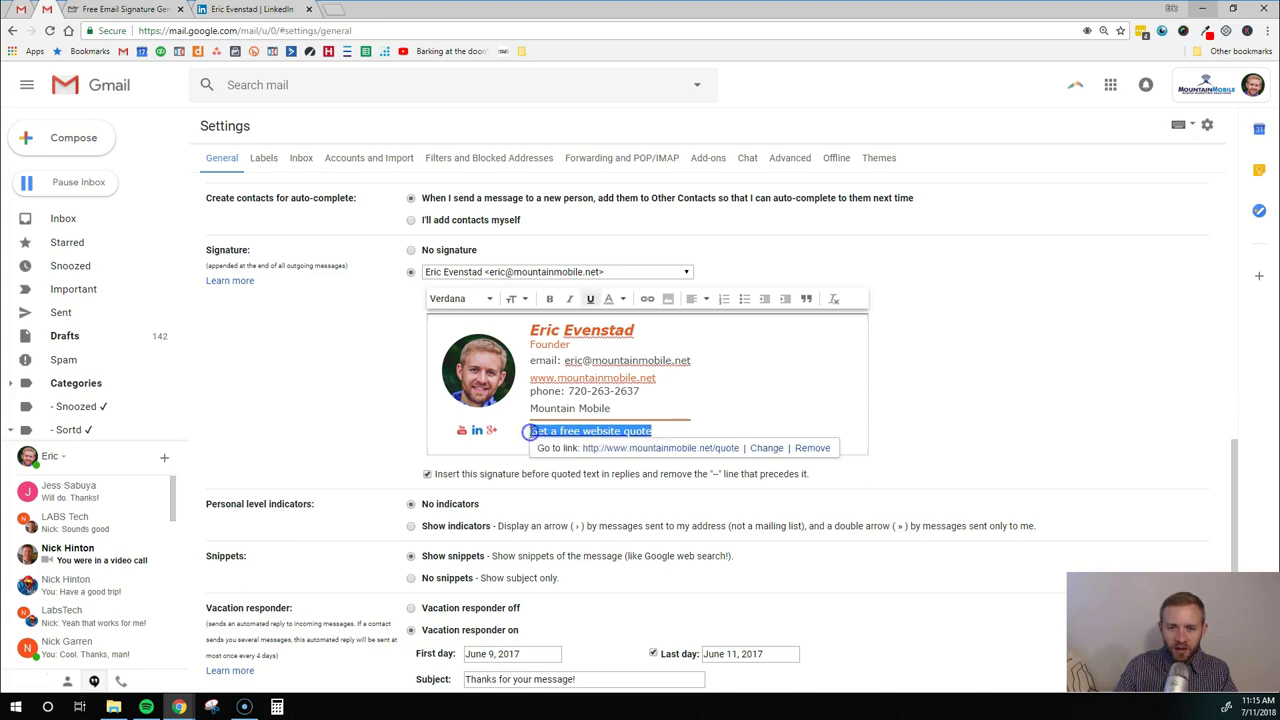
{"action": "left_click", "coordinate": [549, 298]}
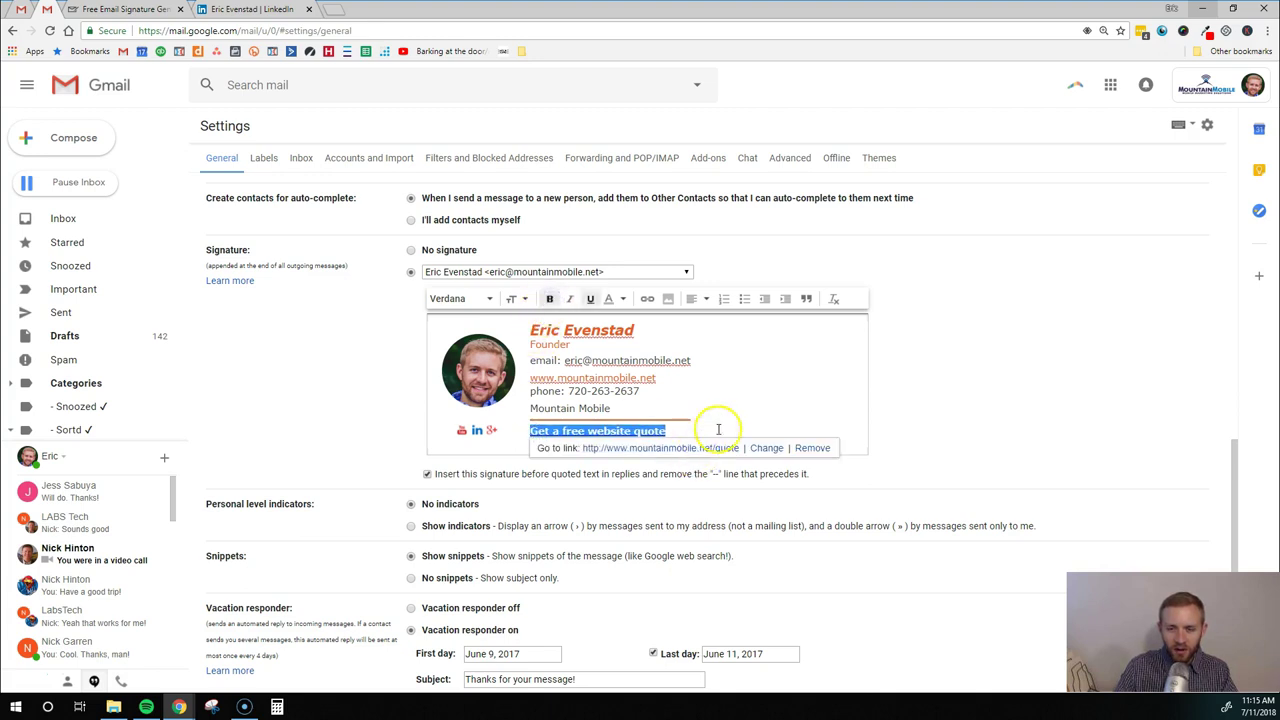
{"action": "left_click", "coordinate": [569, 298]}
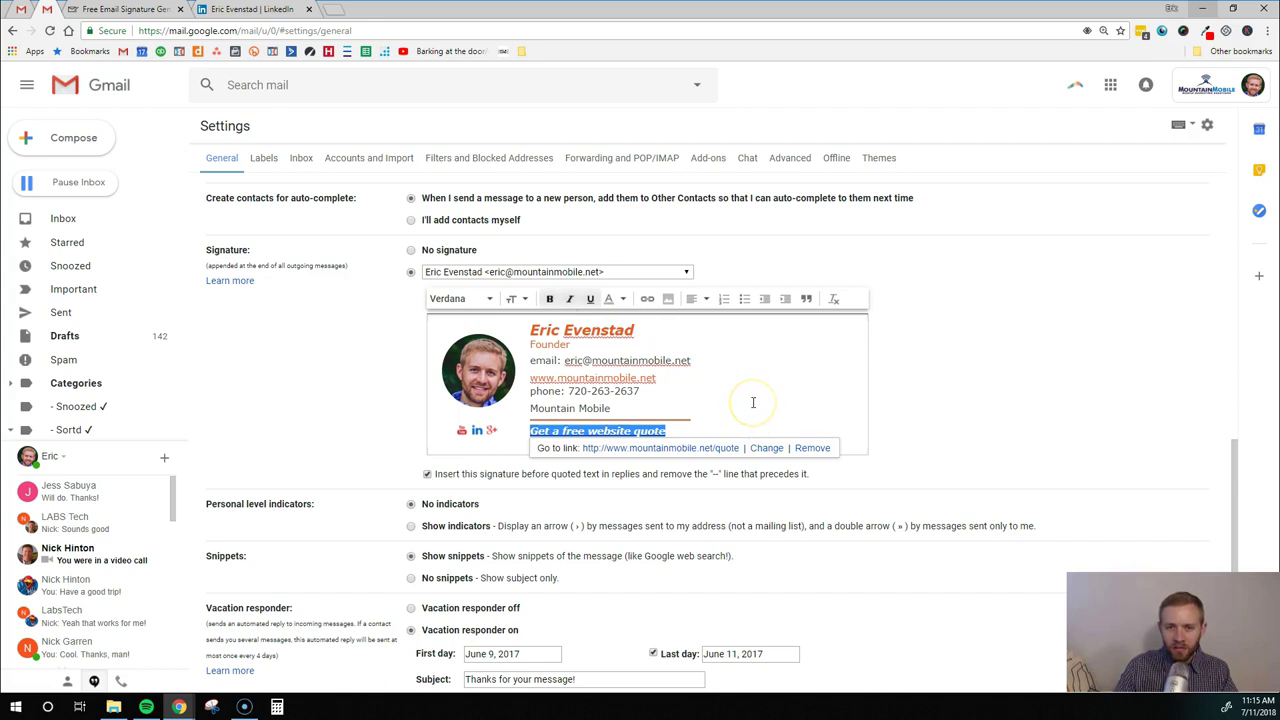
{"action": "left_click", "coordinate": [753, 402]}
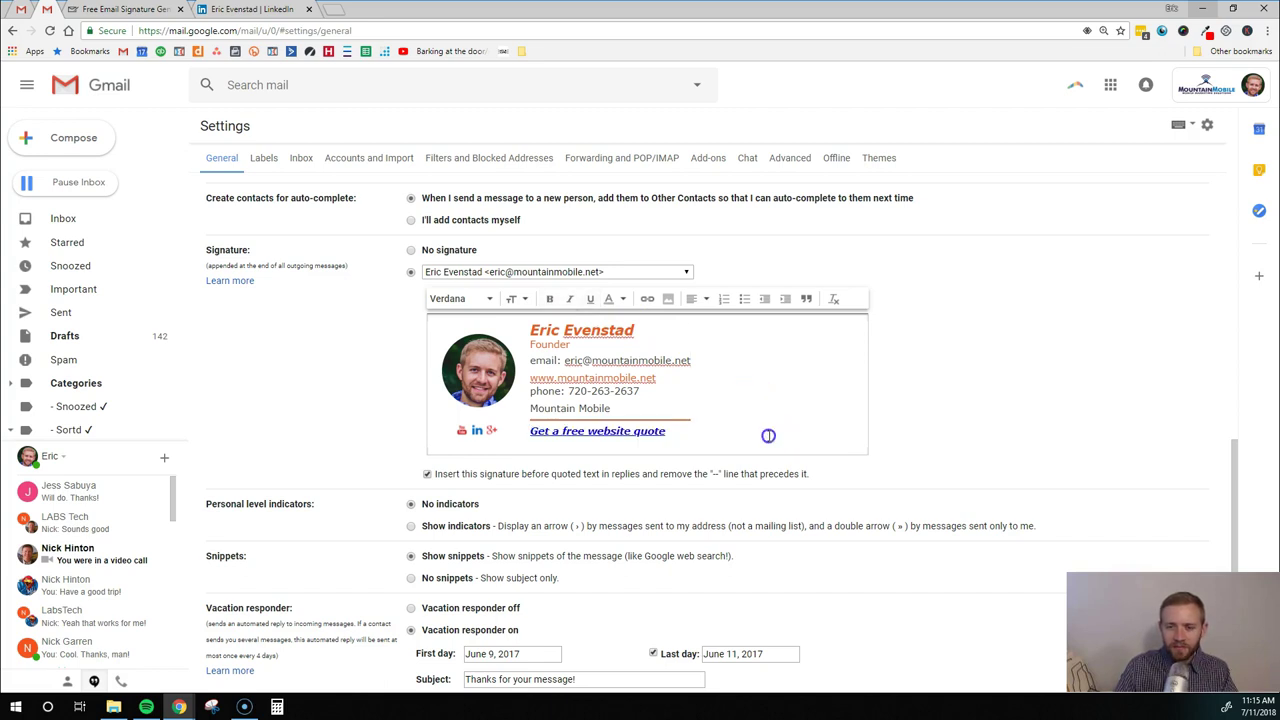
Remove the old company line so Mountain Mobile sits beside Founder
{"action": "left_click", "coordinate": [767, 434]}
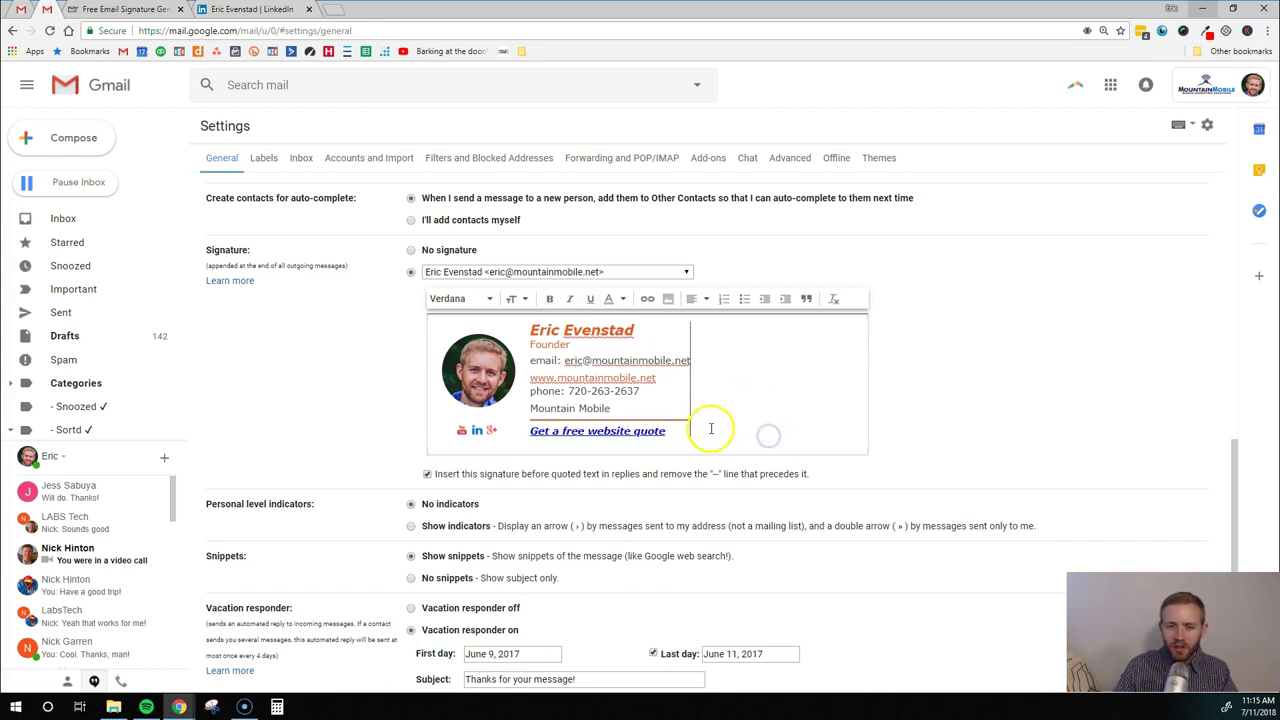
{"action": "left_click", "coordinate": [567, 345]}
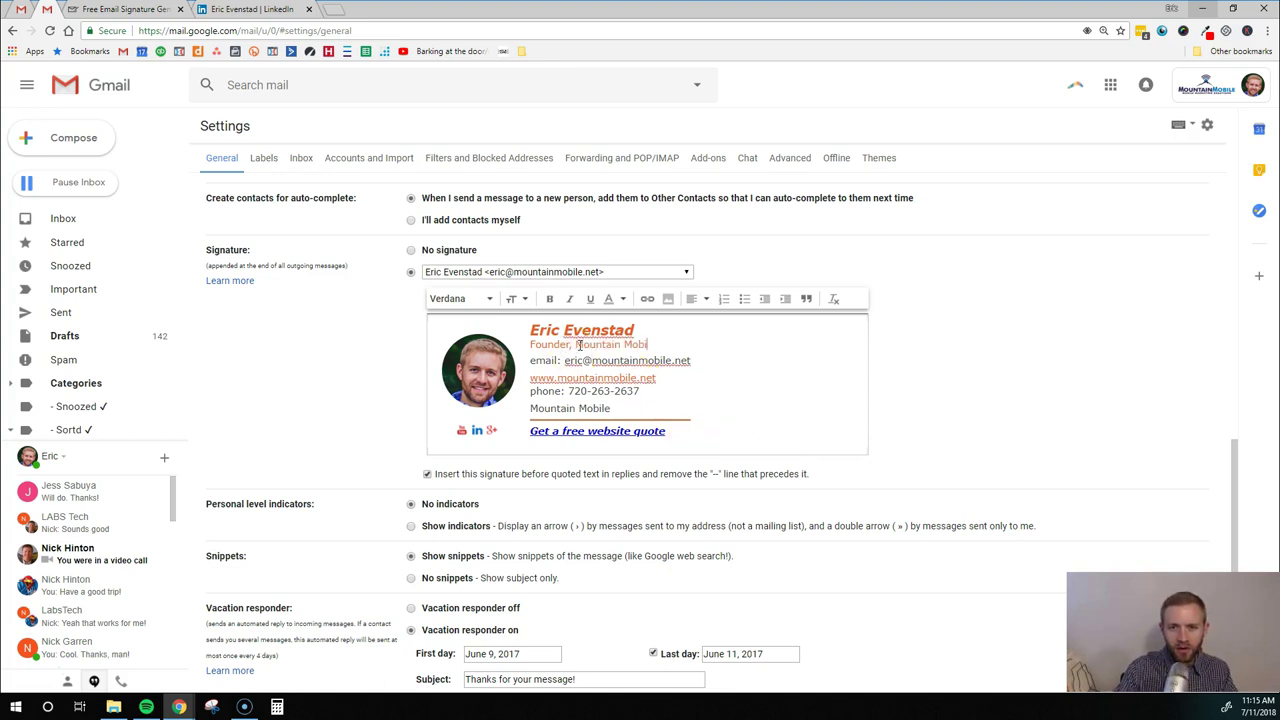
{"action": "double_click", "coordinate": [548, 408]}
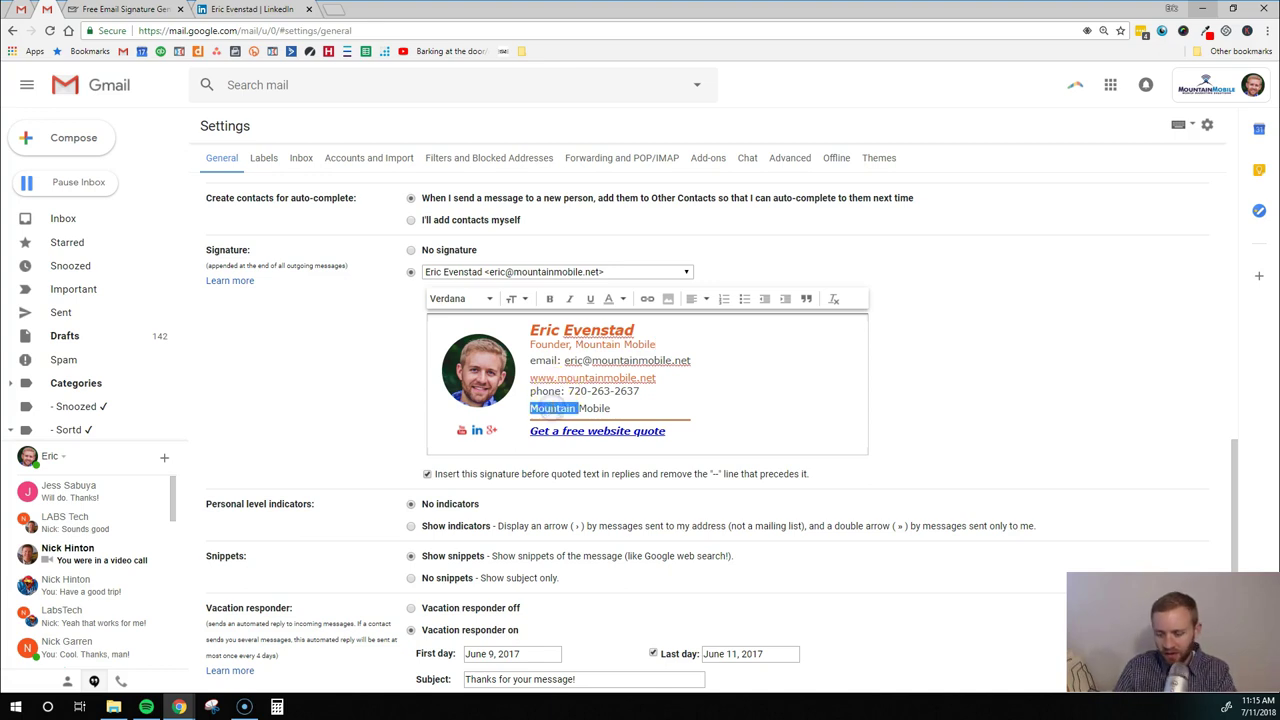
{"action": "key", "text": "BackSpace"}
{"action": "left_click", "coordinate": [568, 412]}
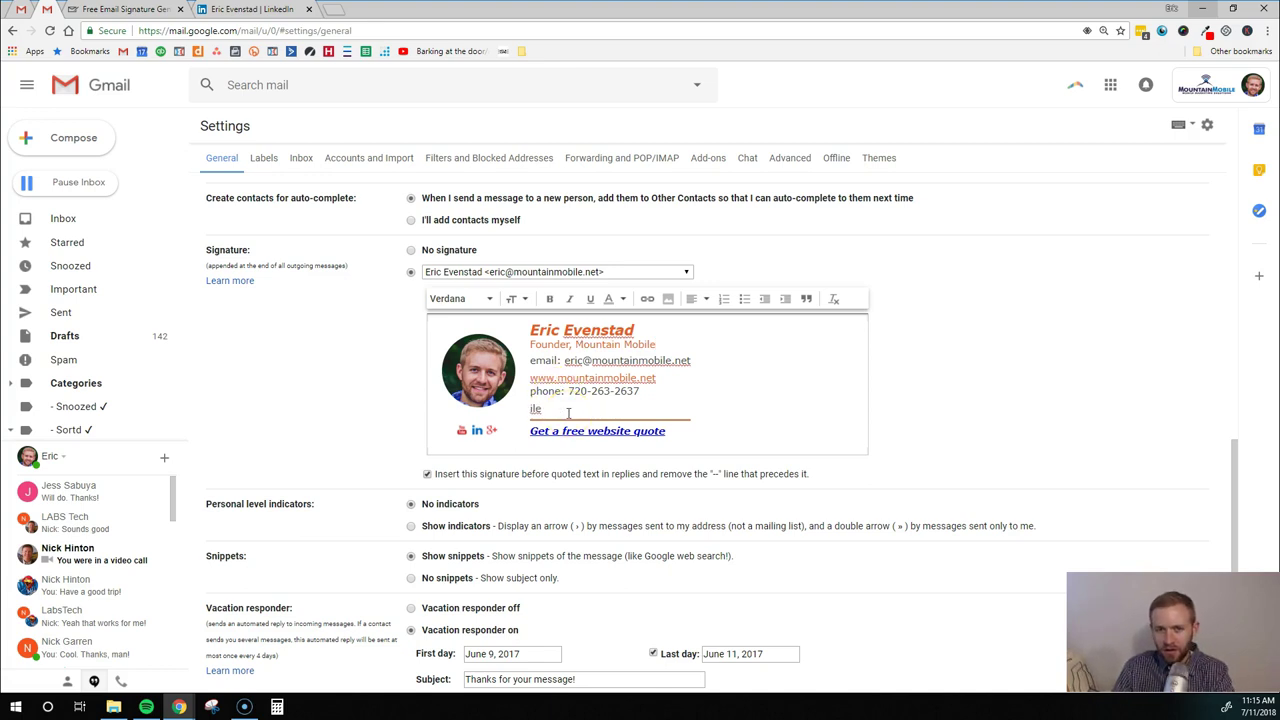
{"action": "key", "text": "BackSpace"}
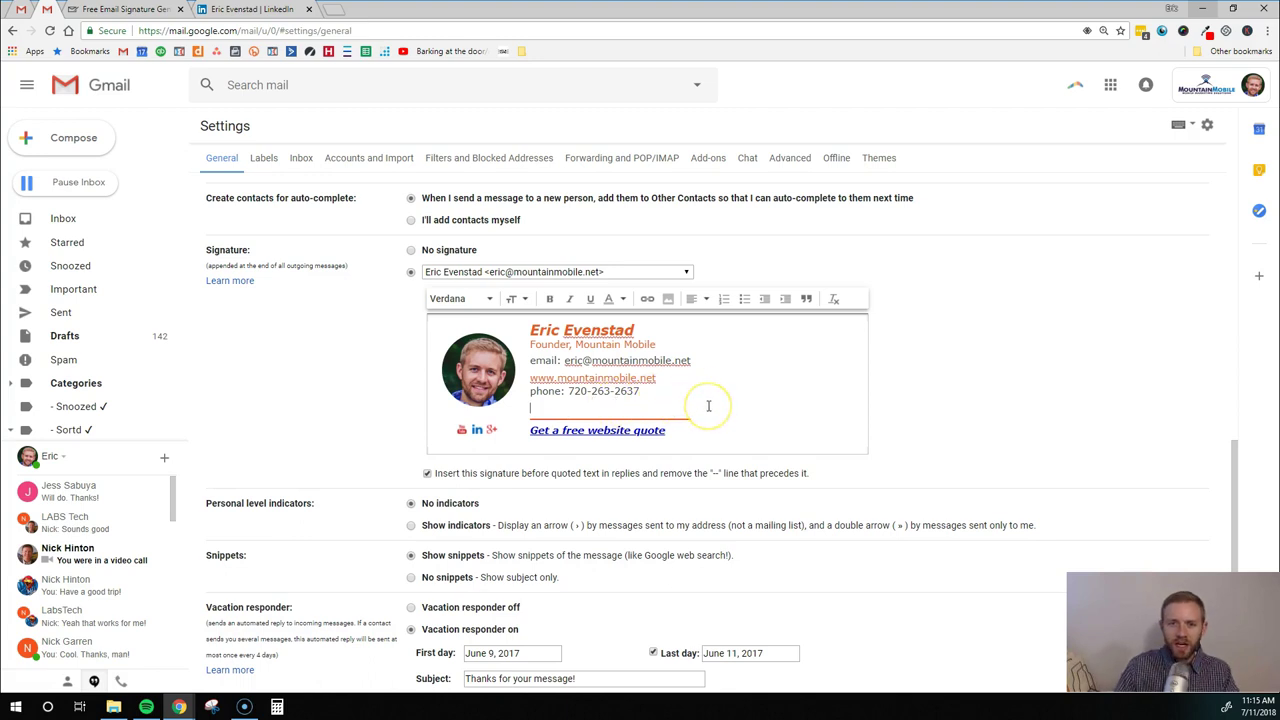
Save the signature settings changes
{"action": "scroll", "coordinate": [708, 405], "scroll_direction": "down", "scroll_amount": 1}
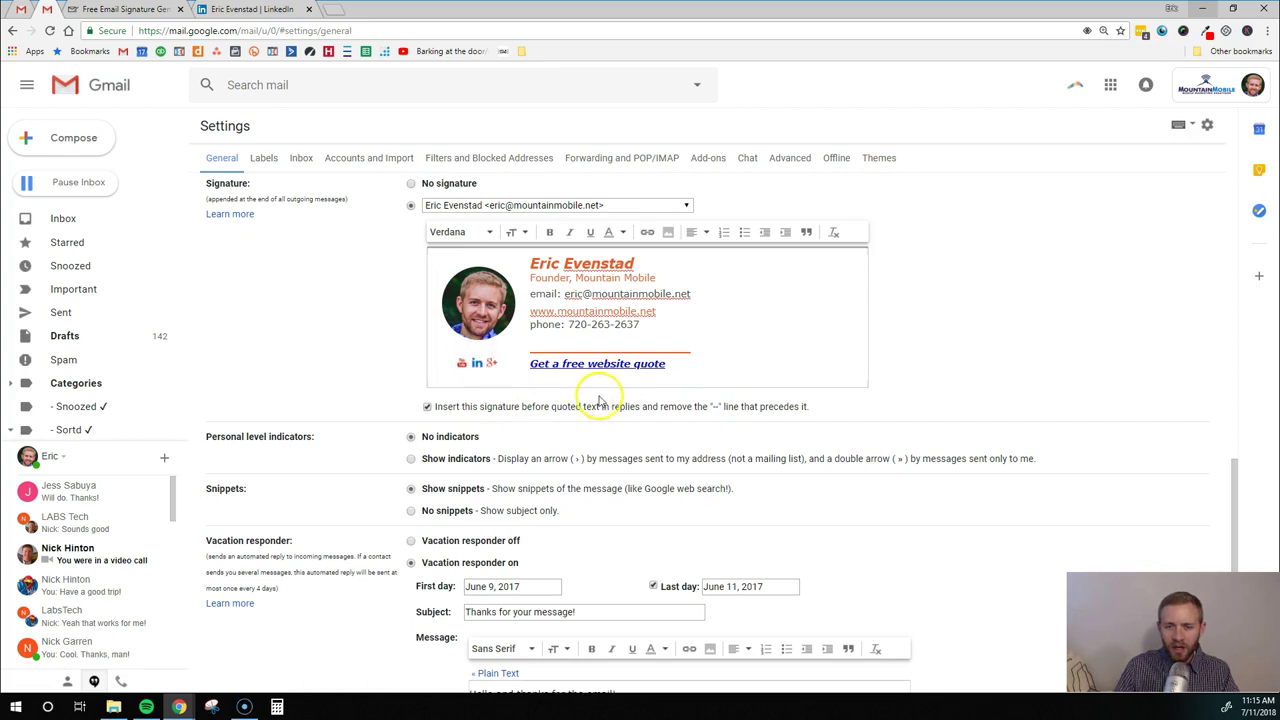
{"action": "scroll", "coordinate": [737, 423], "scroll_direction": "down", "scroll_amount": 1}
{"action": "scroll", "coordinate": [751, 423], "scroll_direction": "up", "scroll_amount": 2}
{"action": "scroll", "coordinate": [766, 428], "scroll_direction": "down", "scroll_amount": 5}
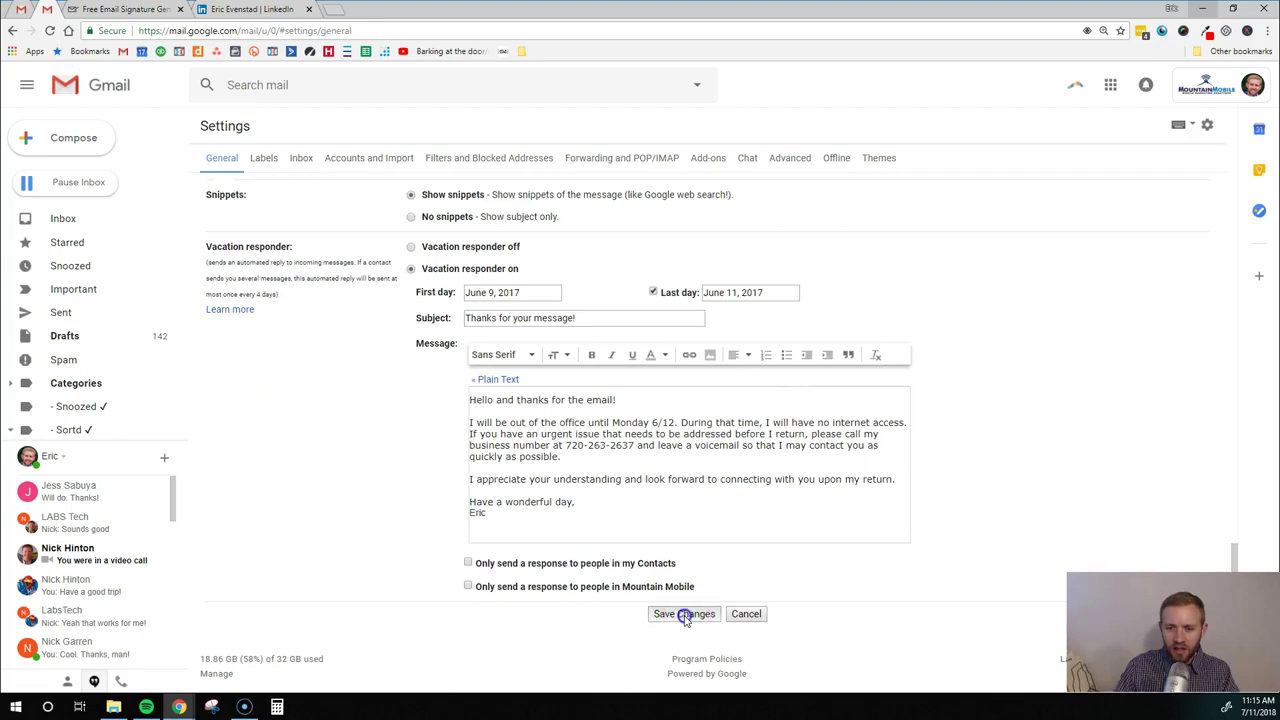
{"action": "left_click", "coordinate": [684, 613]}
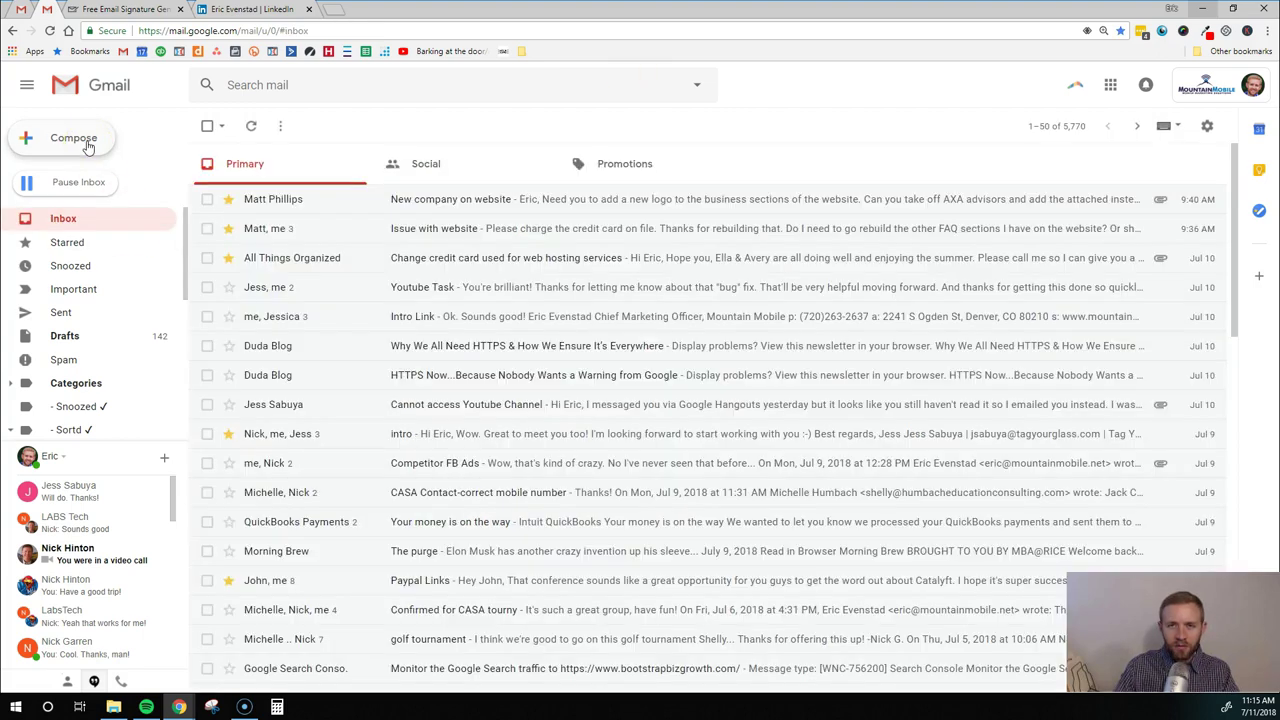
Compose a new message typing 'Hi there,' and 'djdkjfdf' above the saved signature
{"action": "left_click", "coordinate": [88, 146]}
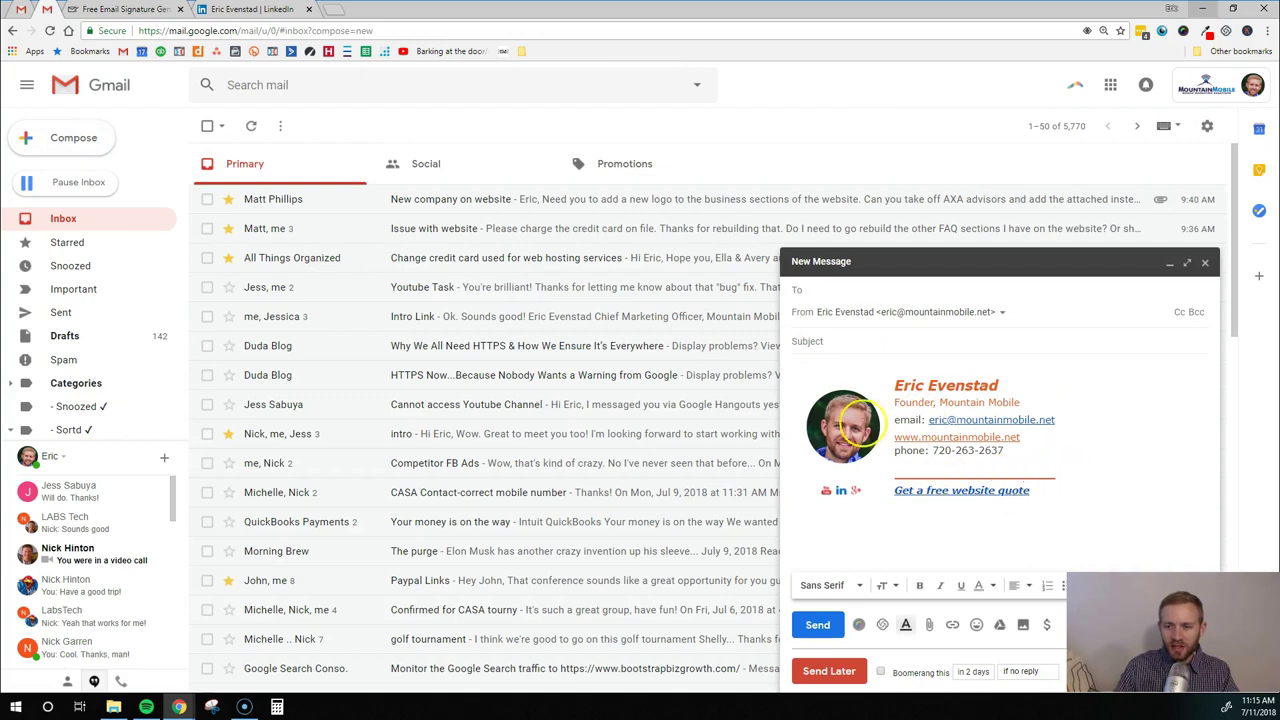
{"action": "left_click", "coordinate": [845, 362]}
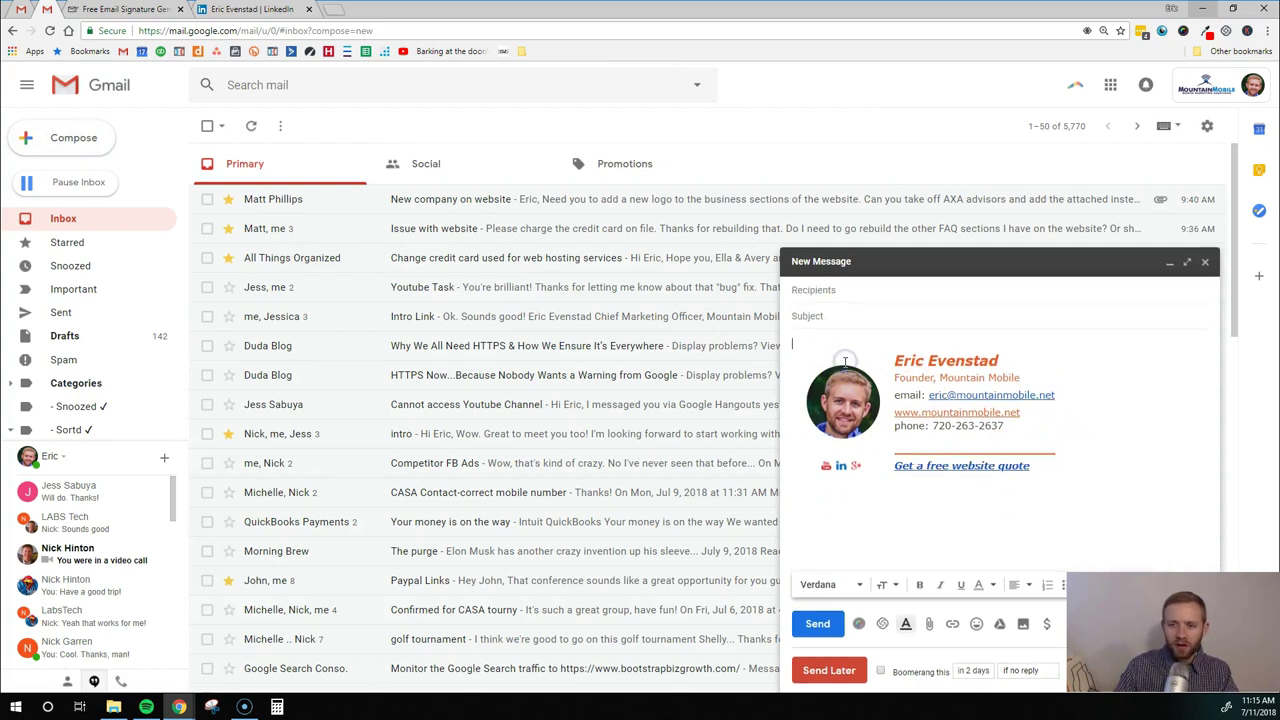
{"action": "type", "text": "Hi there,"}
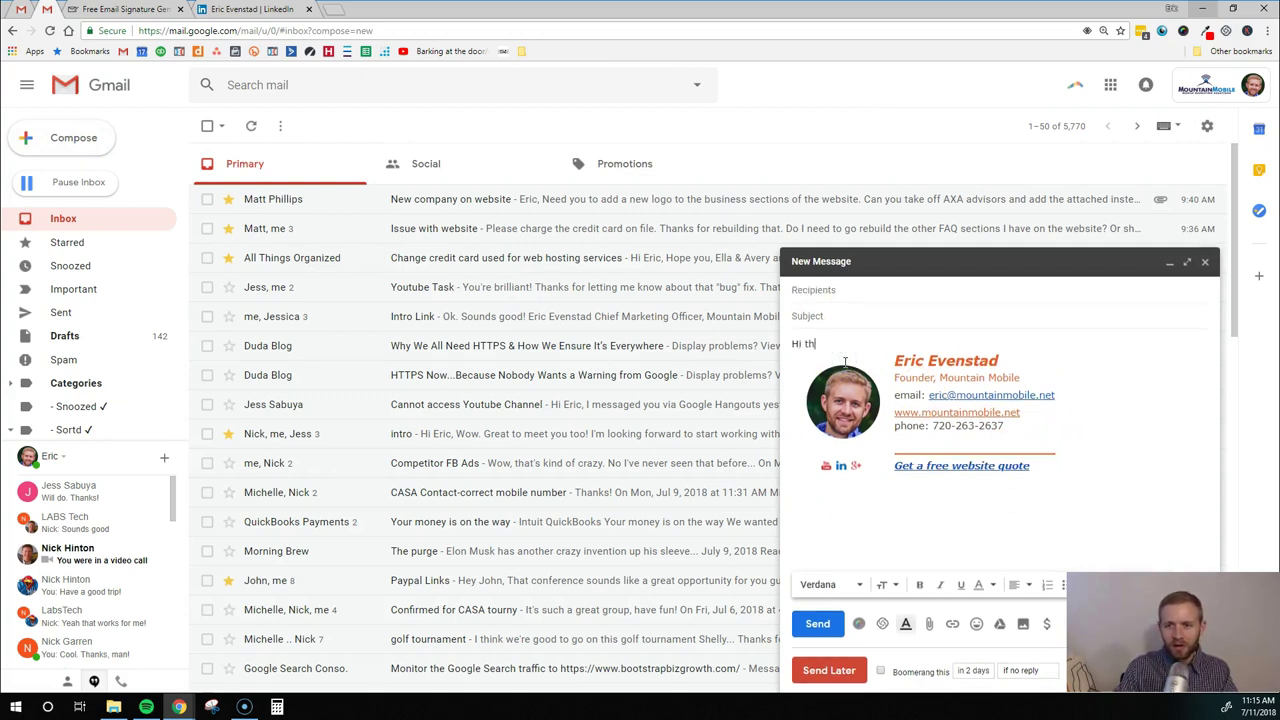
{"action": "key", "text": "Return"}
{"action": "type", "text": "djdkjfdf"}
{"action": "key", "text": "Return"}
{"action": "key", "text": "Return"}
{"action": "key", "text": "Return"}
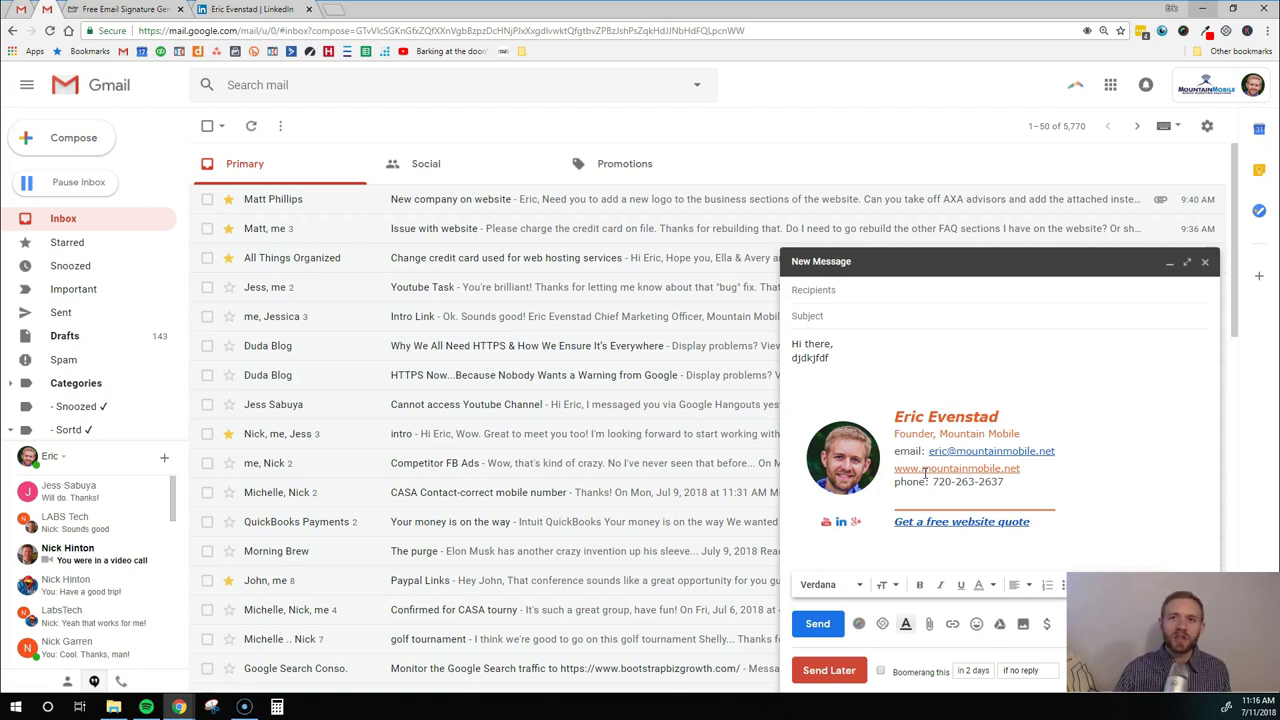
{"action": "left_click", "coordinate": [929, 469]}
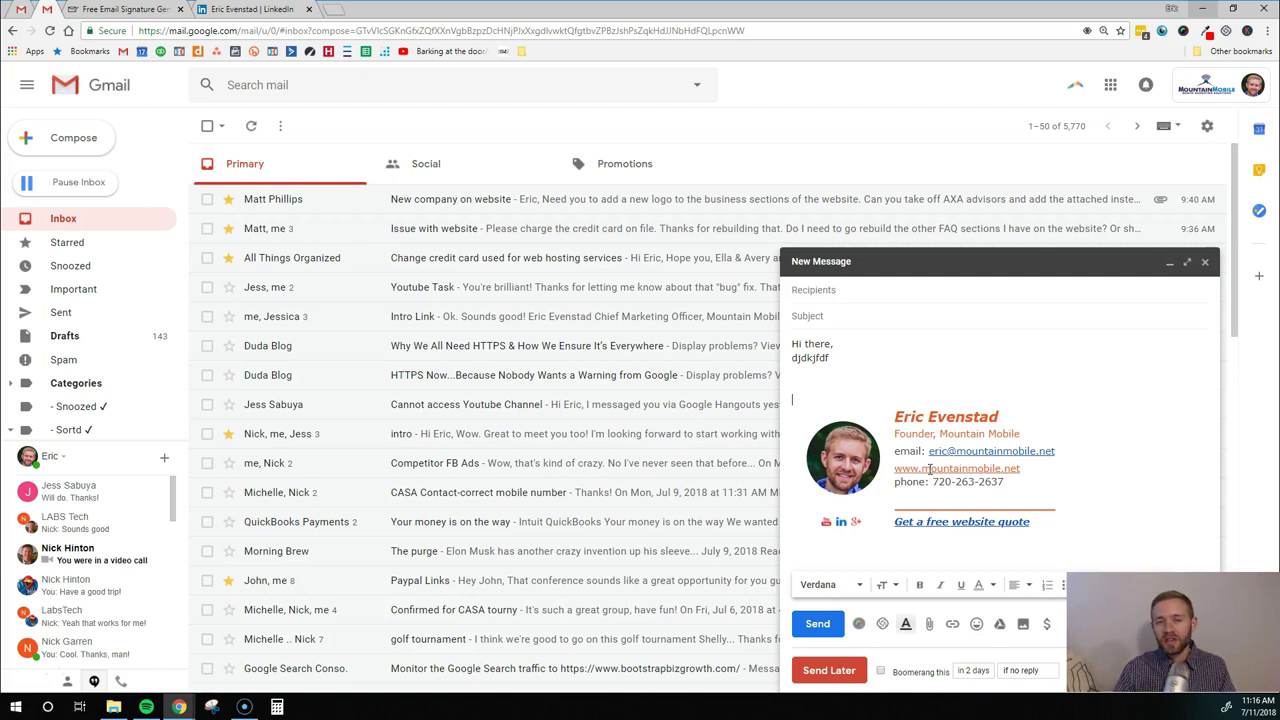
{"action": "left_click", "coordinate": [1084, 433]}
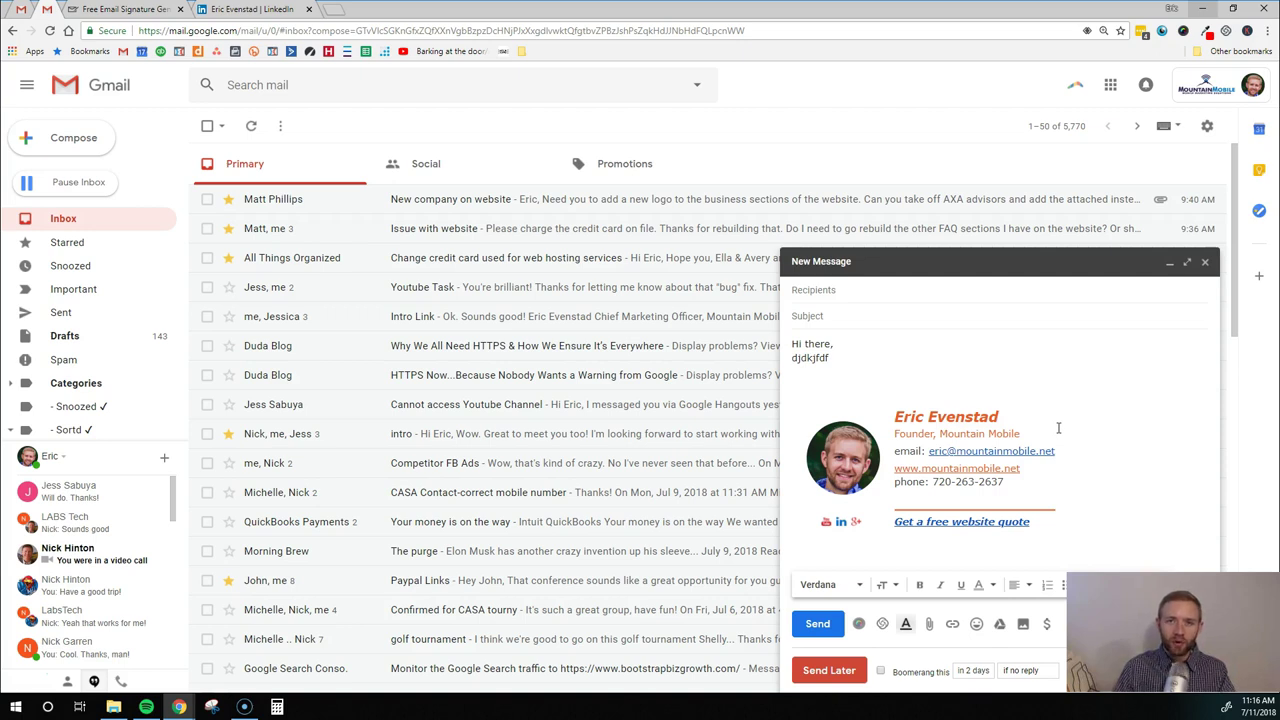
{"action": "left_click", "coordinate": [1030, 450]}
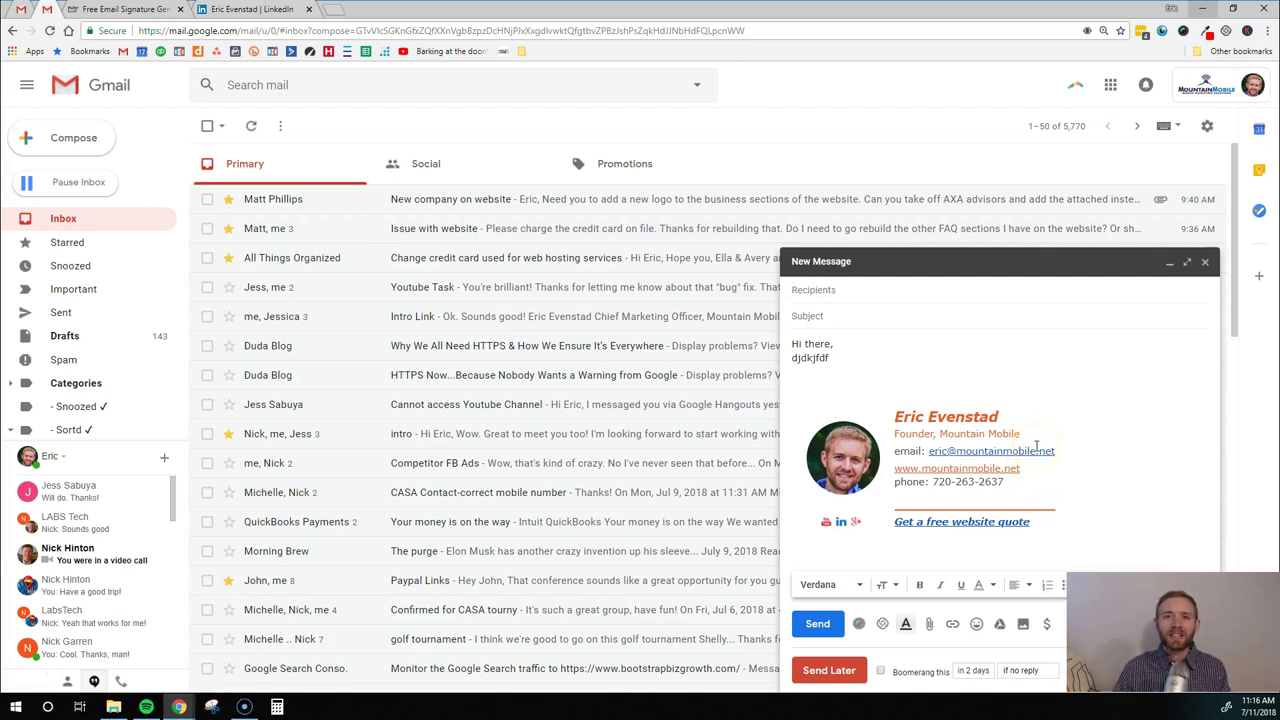